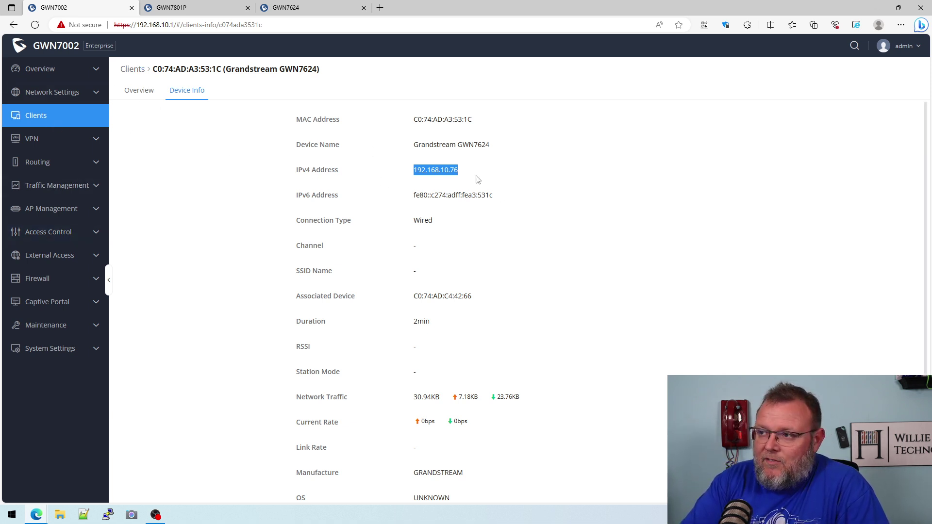
- Check the GWN7801P switch's port status diagram, then return to the GWN7624 login page
{"action": "left_click", "coordinate": [196, 8]}
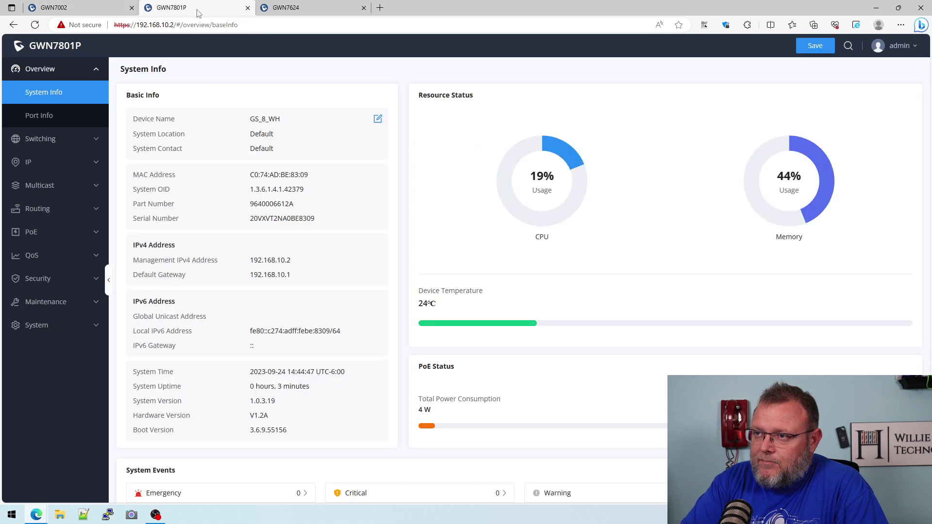
{"action": "left_click", "coordinate": [39, 139]}
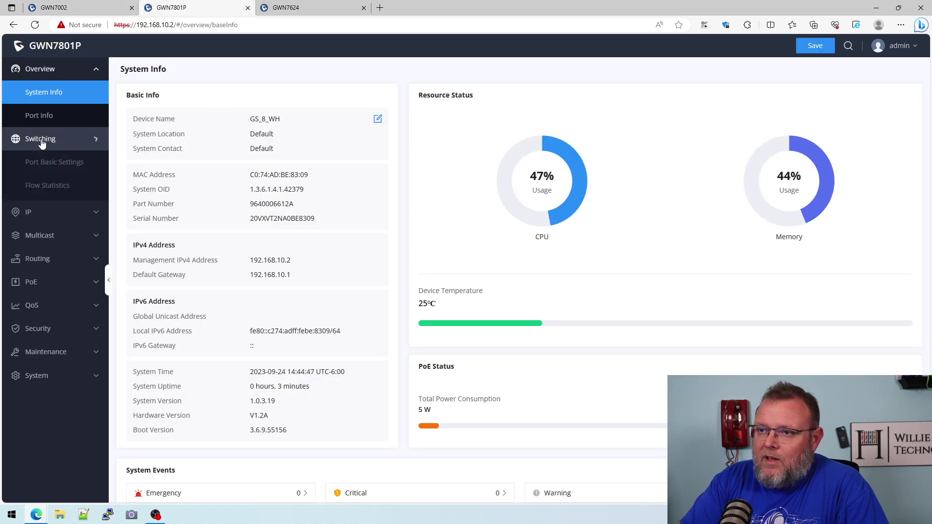
{"action": "left_click", "coordinate": [39, 115]}
{"action": "mouse_move", "coordinate": [534, 168]}
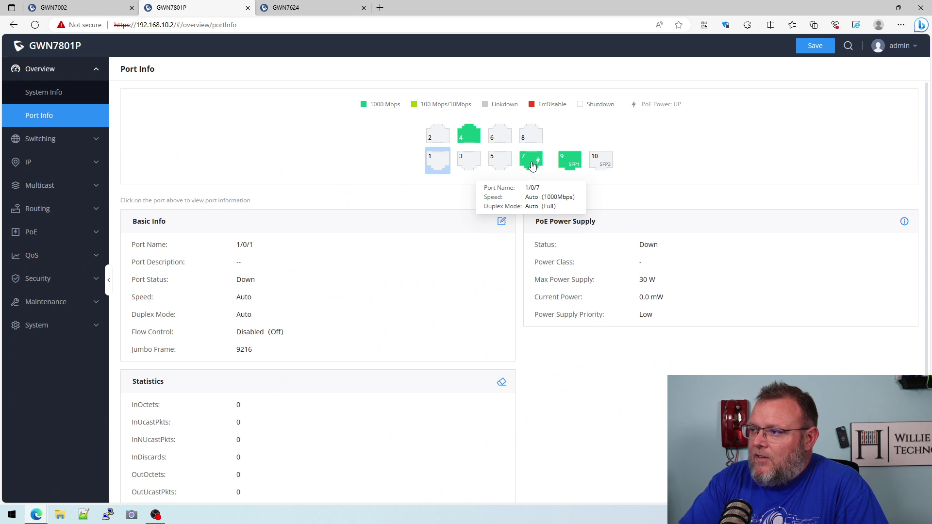
{"action": "left_click", "coordinate": [319, 8]}
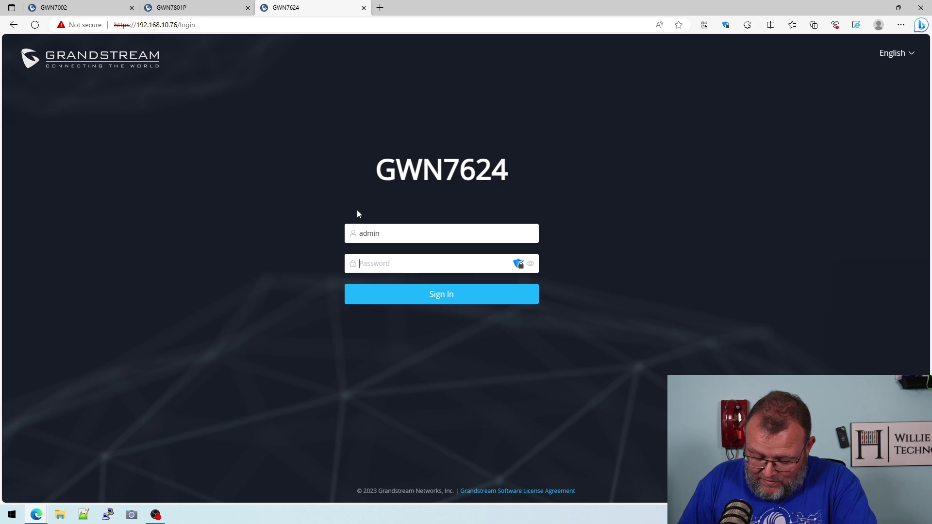
- Log in with the admin password and exit the setup wizard at the SSID step
{"action": "type", "text": "••"}
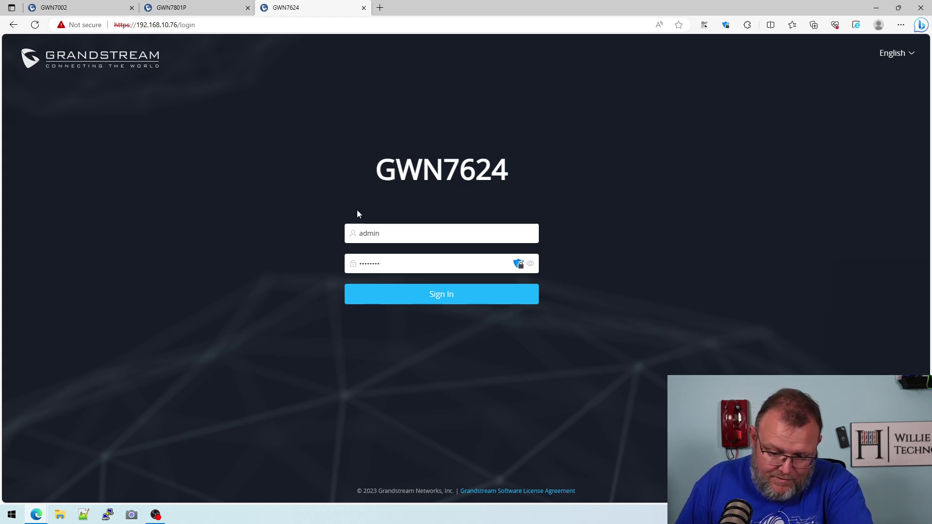
{"action": "key", "text": "Return"}
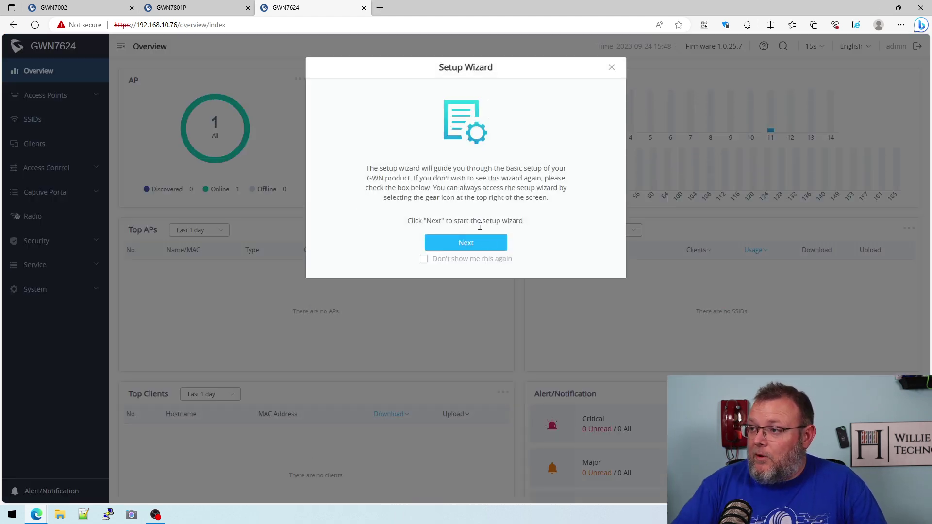
{"action": "left_click", "coordinate": [476, 246]}
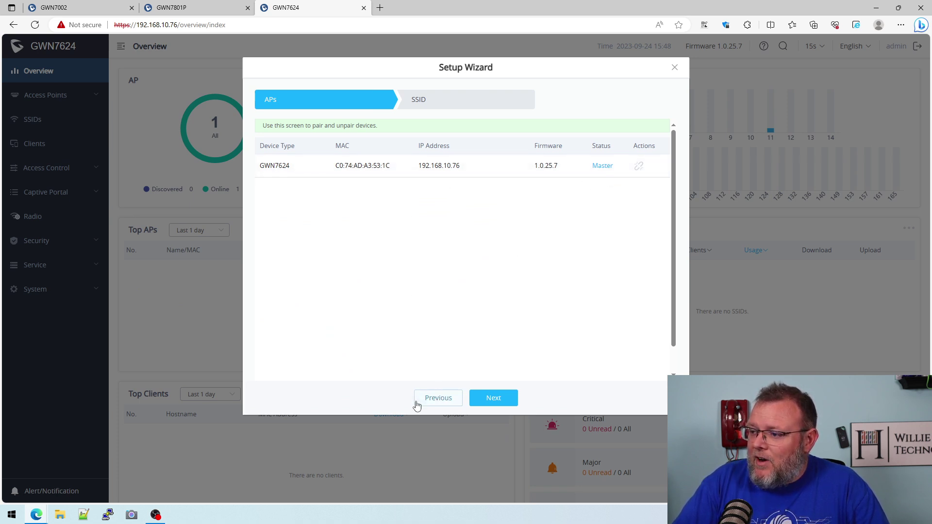
{"action": "left_click", "coordinate": [480, 399]}
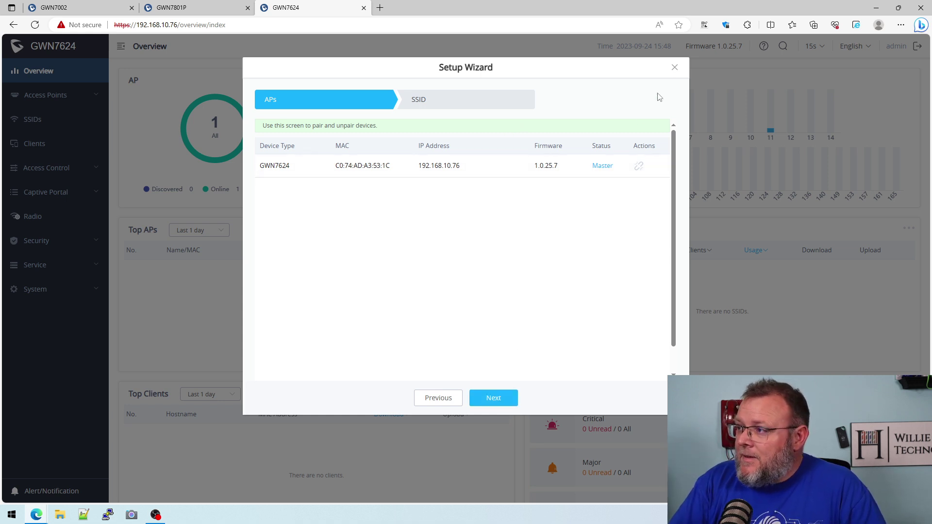
{"action": "left_click", "coordinate": [492, 400]}
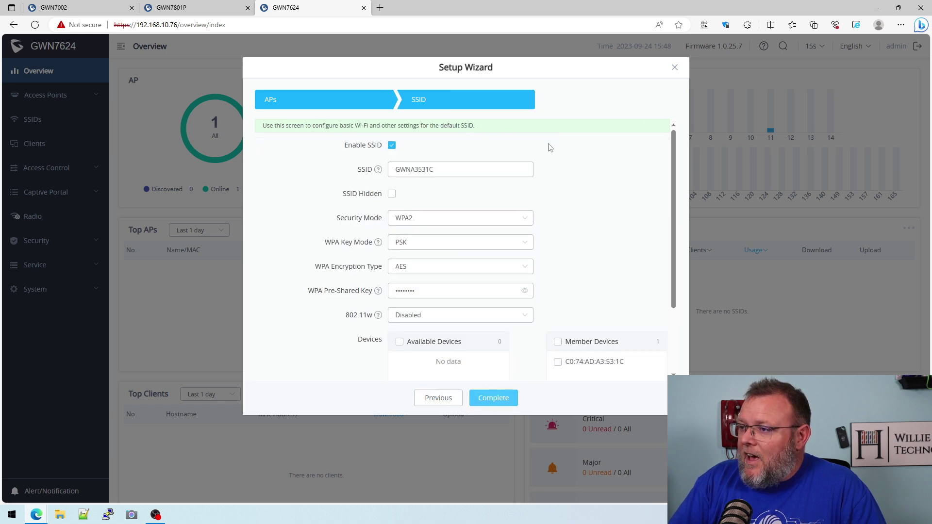
{"action": "left_click", "coordinate": [674, 68]}
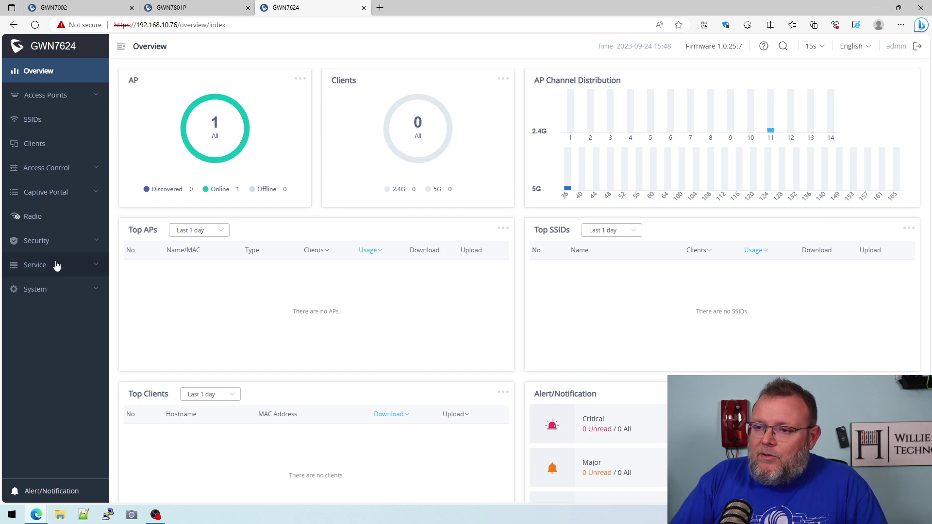
- Open System > Settings to show LED, HTTPS port 443 and NTP server options
{"action": "left_click", "coordinate": [43, 290]}
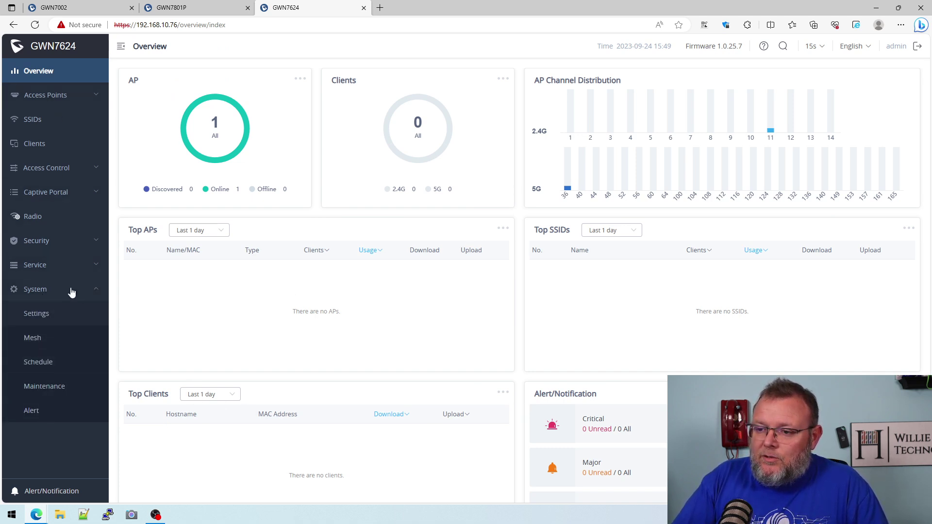
{"action": "left_click", "coordinate": [44, 265]}
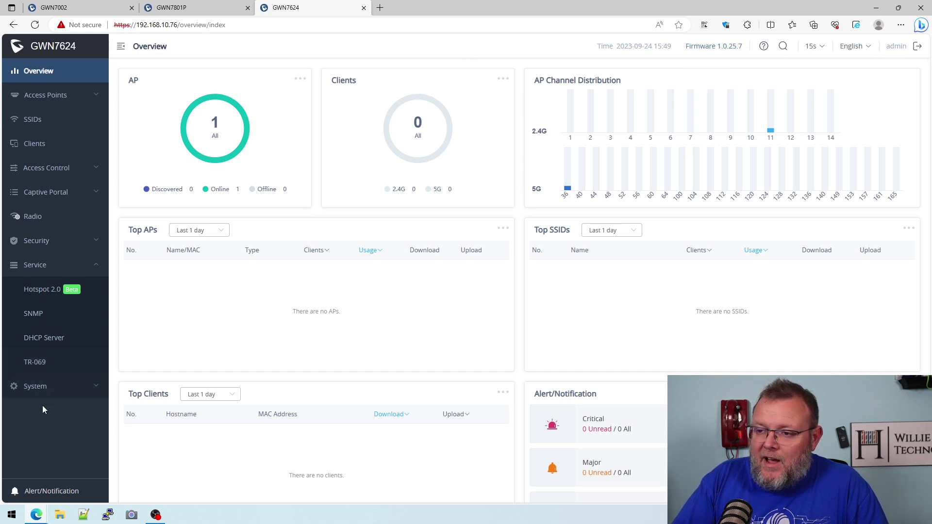
{"action": "left_click", "coordinate": [53, 390]}
{"action": "left_click", "coordinate": [45, 314]}
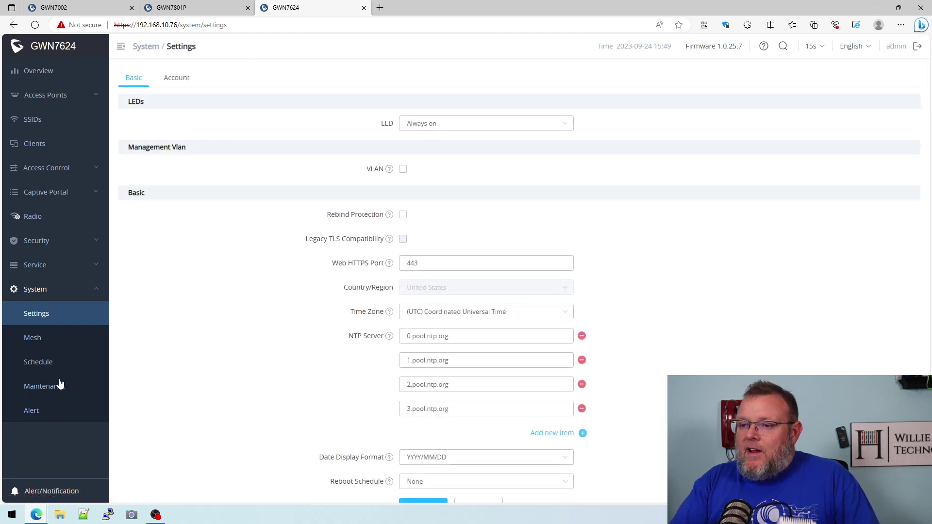
- On the Account tab, enter current and new administrator passwords, then save and apply them
{"action": "left_click", "coordinate": [176, 86]}
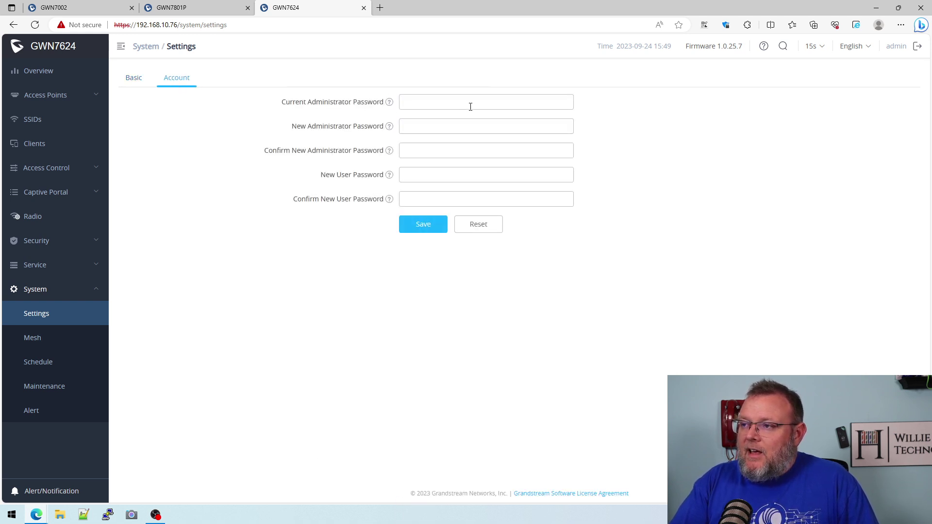
{"action": "left_click", "coordinate": [470, 106]}
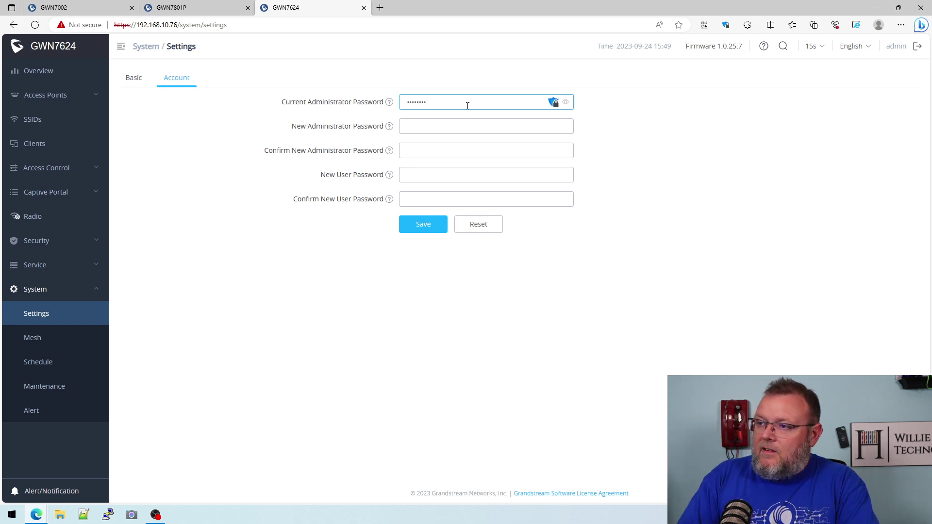
{"action": "key", "text": "Tab"}
{"action": "type", "text": "•••"}
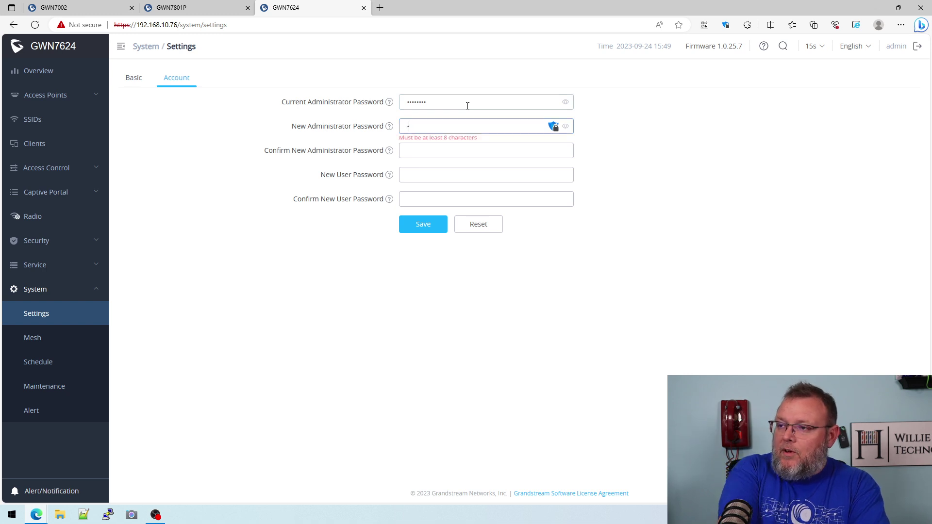
{"action": "type", "text": "••••••"}
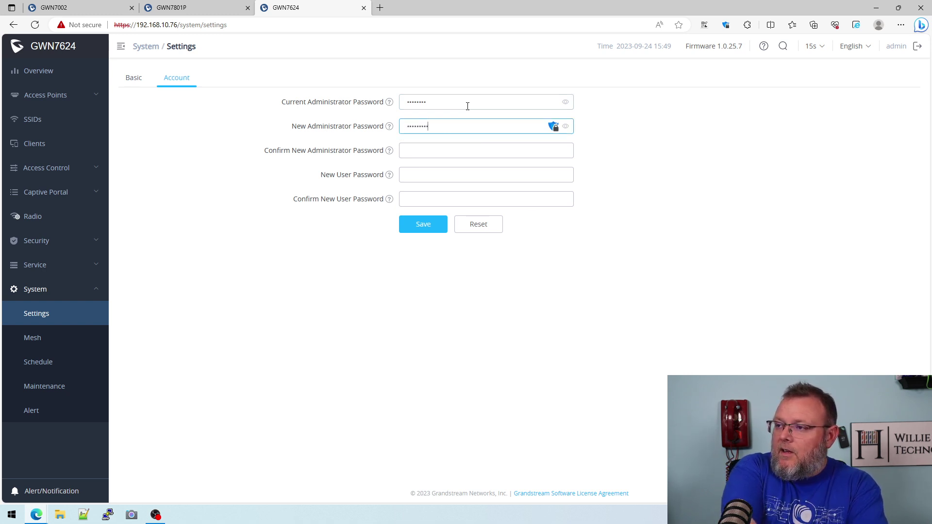
{"action": "key", "text": "Tab"}
{"action": "type", "text": "••"}
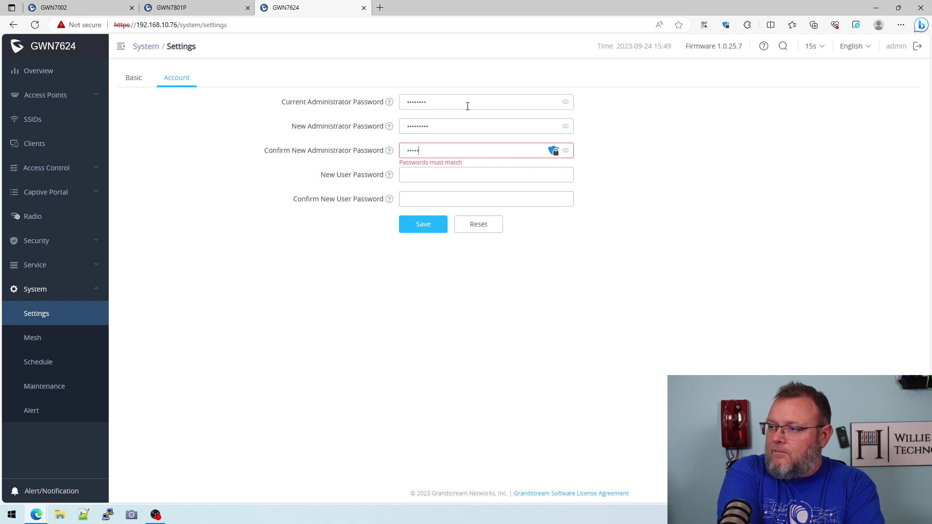
{"action": "type", "text": "•••••••"}
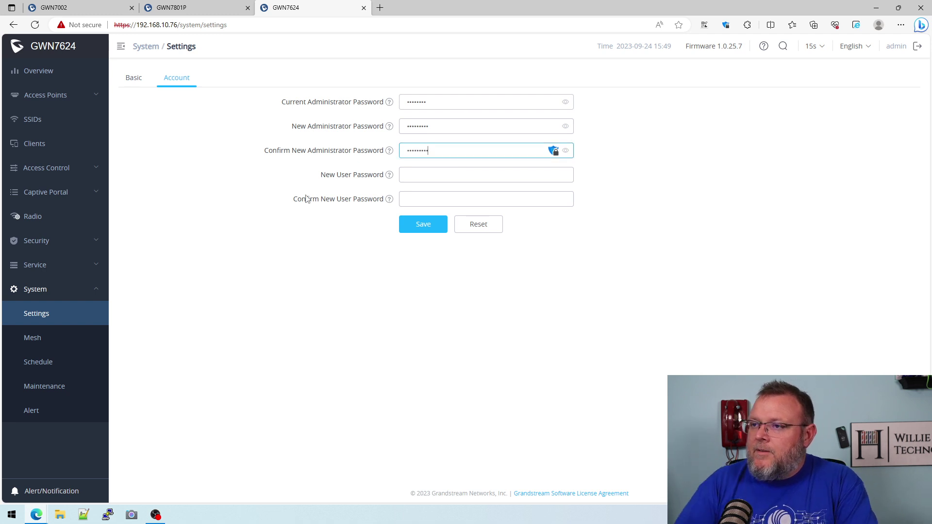
{"action": "left_click", "coordinate": [406, 225]}
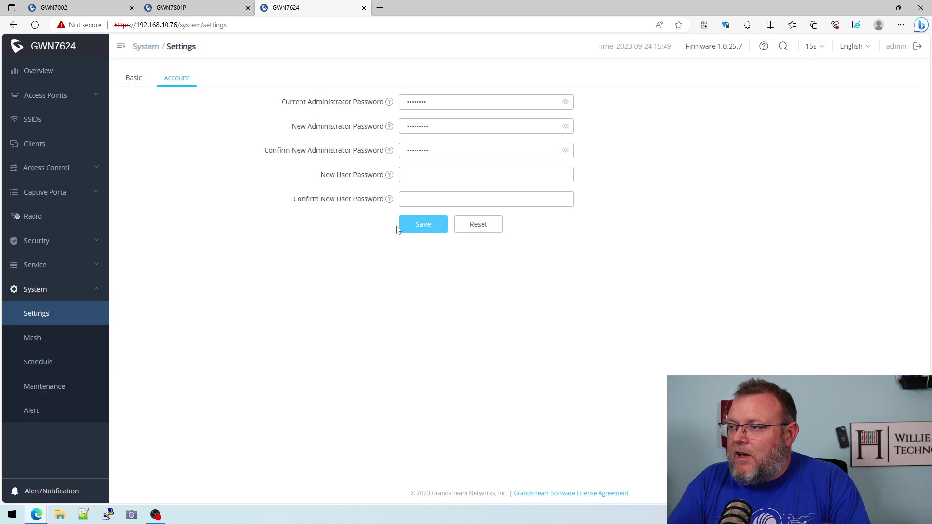
{"action": "left_click", "coordinate": [520, 53]}
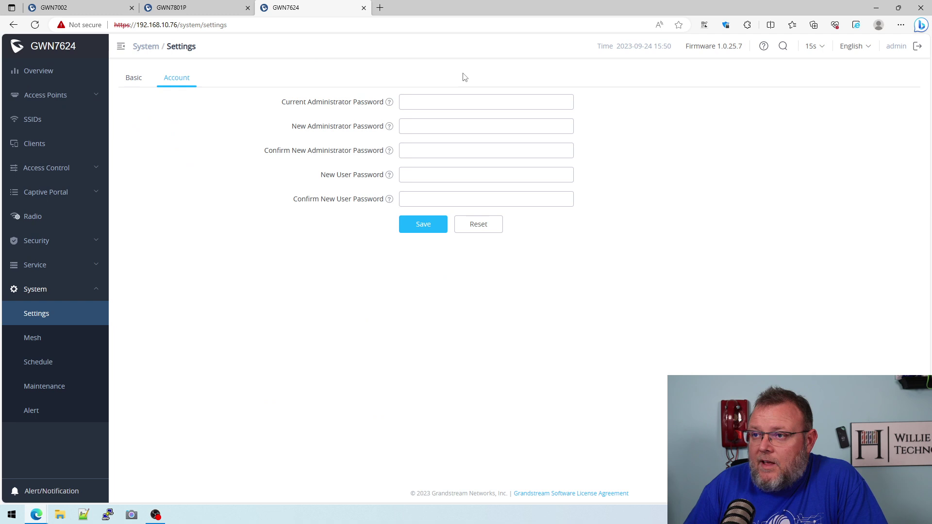
- Go back to the Basic settings tab, keeping the LED on Always on
{"action": "left_click", "coordinate": [136, 80]}
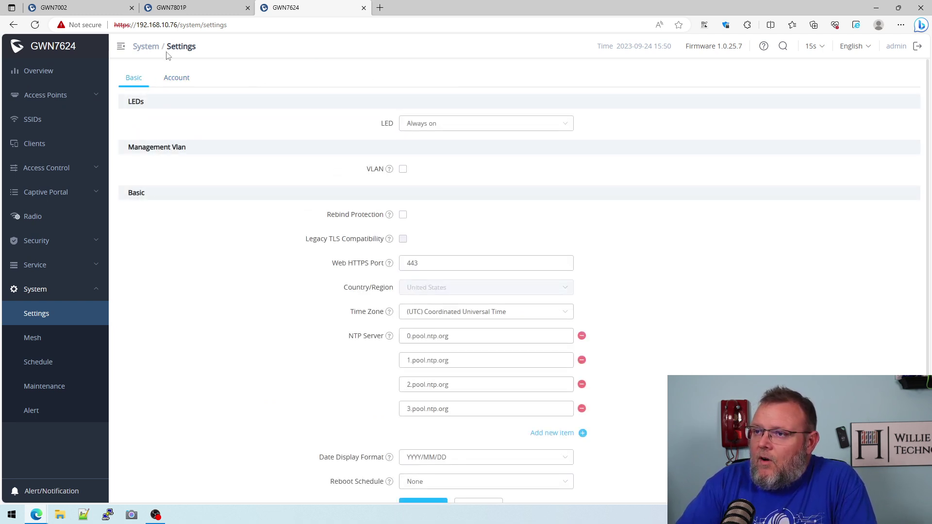
{"action": "left_click", "coordinate": [432, 127]}
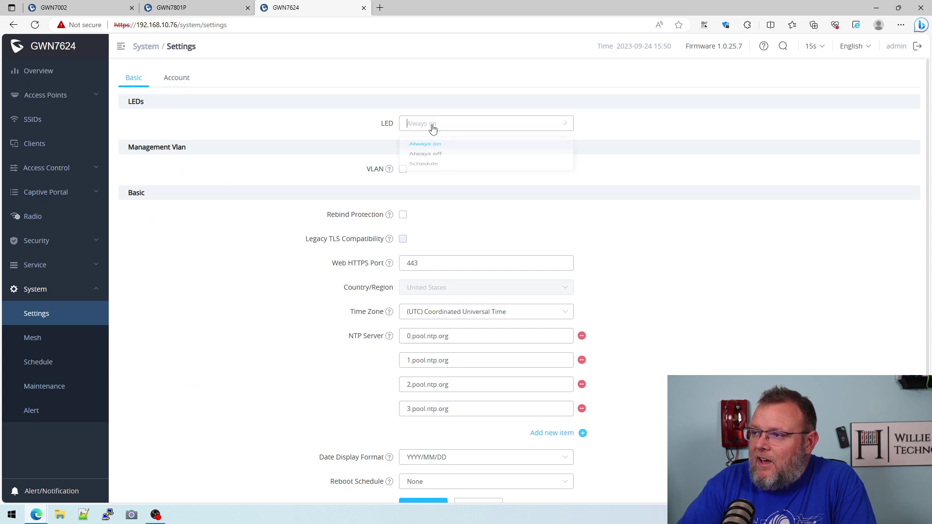
{"action": "left_click", "coordinate": [721, 139]}
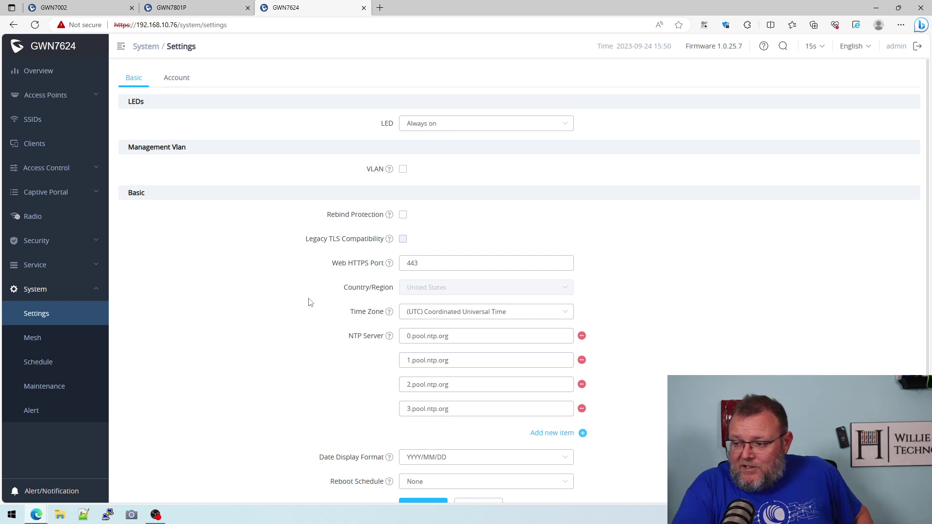
{"action": "scroll", "coordinate": [291, 324], "scroll_direction": "down", "scroll_amount": 1}
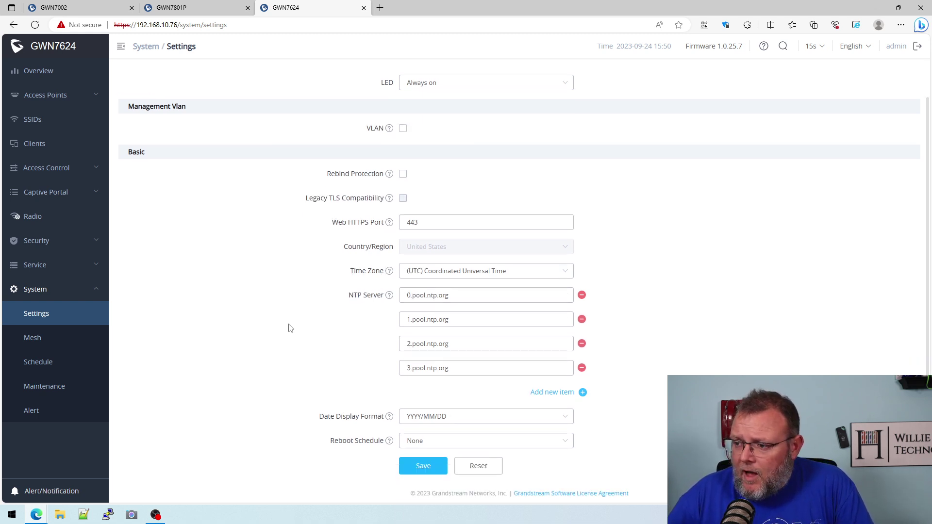
{"action": "scroll", "coordinate": [306, 313], "scroll_direction": "up", "scroll_amount": 1}
- Check the mesh topology, then return to the mesh configuration with mesh disabled
{"action": "left_click", "coordinate": [32, 342]}
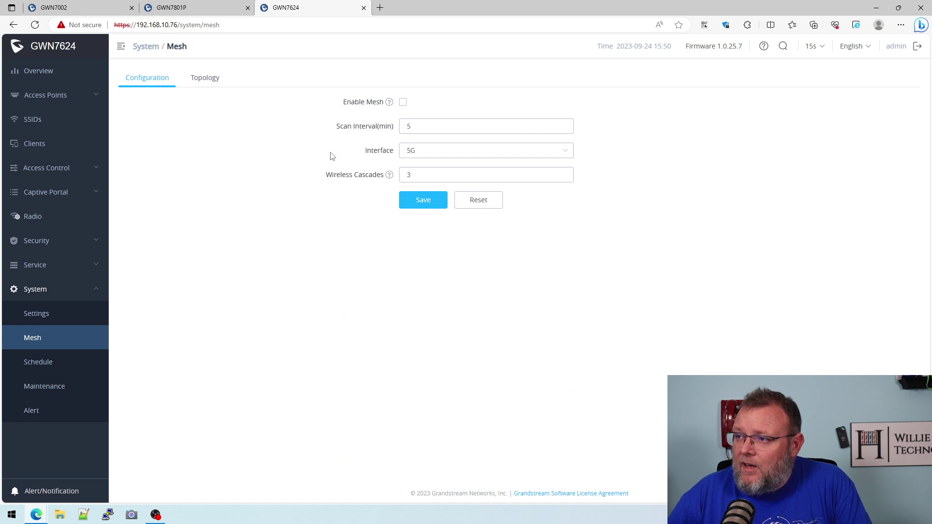
{"action": "left_click", "coordinate": [201, 78]}
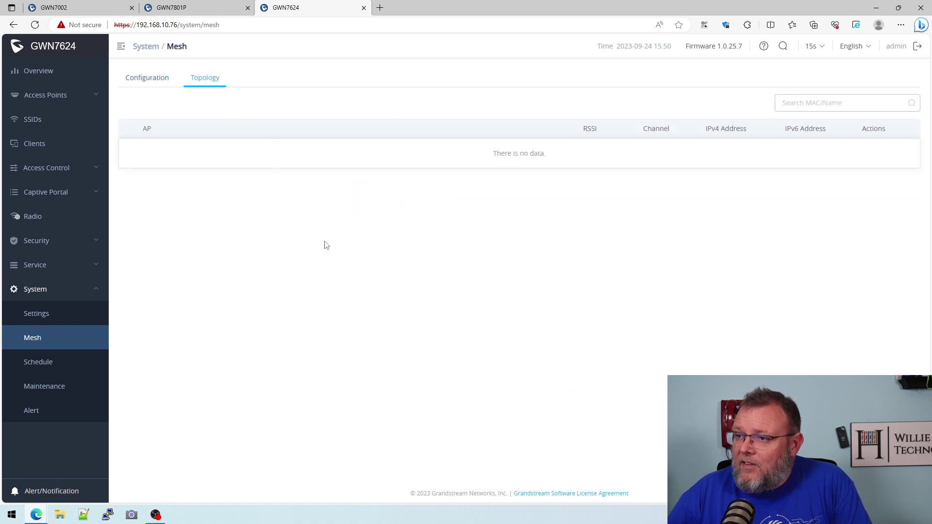
{"action": "left_click", "coordinate": [171, 83]}
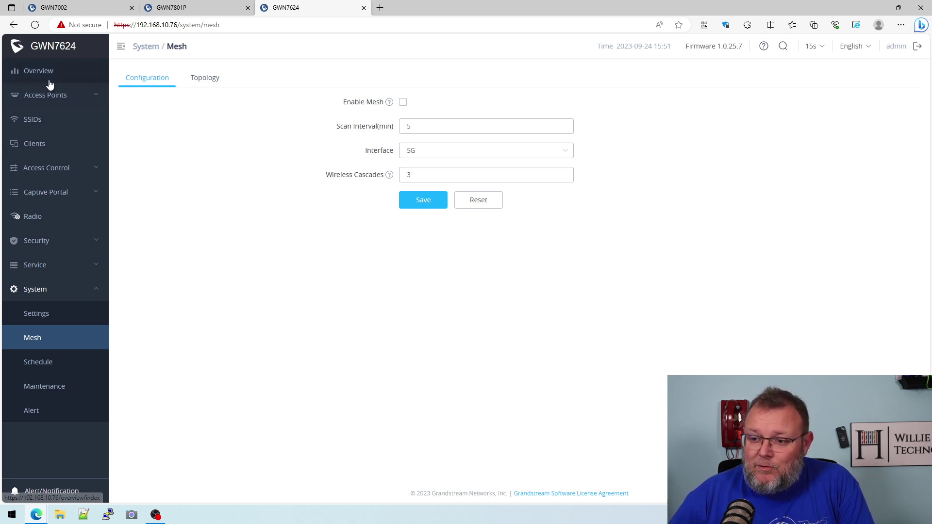
- Browse the Schedule, Maintenance (Upgrade, Syslog) and Alert settings pages
{"action": "left_click", "coordinate": [38, 364]}
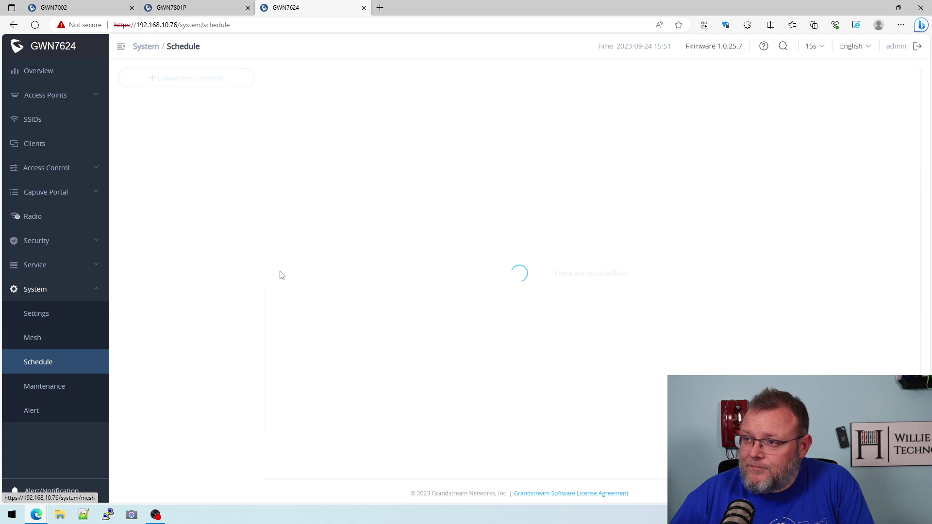
{"action": "left_click", "coordinate": [50, 387]}
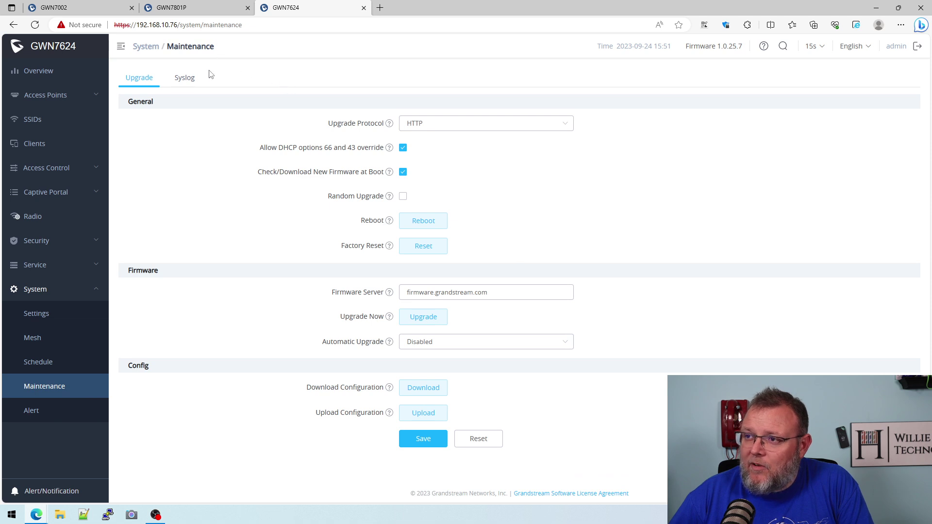
{"action": "left_click", "coordinate": [187, 78]}
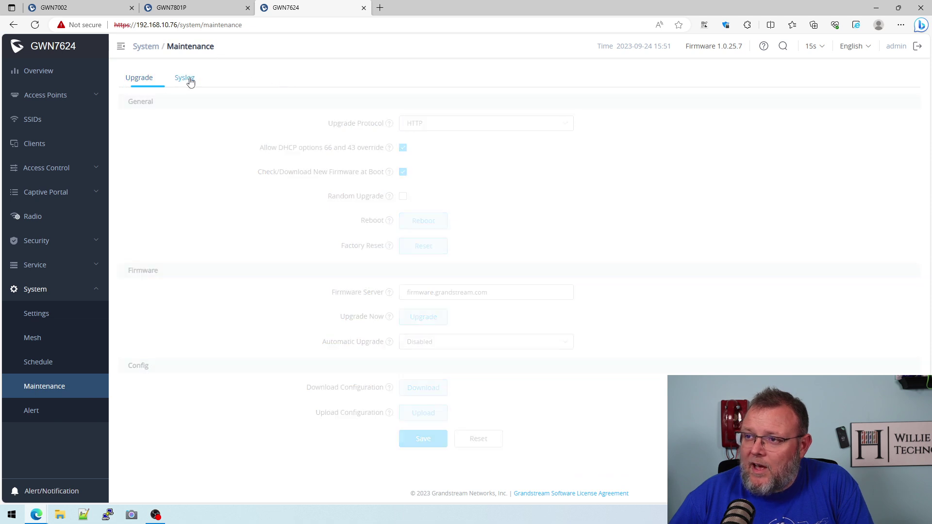
{"action": "left_click", "coordinate": [141, 81]}
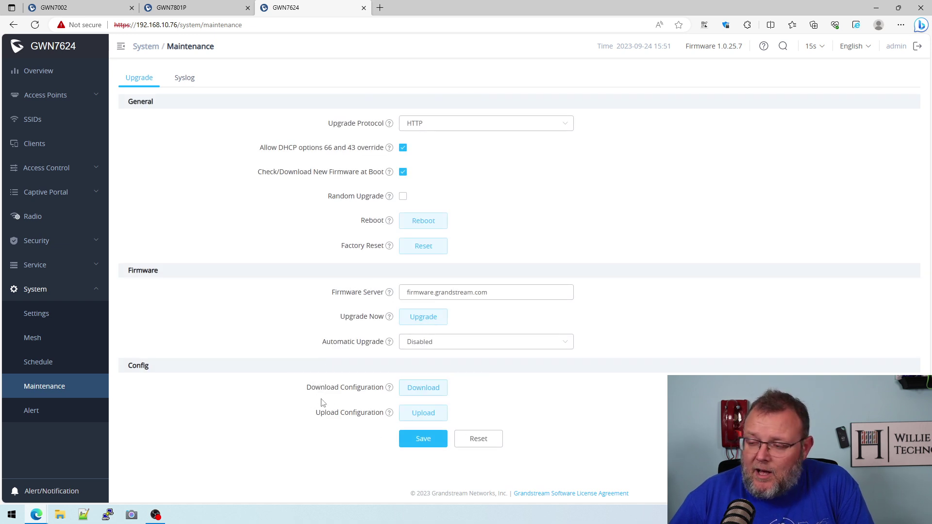
{"action": "left_click", "coordinate": [36, 410]}
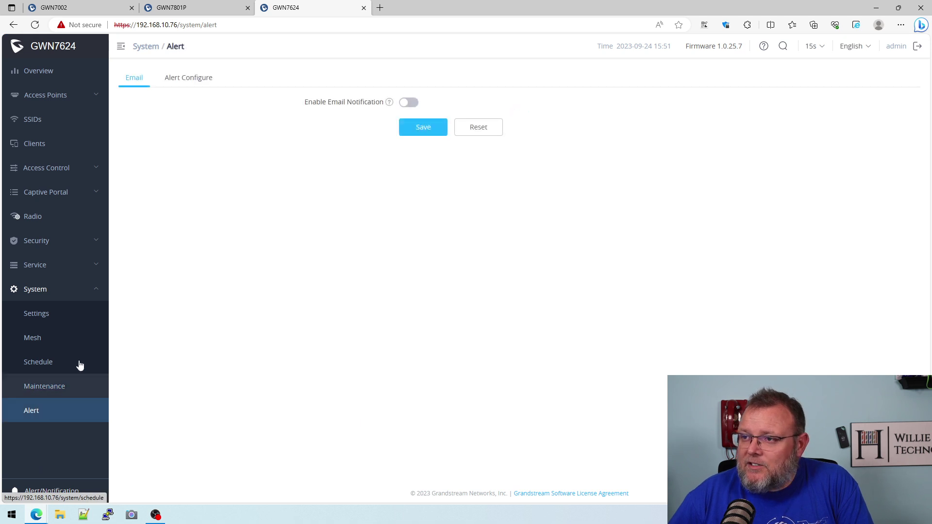
{"action": "left_click", "coordinate": [190, 84]}
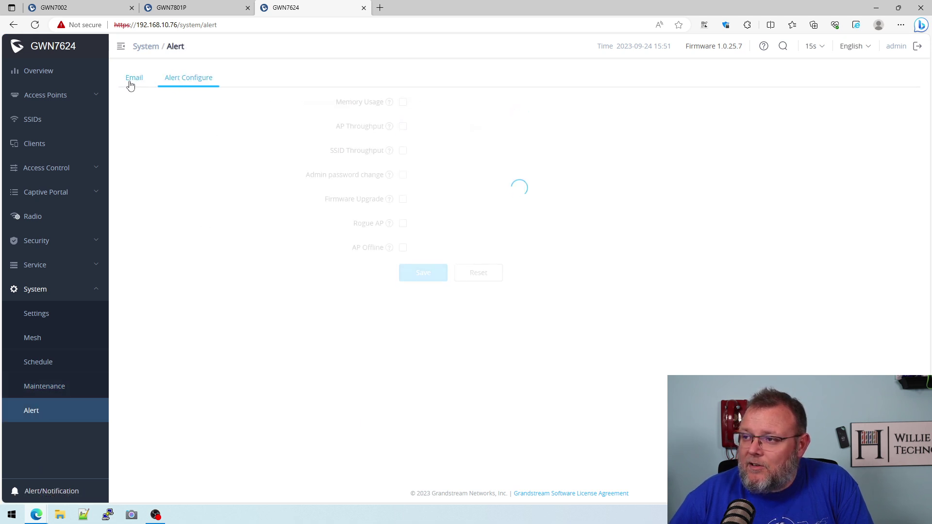
{"action": "left_click", "coordinate": [131, 80]}
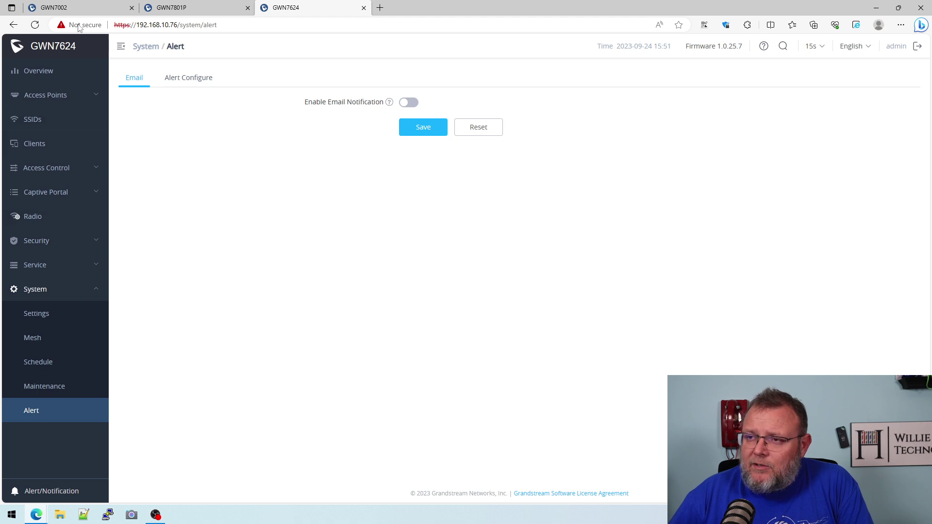
- Check the AP's address on the GWN7002 gateway, then open Access Points > Configuration
{"action": "left_click", "coordinate": [81, 8]}
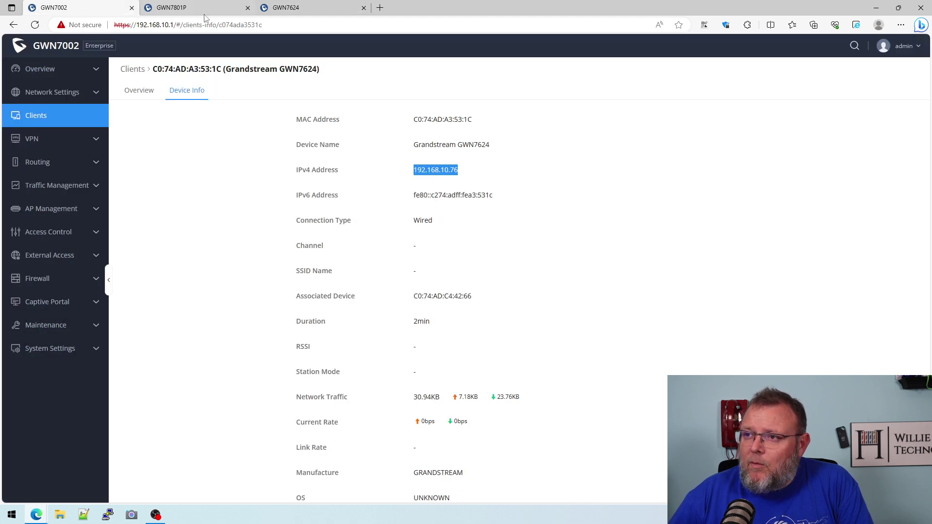
{"action": "left_click", "coordinate": [339, 11]}
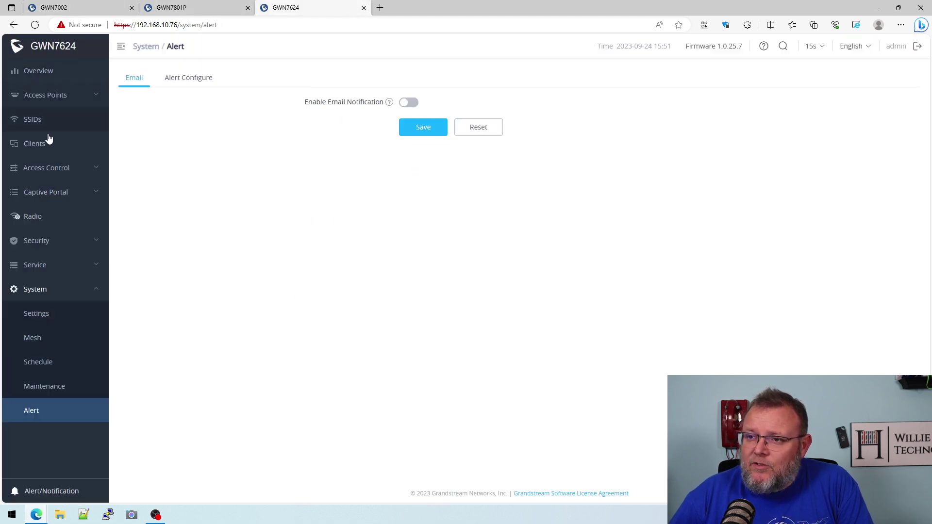
{"action": "left_click", "coordinate": [63, 96]}
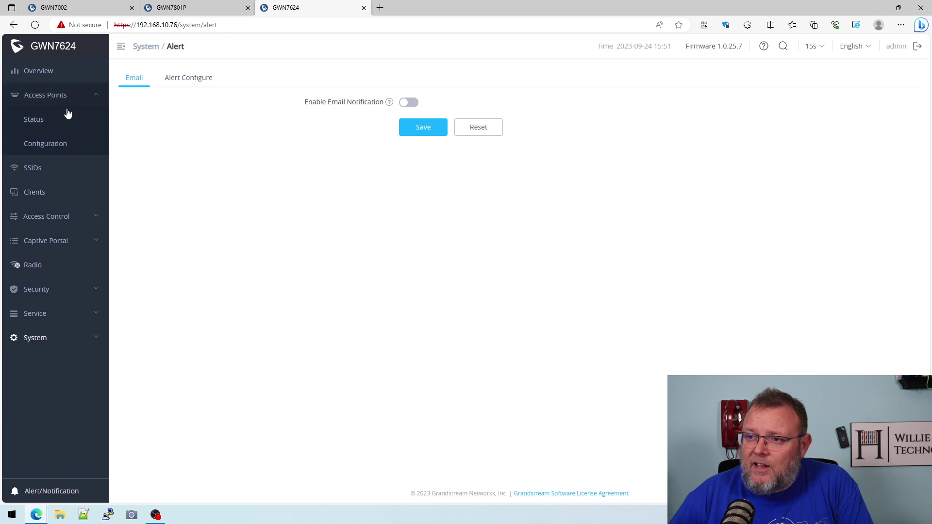
{"action": "left_click", "coordinate": [48, 144]}
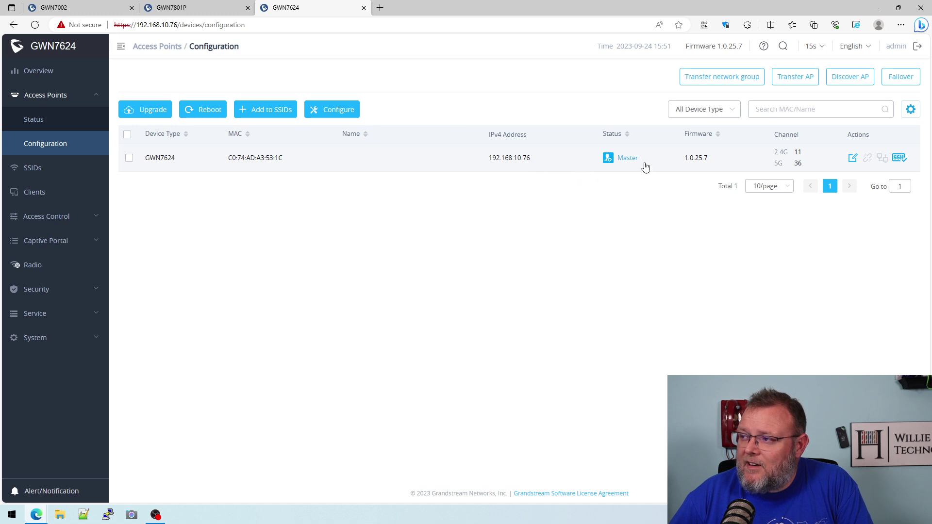
- Name the GWN7624 SoHo-AP and give it fixed IPv4 address 192.168.10.3
{"action": "left_click", "coordinate": [852, 159]}
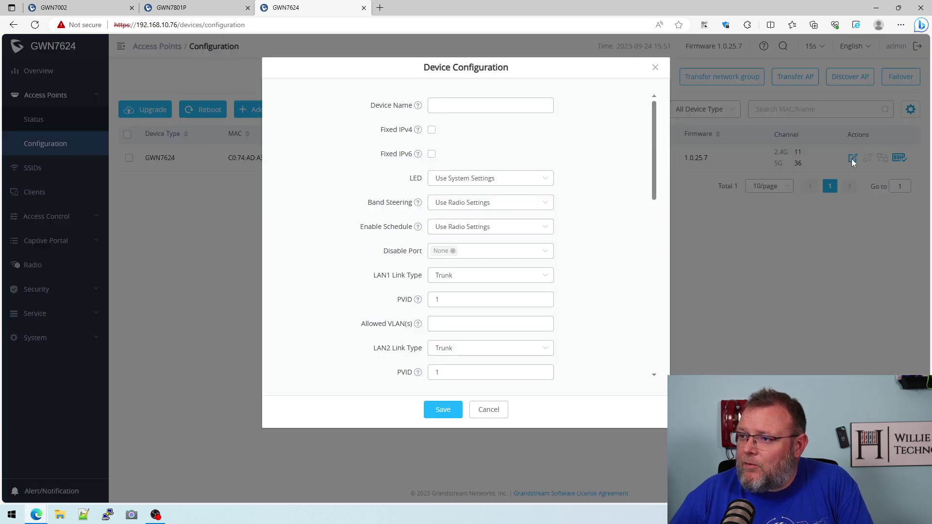
{"action": "left_click", "coordinate": [488, 106]}
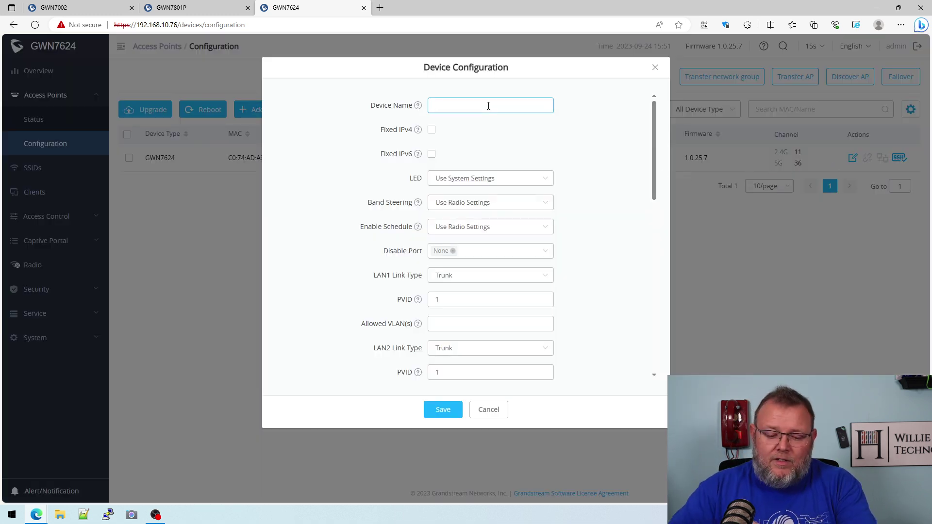
{"action": "type", "text": "SoHo"}
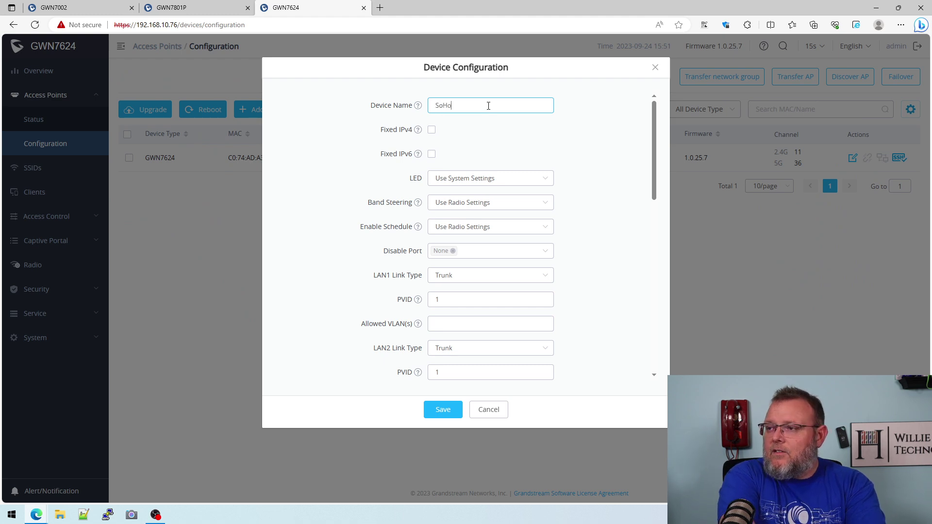
{"action": "type", "text": "-AP"}
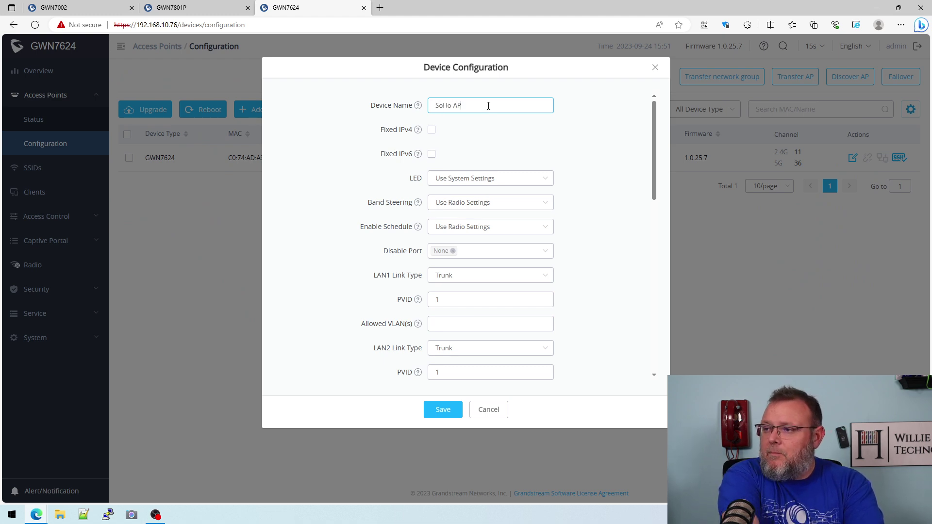
{"action": "left_click", "coordinate": [432, 130]}
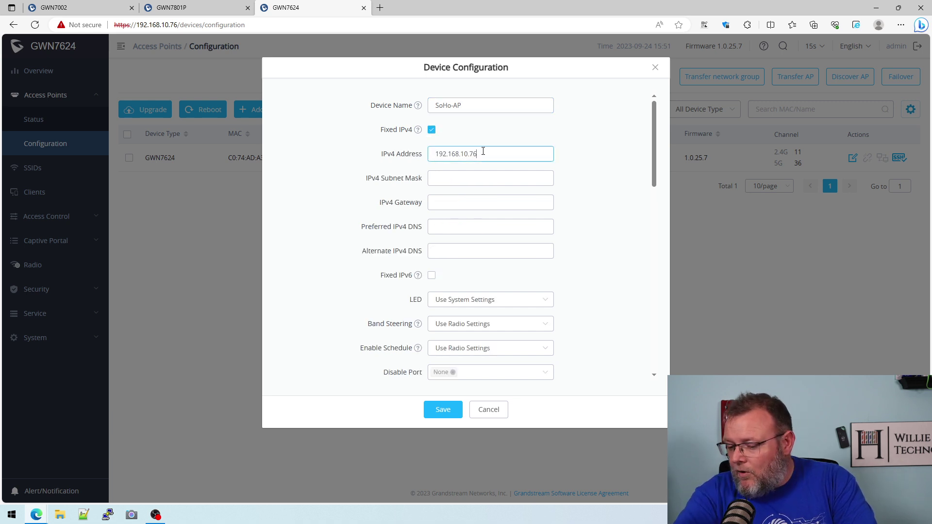
{"action": "key", "text": "BackSpace"}
{"action": "key", "text": "BackSpace"}
{"action": "type", "text": "3"}
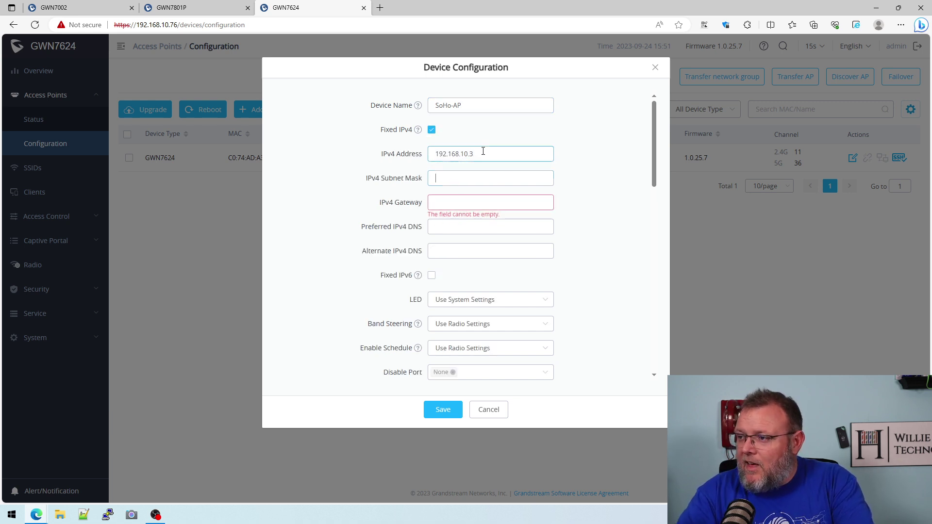
- Set mask 255.255.255.0, gateway 192.168.10.1, and DNS servers 1.1.1.1 and 8.8.8.8
{"action": "key", "text": "Tab"}
{"action": "type", "text": "2"}
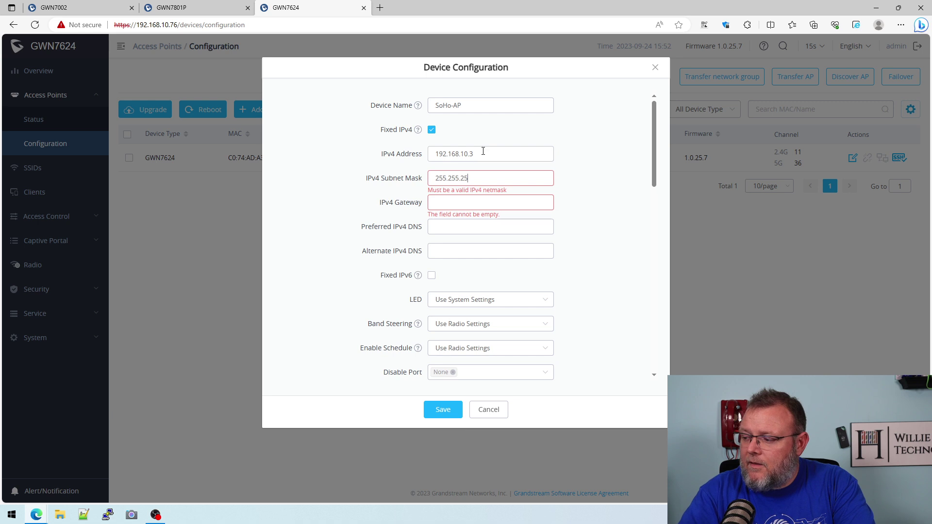
{"action": "type", "text": "55.255.255.0"}
{"action": "key", "text": "Tab"}
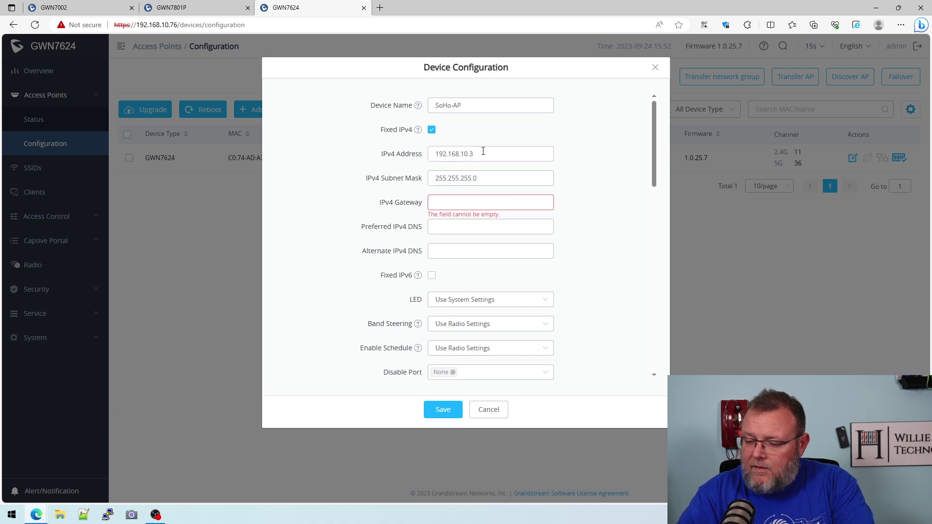
{"action": "type", "text": "192.168"}
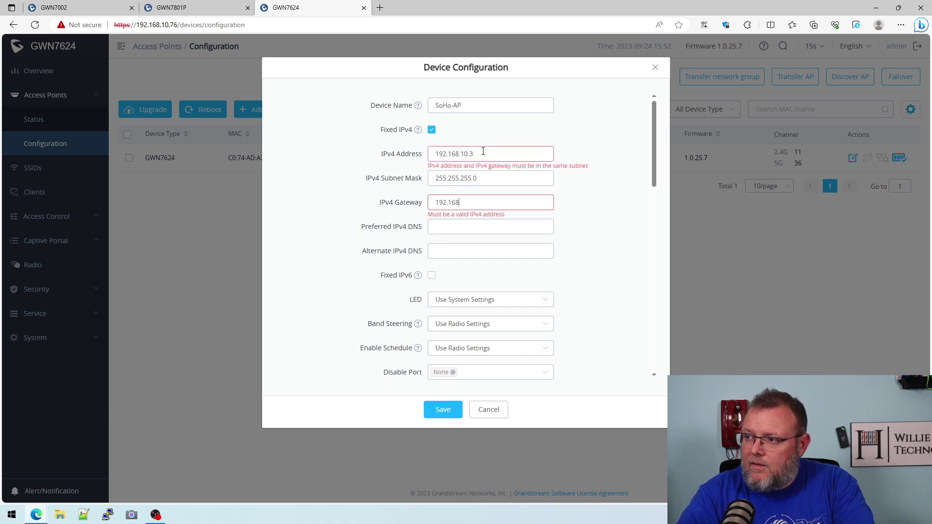
{"action": "type", "text": ".10.1"}
{"action": "key", "text": "Tab"}
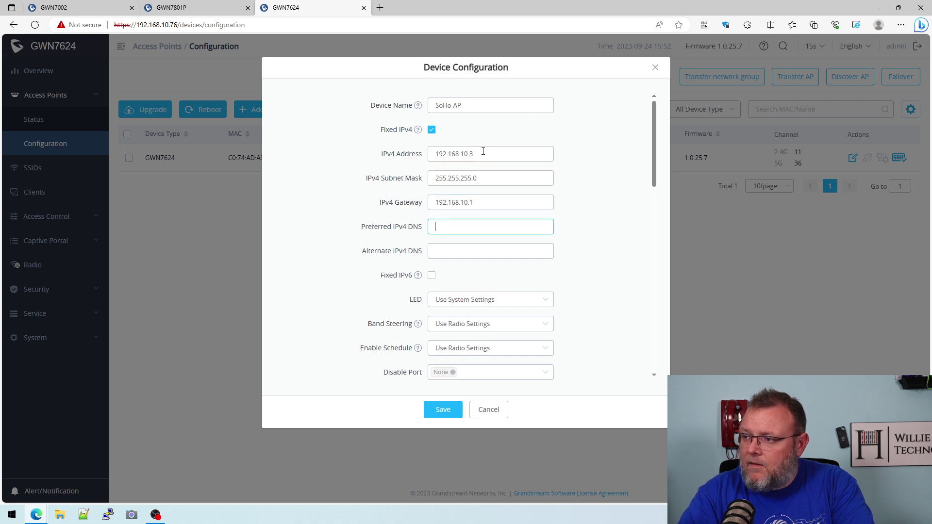
{"action": "type", "text": "1.1.1.1"}
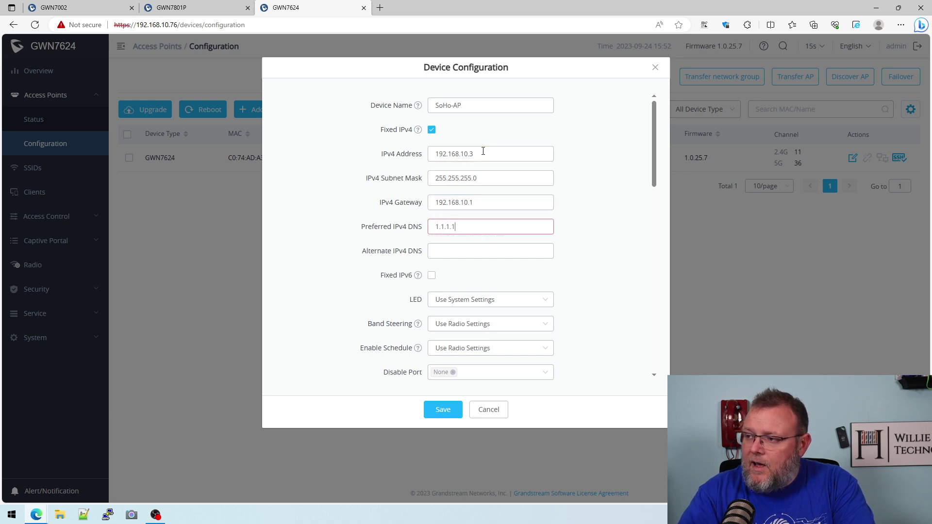
{"action": "key", "text": "Tab"}
{"action": "type", "text": "8"}
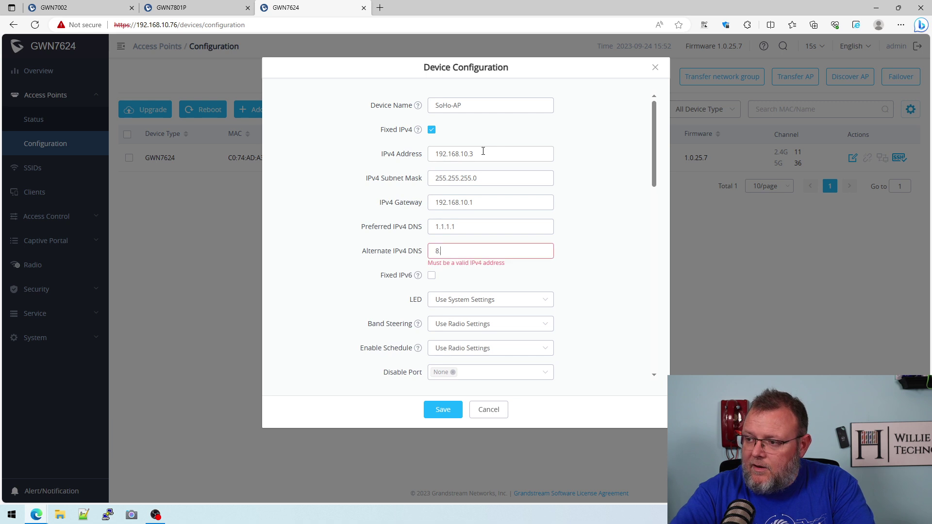
{"action": "type", "text": ".8.8.8"}
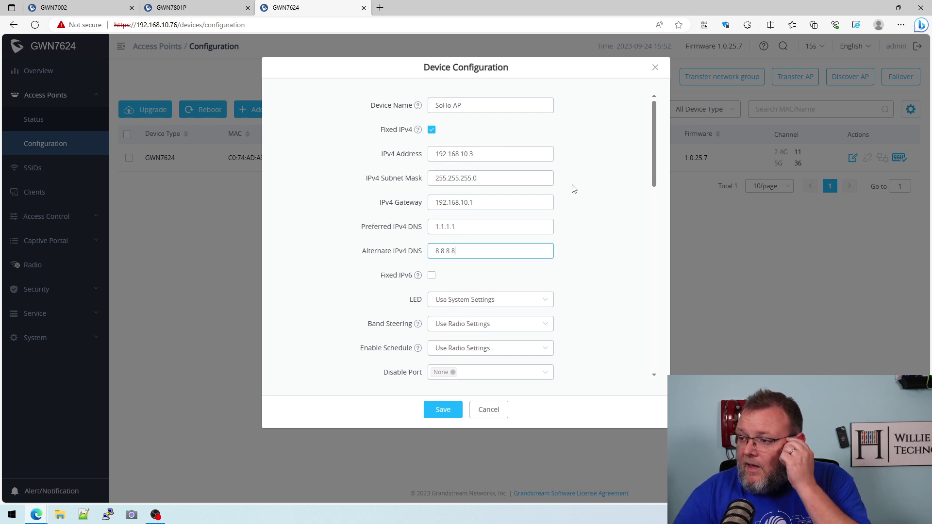
- Review the dialog's LAN, 2.4G and 5G settings, keeping LAN1 link type as Trunk
{"action": "scroll", "coordinate": [542, 282], "scroll_direction": "down", "scroll_amount": 1}
{"action": "scroll", "coordinate": [545, 282], "scroll_direction": "down", "scroll_amount": 1}
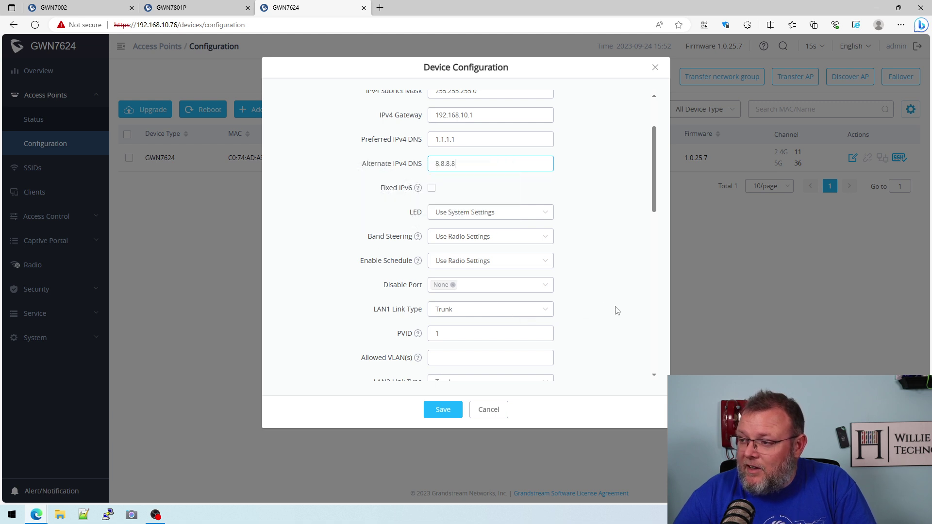
{"action": "scroll", "coordinate": [604, 329], "scroll_direction": "down", "scroll_amount": 1}
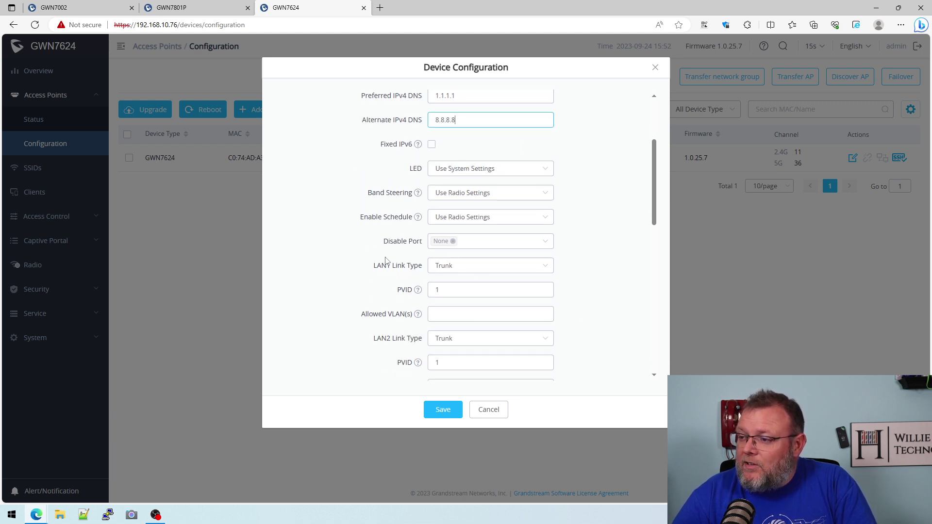
{"action": "left_click", "coordinate": [528, 270]}
{"action": "left_click", "coordinate": [617, 267]}
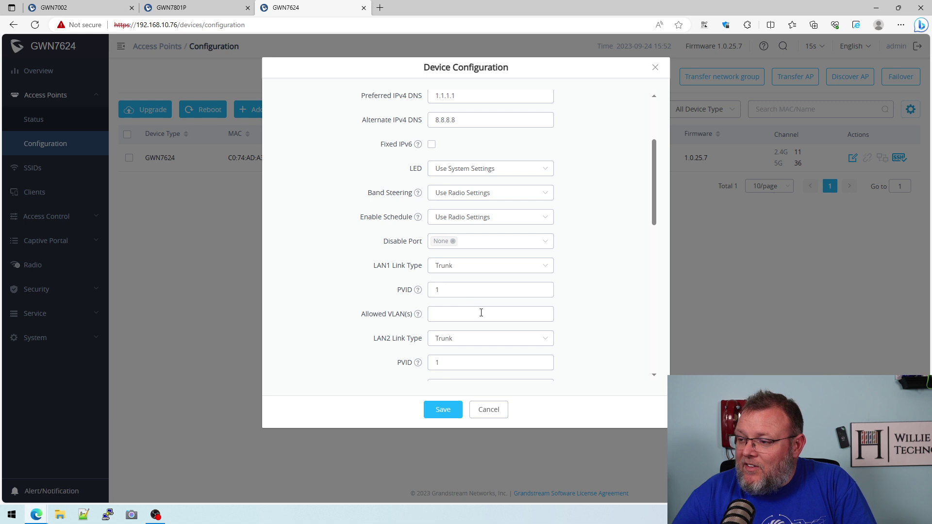
{"action": "scroll", "coordinate": [481, 313], "scroll_direction": "down", "scroll_amount": 4}
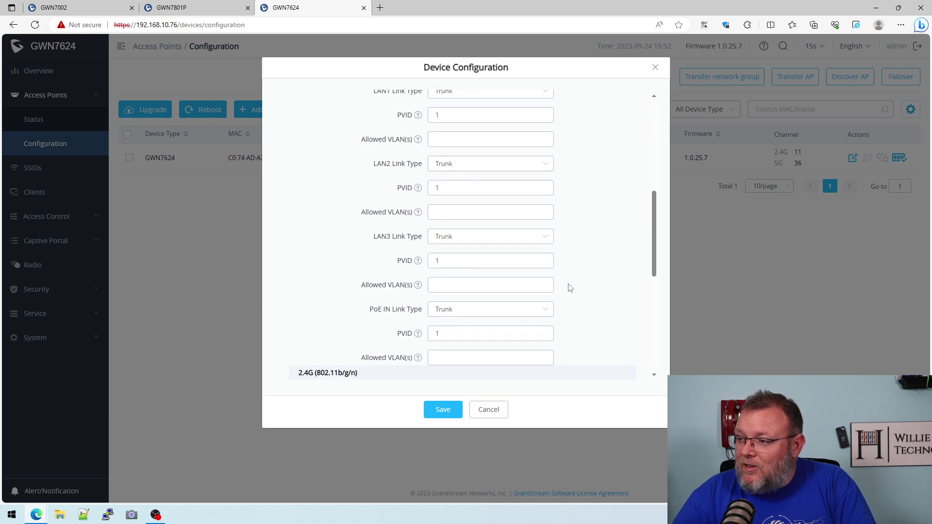
{"action": "scroll", "coordinate": [576, 306], "scroll_direction": "down", "scroll_amount": 4}
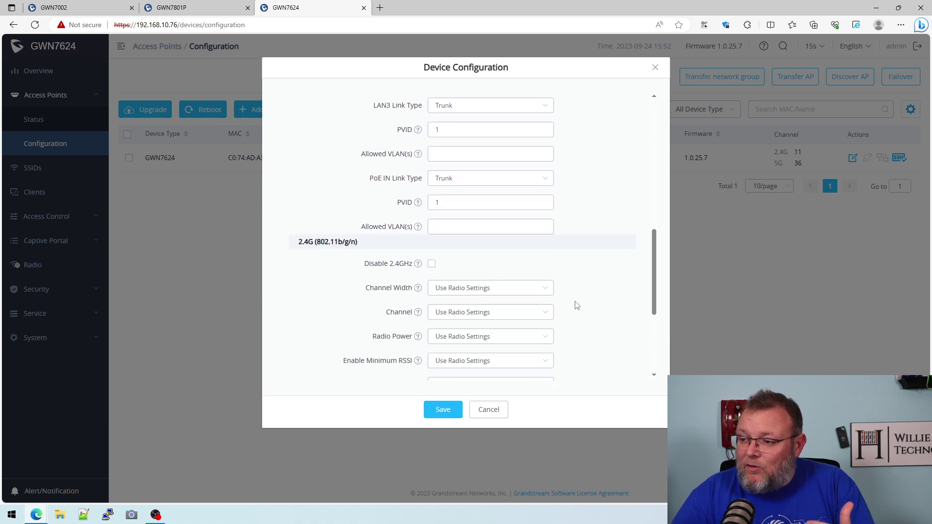
{"action": "scroll", "coordinate": [577, 307], "scroll_direction": "down", "scroll_amount": 3}
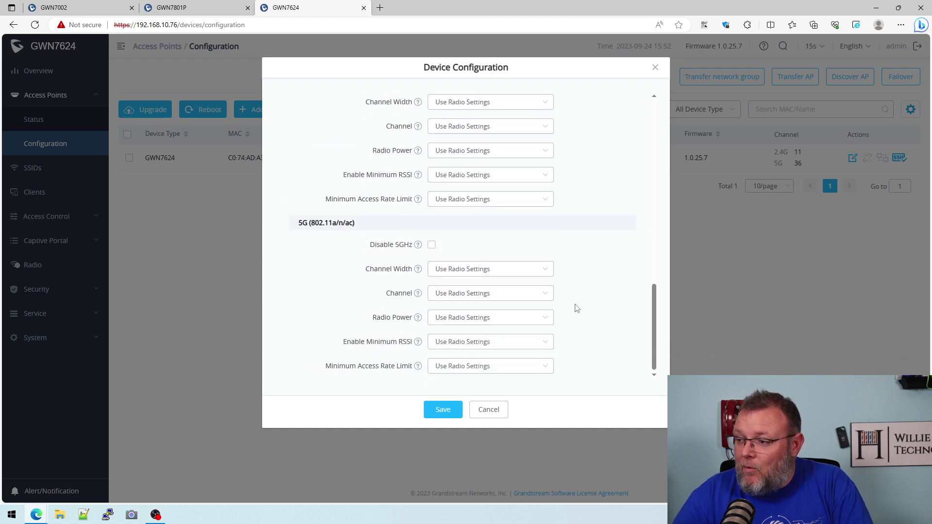
{"action": "scroll", "coordinate": [571, 307], "scroll_direction": "up", "scroll_amount": 5}
- Save the SoHo-AP device configuration and apply the 35 pending changes
{"action": "left_click", "coordinate": [443, 411]}
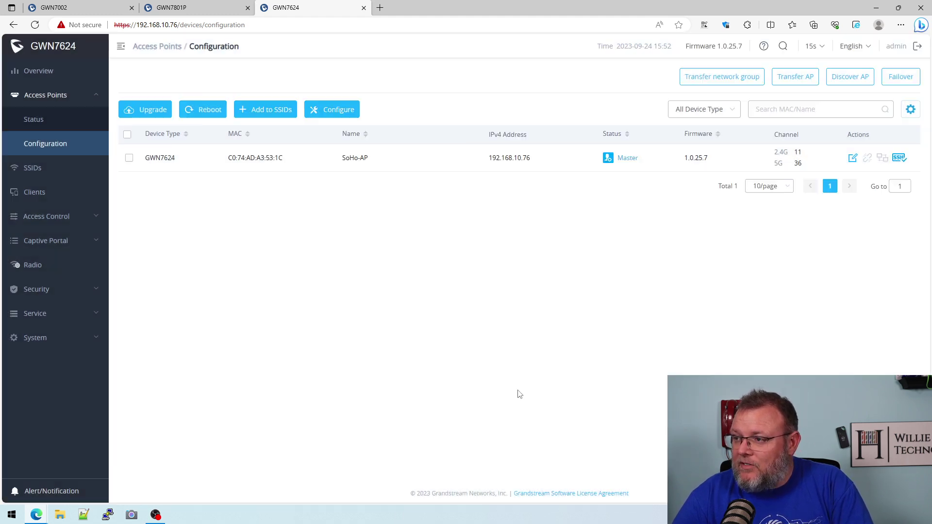
{"action": "left_click", "coordinate": [513, 56]}
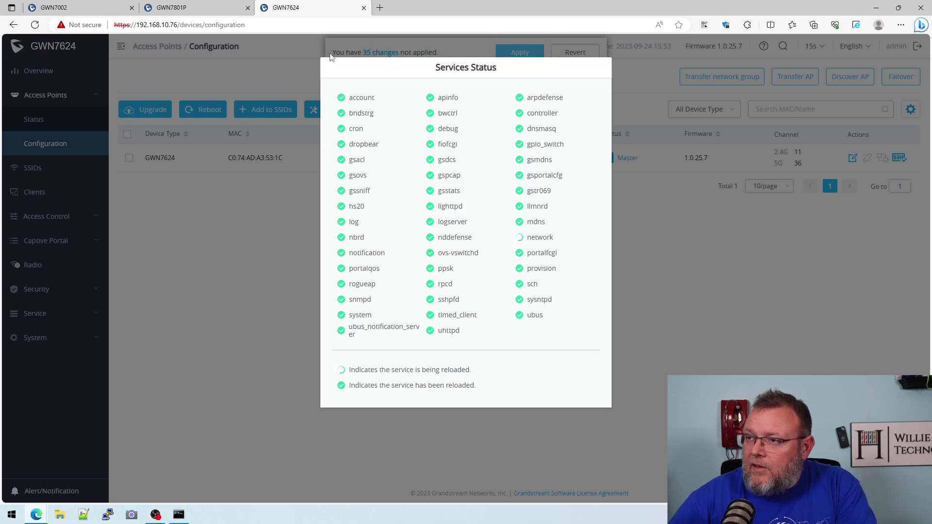
{"action": "left_click_drag", "start_coordinate": [171, 25], "coordinate": [329, 42]}
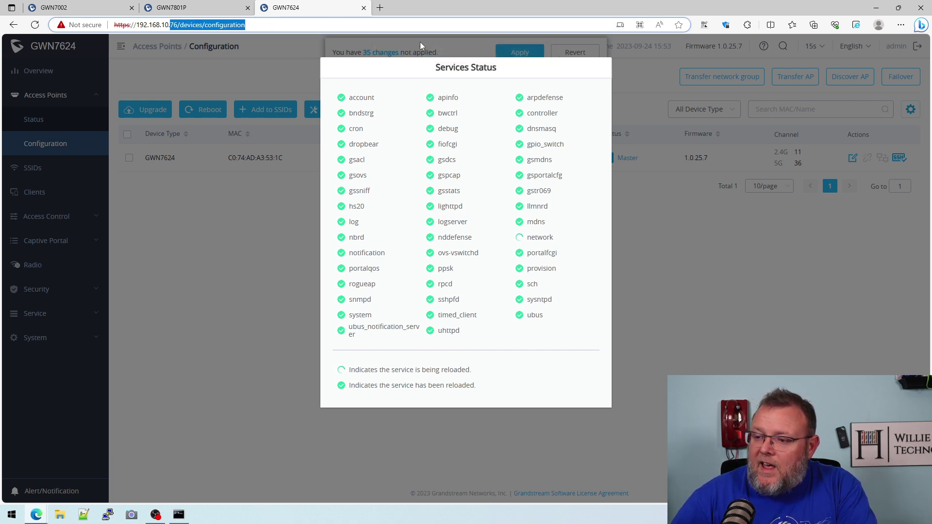
{"action": "type", "text": "3"}
{"action": "key", "text": "Return"}
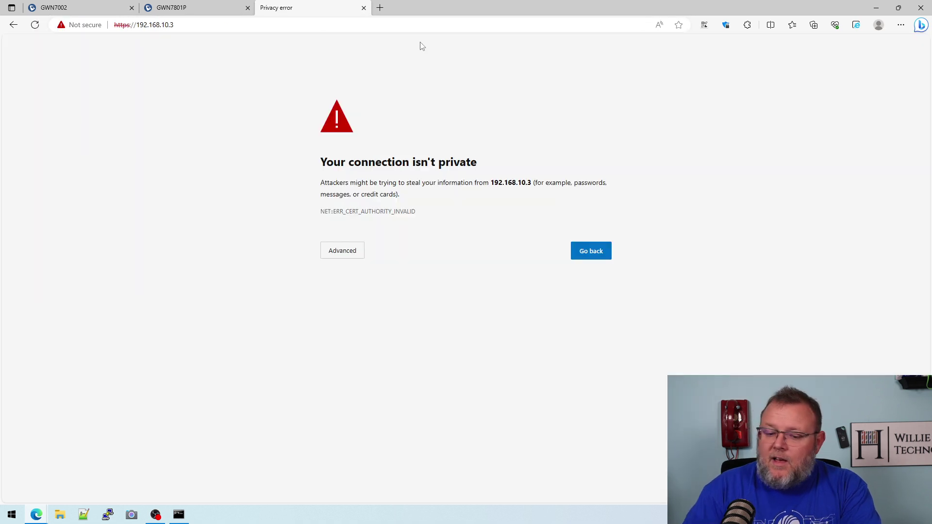
{"action": "left_click", "coordinate": [360, 256]}
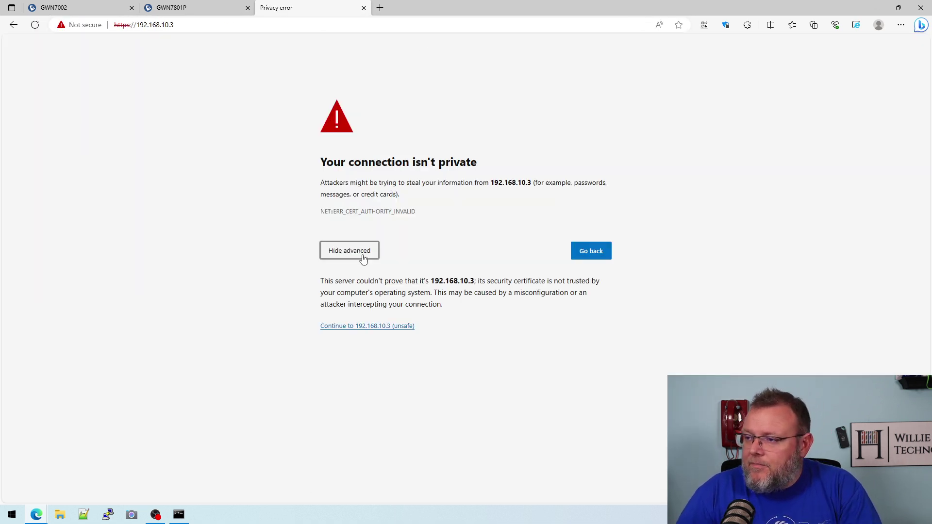
{"action": "left_click", "coordinate": [374, 328]}
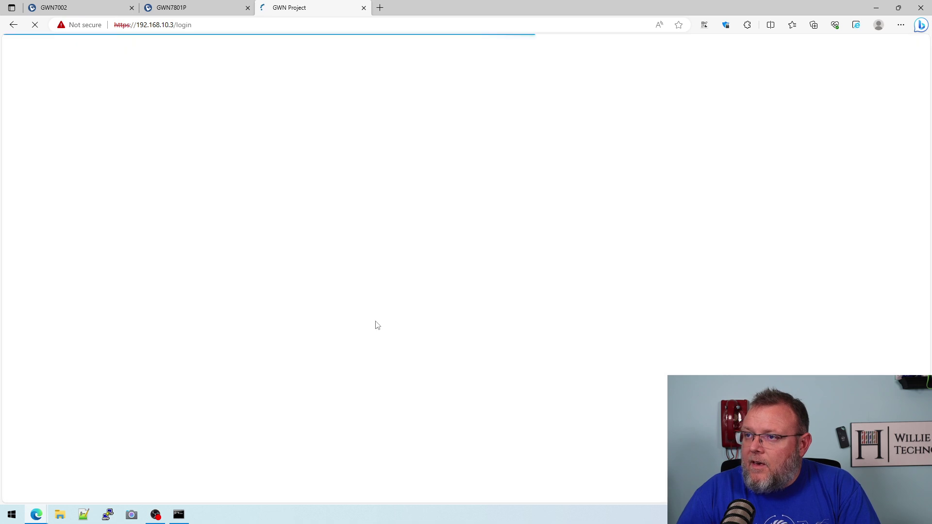
{"action": "type", "text": "admin"}
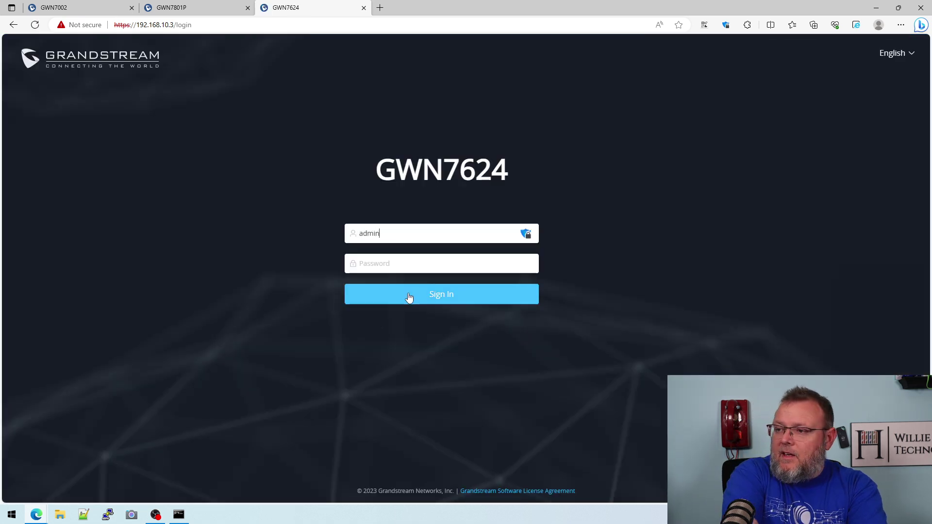
{"action": "key", "text": "Tab"}
{"action": "type", "text": "pas"}
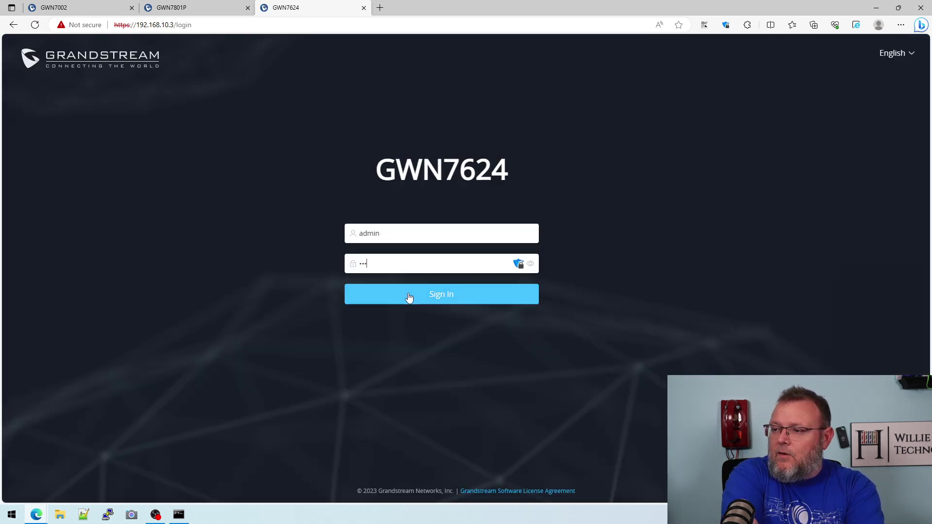
{"action": "type", "text": "sword"}
{"action": "left_click", "coordinate": [409, 296]}
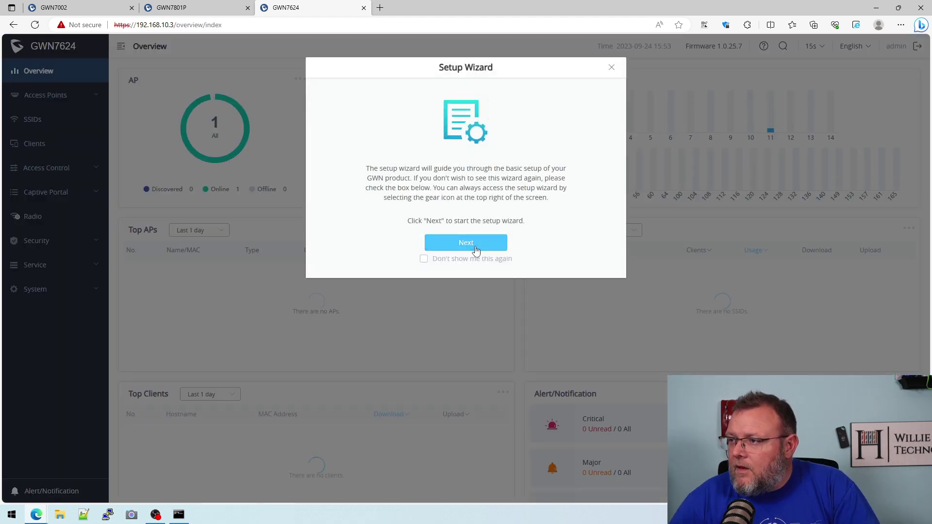
- Dismiss the setup wizard for good and check SoHo-AP's status and configuration at 192.168.10.3
{"action": "left_click", "coordinate": [424, 259]}
{"action": "left_click", "coordinate": [611, 67]}
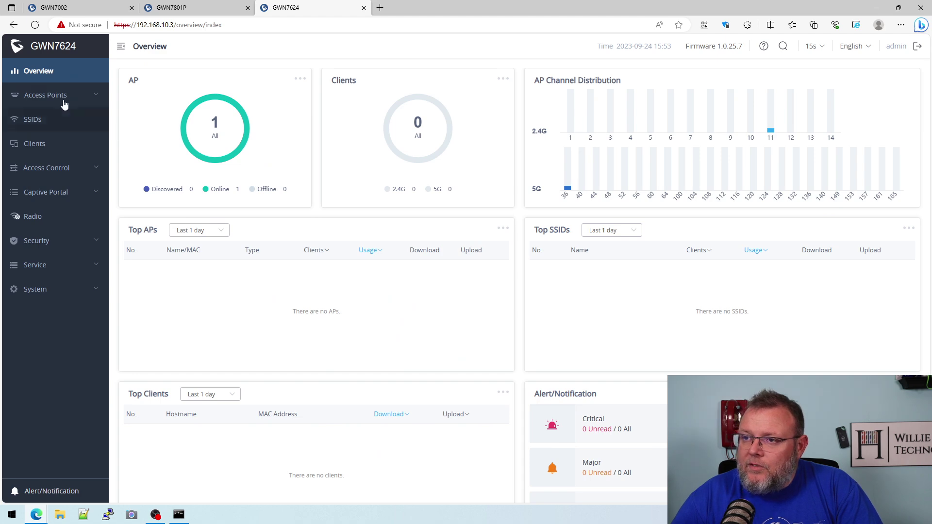
{"action": "left_click", "coordinate": [62, 97]}
{"action": "left_click", "coordinate": [39, 115]}
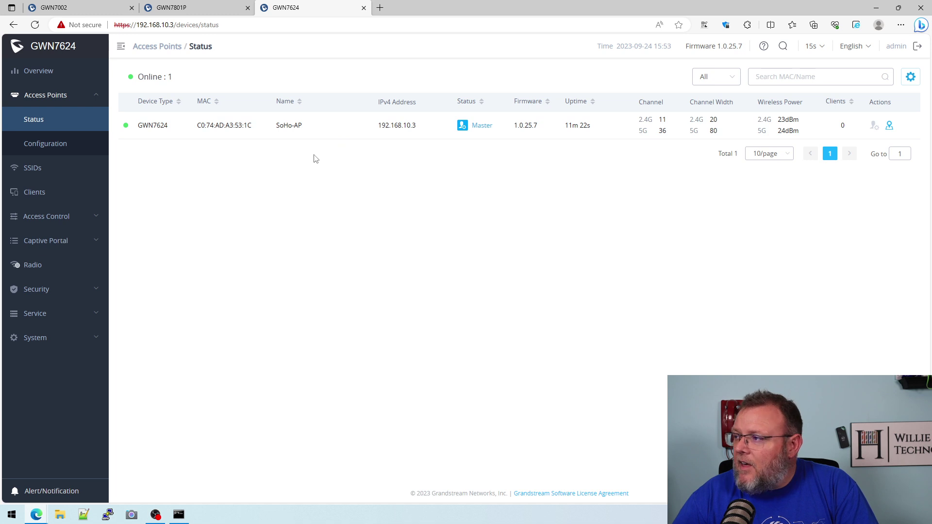
{"action": "left_click", "coordinate": [56, 149]}
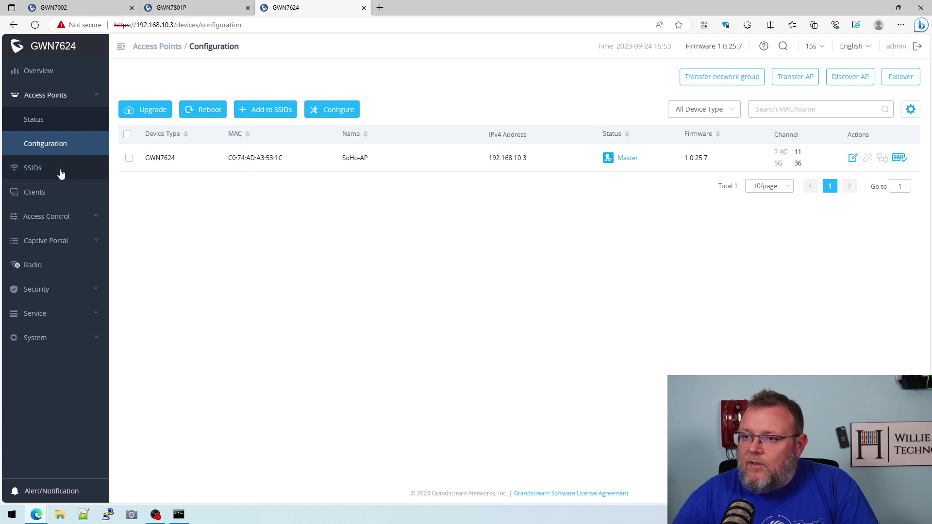
- On the GWN7801P switch, open the VLAN list and inspect port 1/0/7's VLAN settings
{"action": "left_click", "coordinate": [176, 8]}
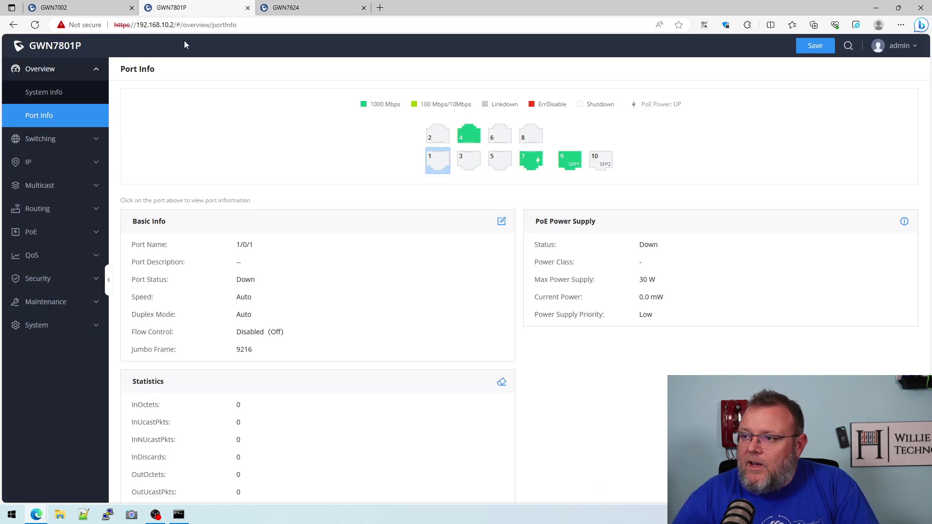
{"action": "left_click", "coordinate": [54, 140]}
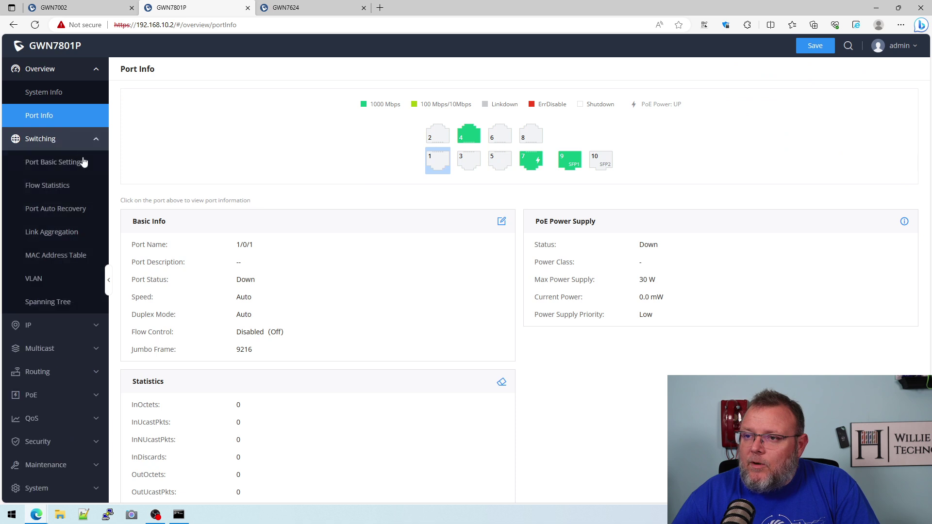
{"action": "left_click", "coordinate": [43, 278]}
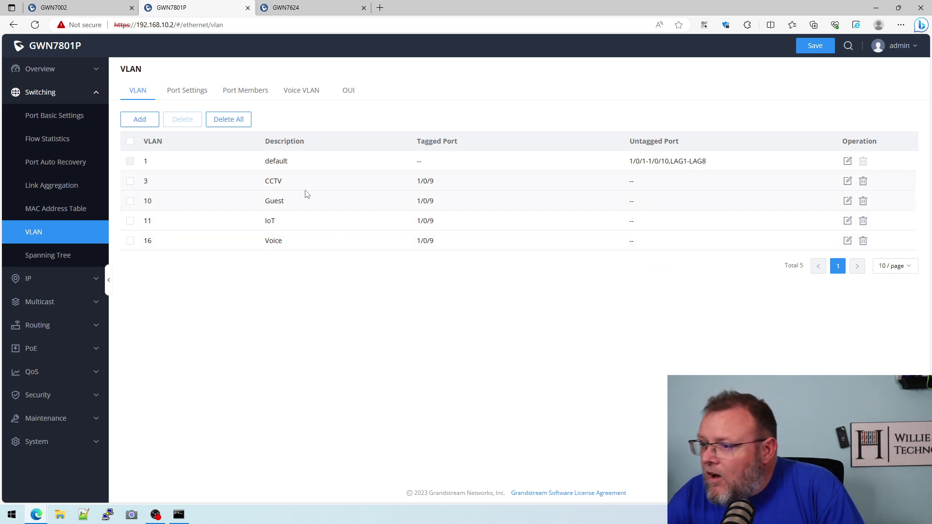
{"action": "left_click", "coordinate": [201, 95]}
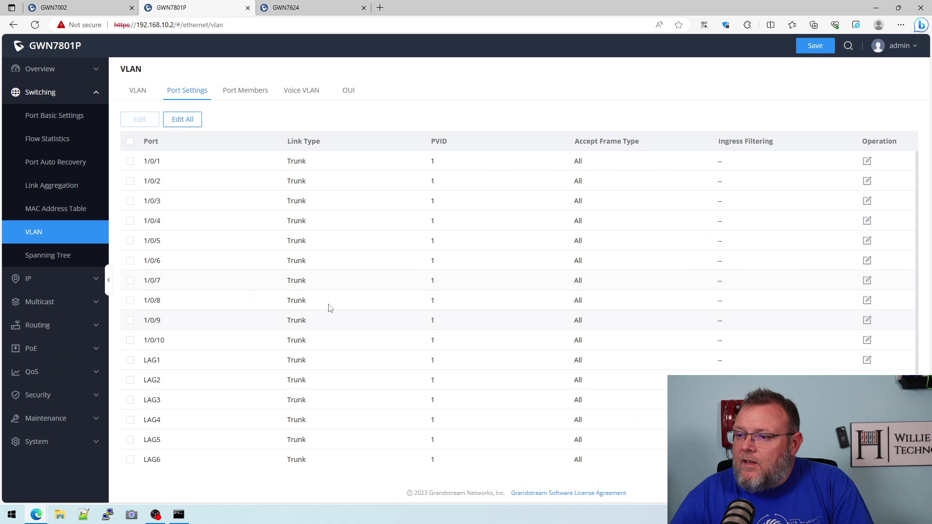
{"action": "left_click", "coordinate": [867, 281]}
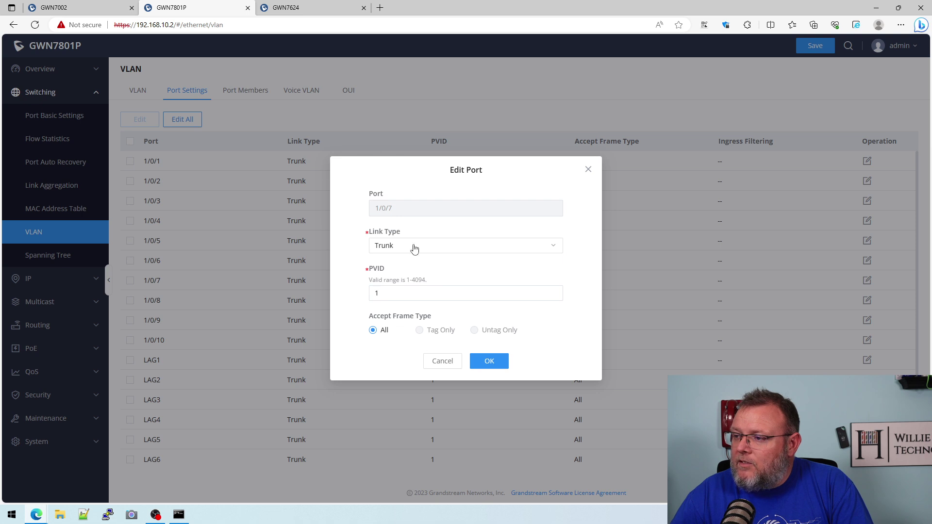
{"action": "left_click", "coordinate": [442, 361]}
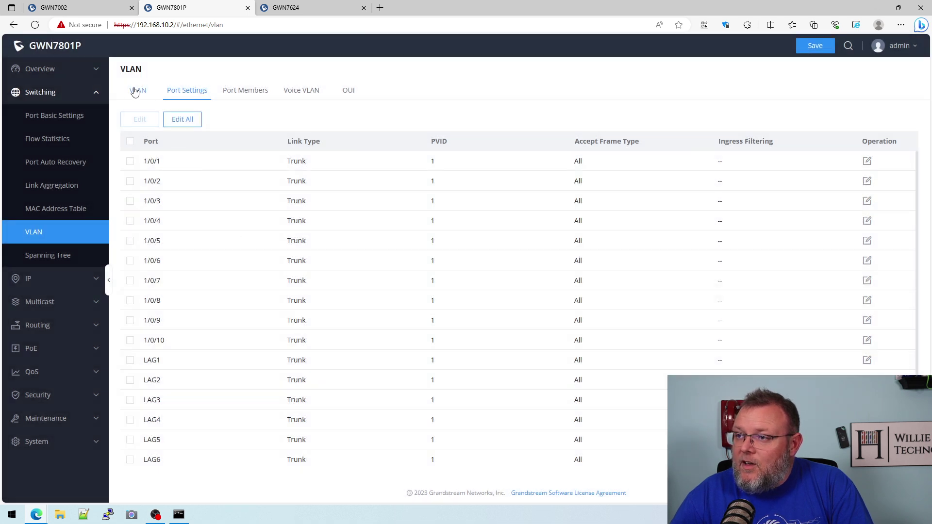
{"action": "left_click", "coordinate": [229, 92]}
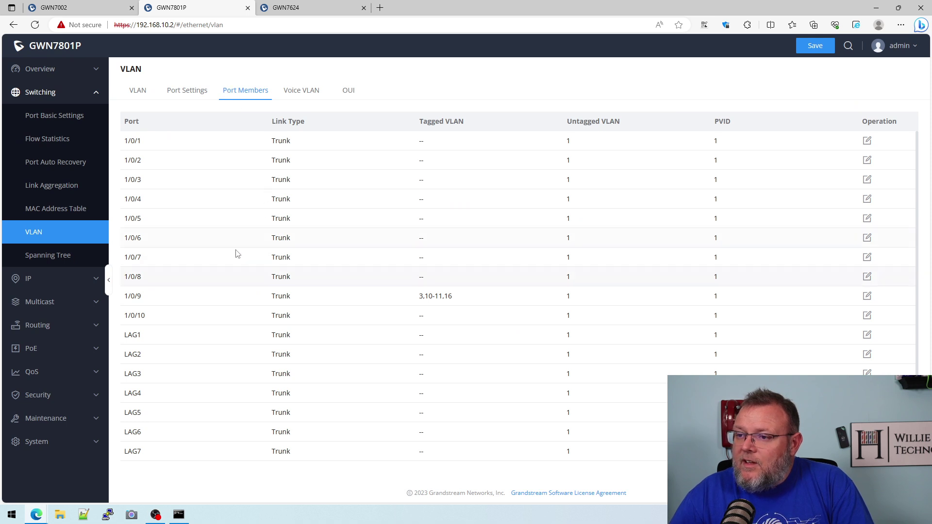
- Set port 1/0/7's tagged VLANs to 10, 11 and 16 under Port Members
{"action": "left_click", "coordinate": [868, 257]}
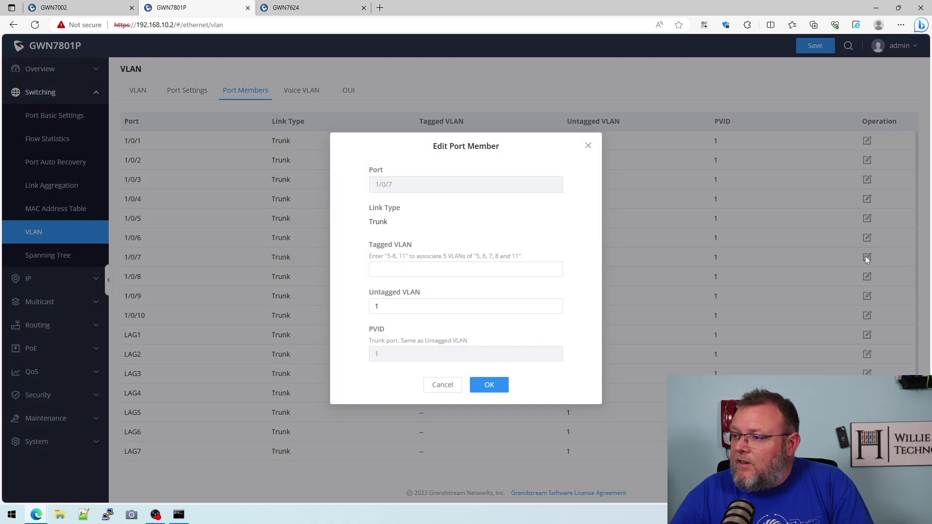
{"action": "left_click", "coordinate": [458, 269]}
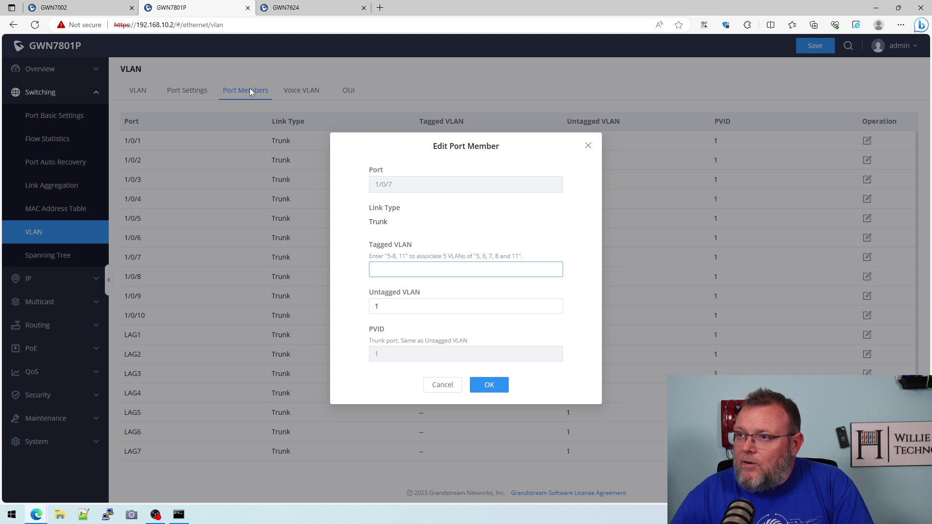
{"action": "left_click", "coordinate": [442, 387]}
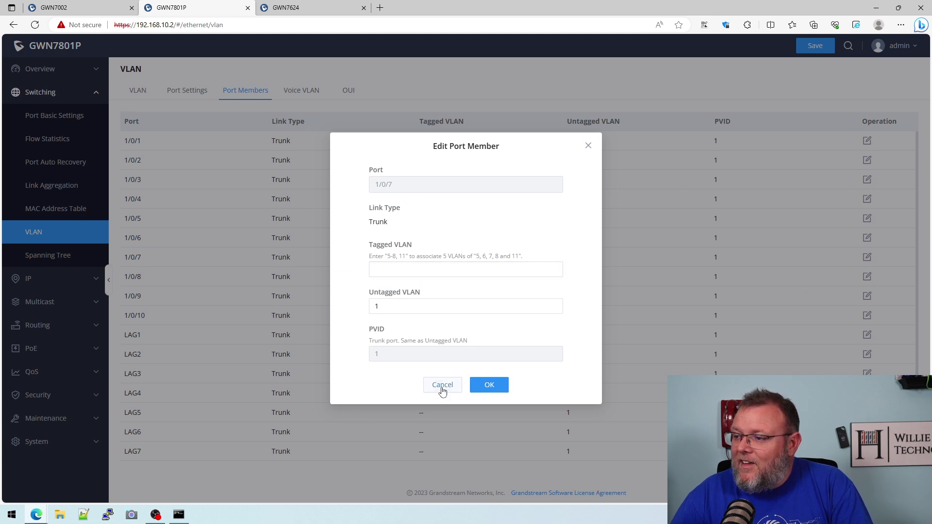
{"action": "left_click", "coordinate": [138, 93]}
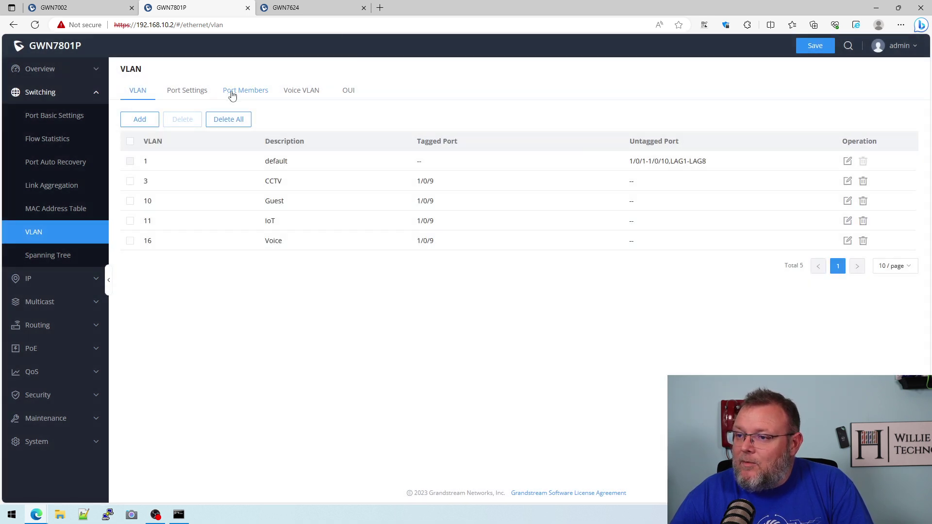
{"action": "left_click", "coordinate": [233, 94]}
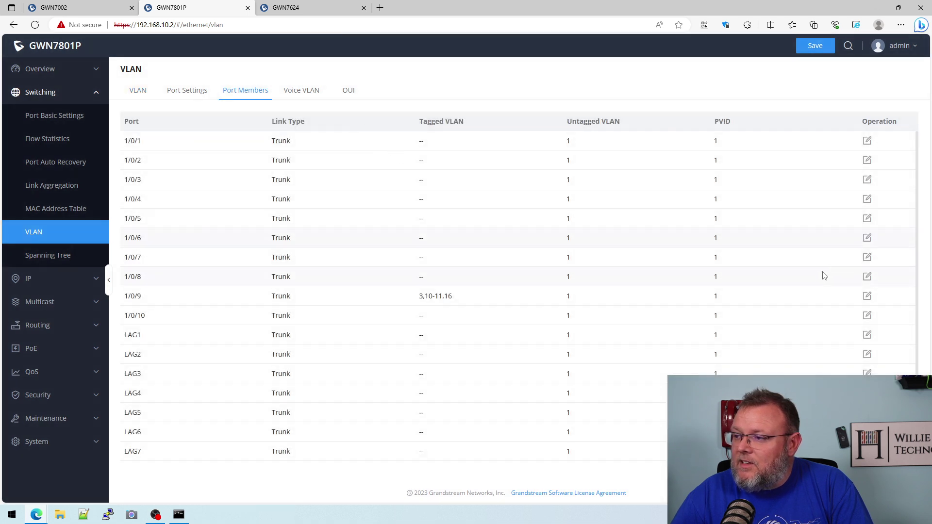
{"action": "left_click", "coordinate": [868, 257]}
{"action": "left_click", "coordinate": [414, 269]}
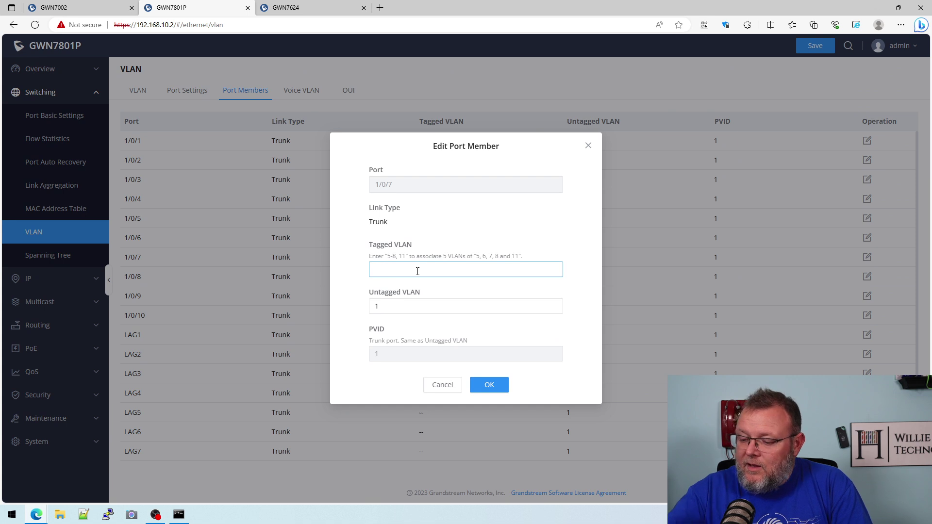
{"action": "type", "text": "10,11"}
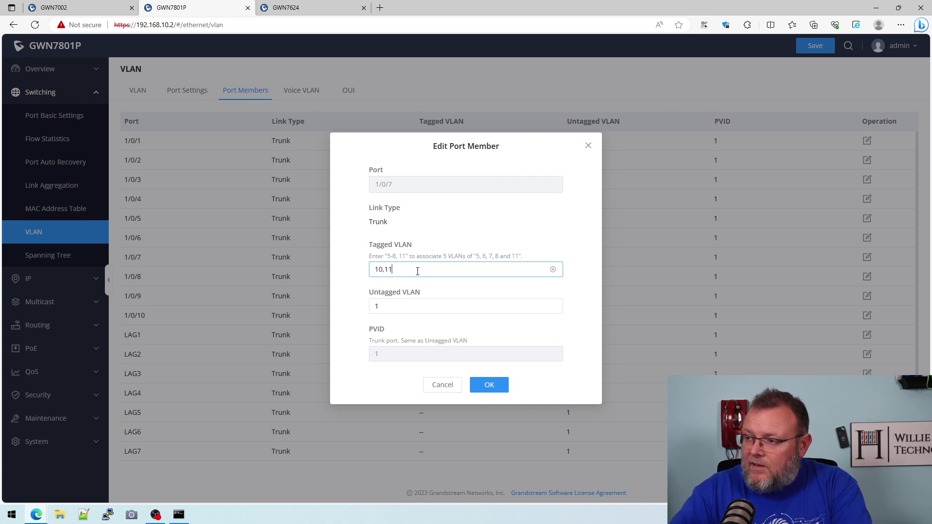
{"action": "type", "text": ",16"}
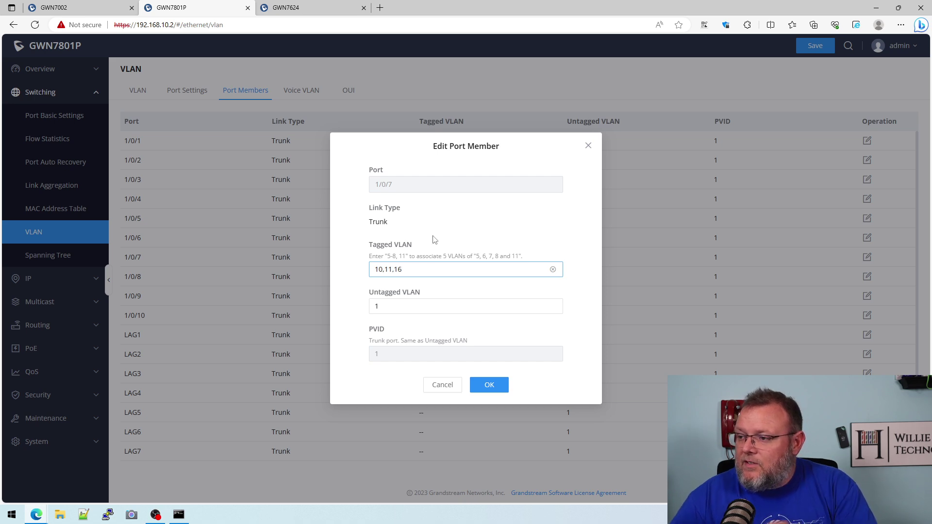
{"action": "left_click", "coordinate": [494, 389]}
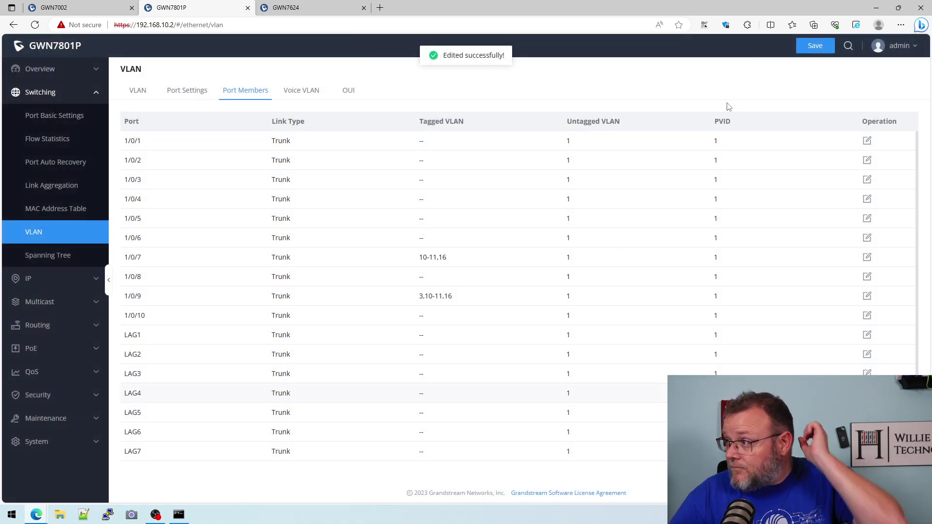
- Save the switch configuration and review the configured VLAN list
{"action": "left_click", "coordinate": [813, 48]}
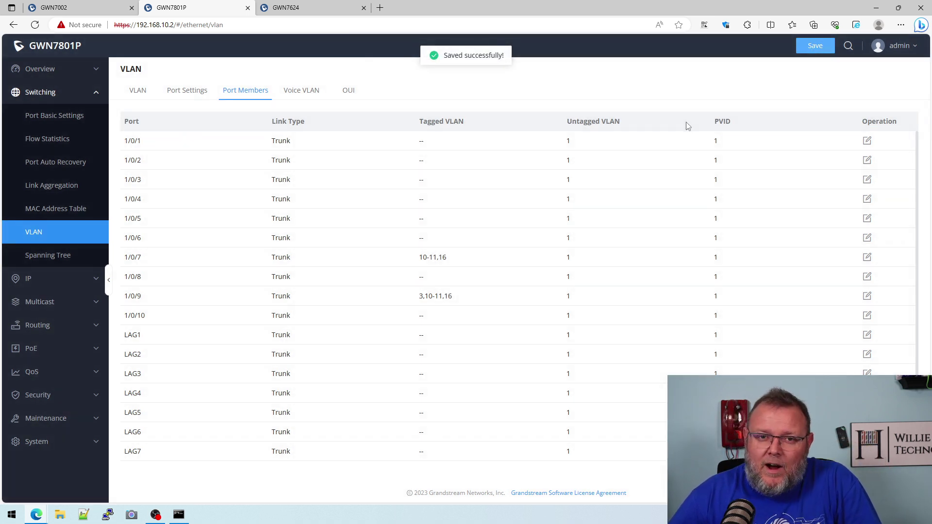
{"action": "left_click", "coordinate": [798, 51]}
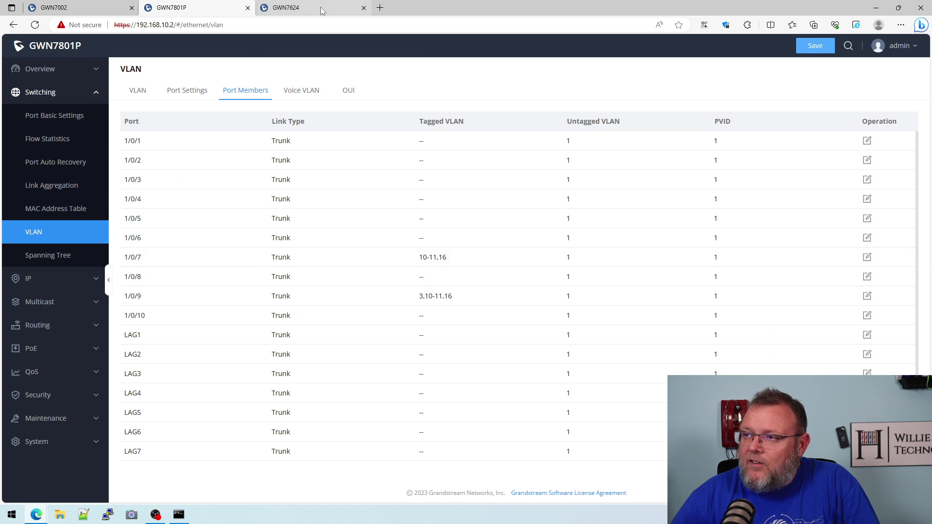
{"action": "left_click", "coordinate": [138, 90]}
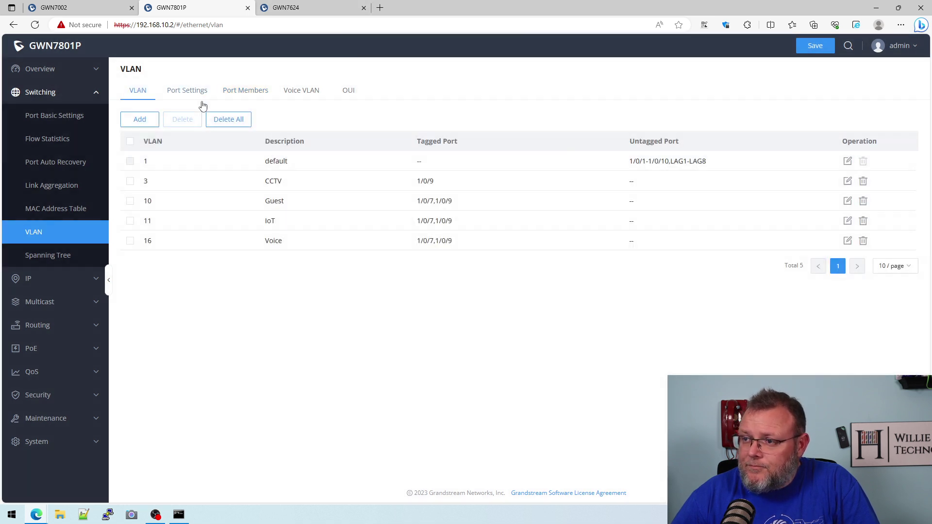
{"action": "left_click", "coordinate": [310, 8]}
- Rename SSID GWNA3531C to WH-Lab, replace its pre-shared key and save it
{"action": "left_click", "coordinate": [39, 167]}
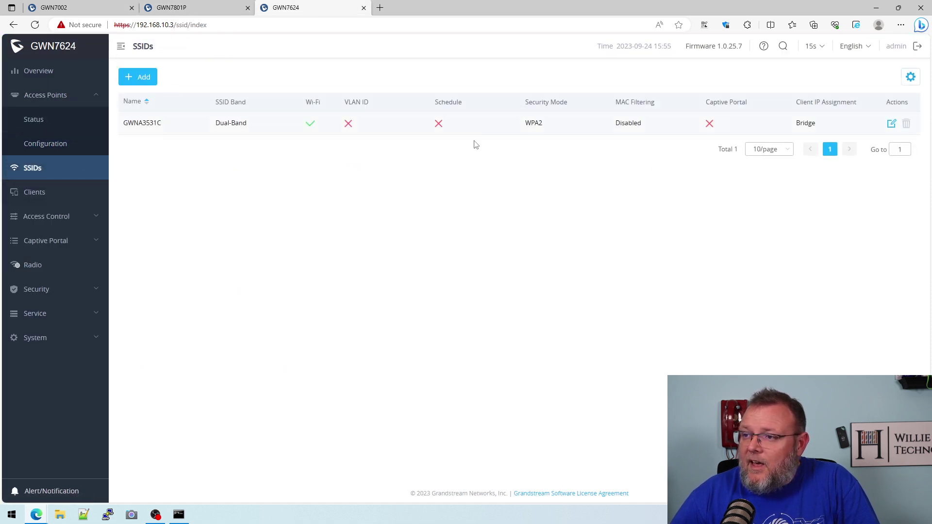
{"action": "left_click", "coordinate": [892, 126]}
{"action": "left_click_drag", "start_coordinate": [479, 138], "coordinate": [433, 130]}
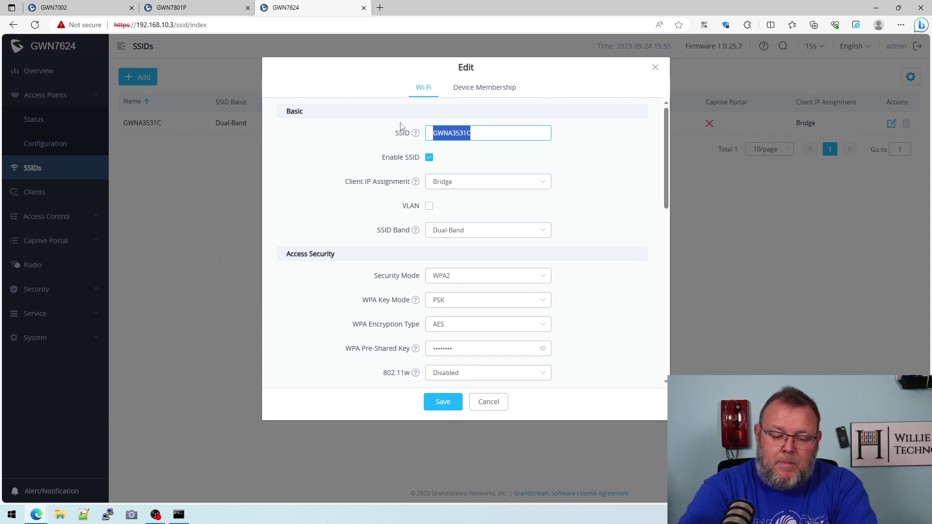
{"action": "type", "text": "WH-Lab"}
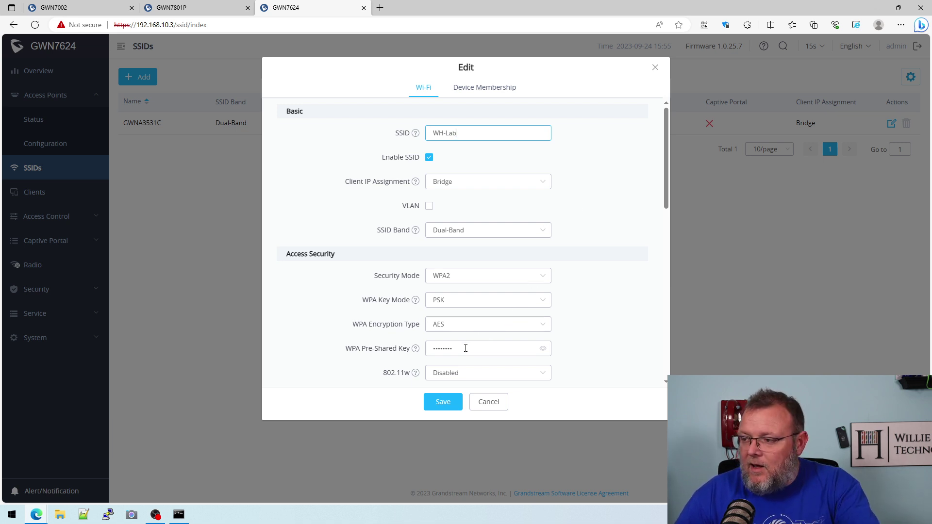
{"action": "left_click_drag", "start_coordinate": [465, 348], "coordinate": [355, 344]}
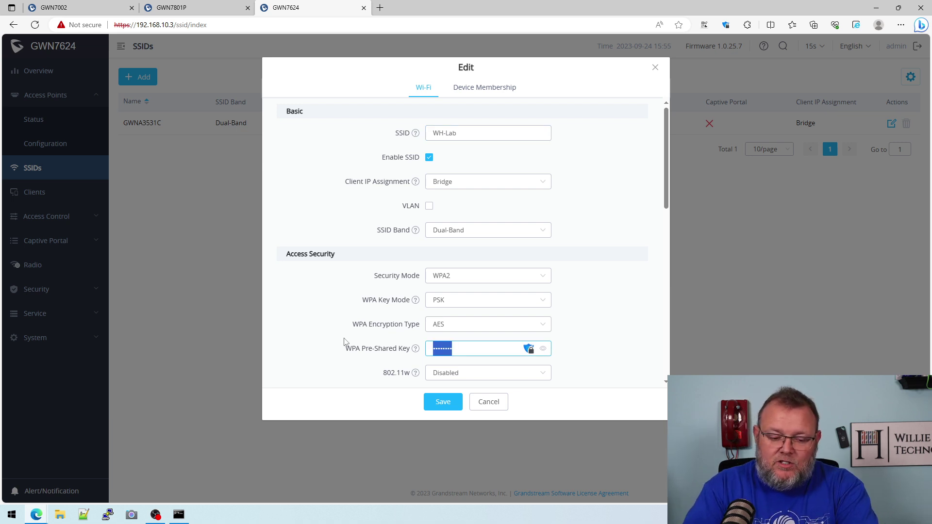
{"action": "type", "text": "•••••••"}
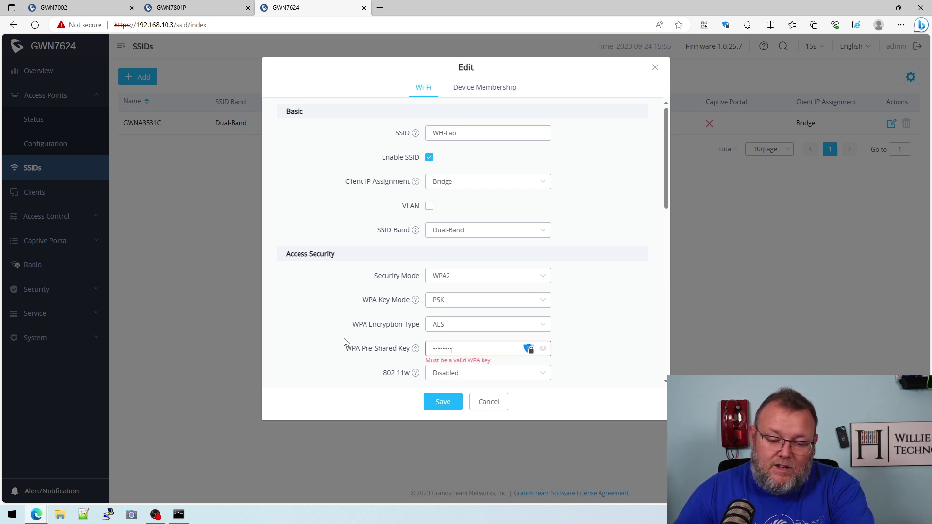
{"action": "type", "text": "•"}
{"action": "scroll", "coordinate": [355, 334], "scroll_direction": "down", "scroll_amount": 9}
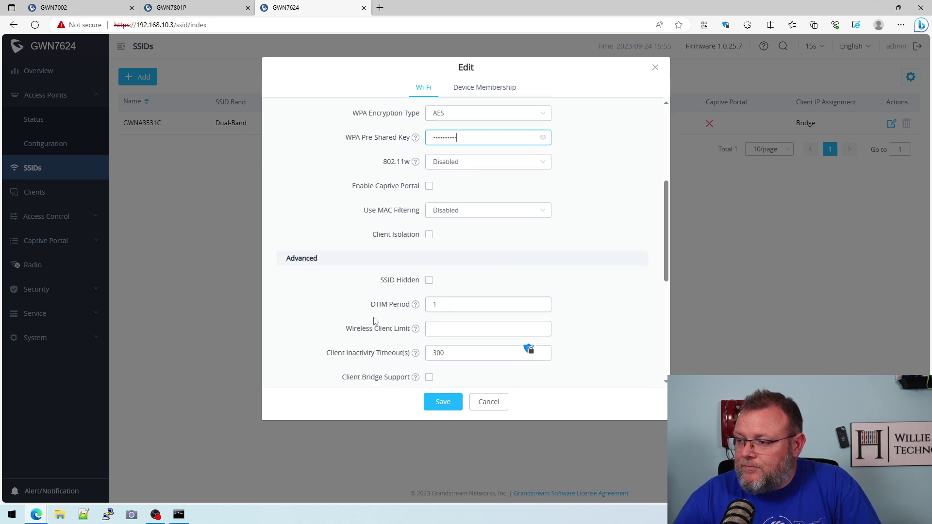
{"action": "scroll", "coordinate": [424, 195], "scroll_direction": "up", "scroll_amount": 3}
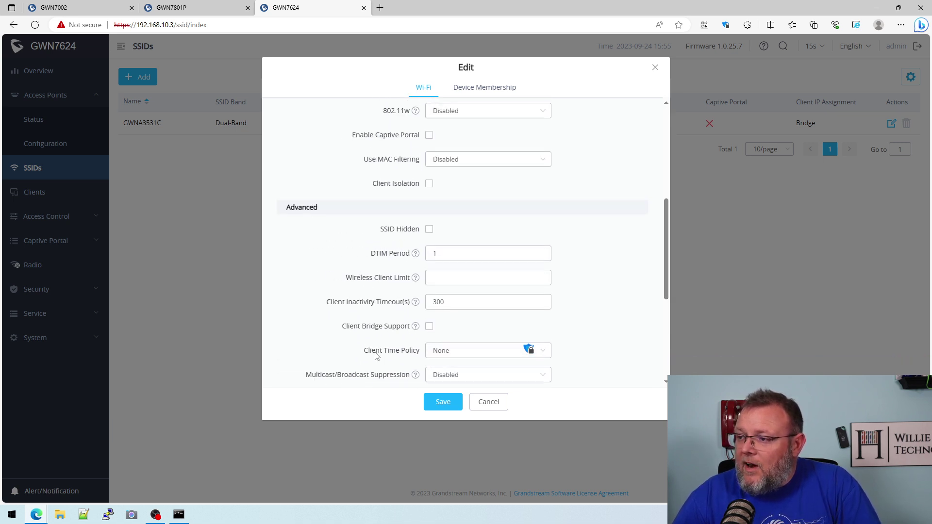
{"action": "scroll", "coordinate": [375, 355], "scroll_direction": "down", "scroll_amount": 5}
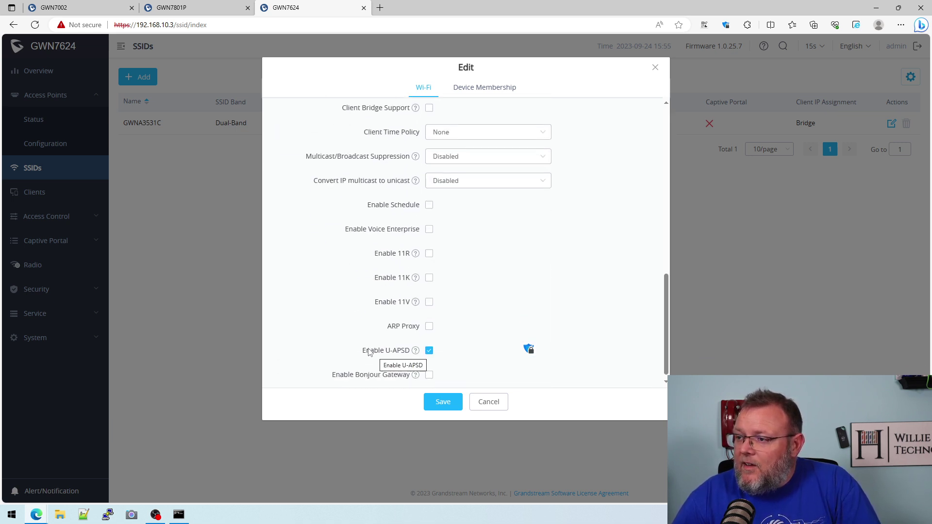
{"action": "scroll", "coordinate": [374, 319], "scroll_direction": "down", "scroll_amount": 1}
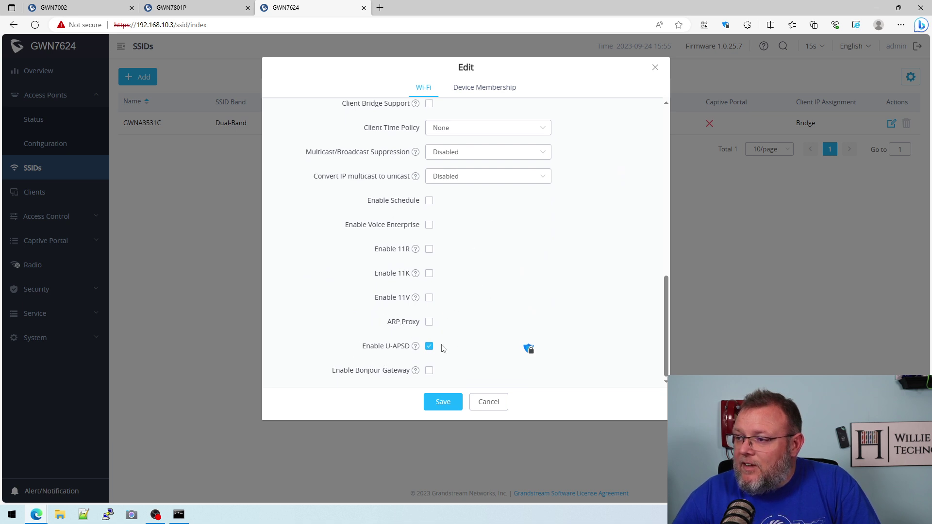
{"action": "left_click", "coordinate": [443, 402]}
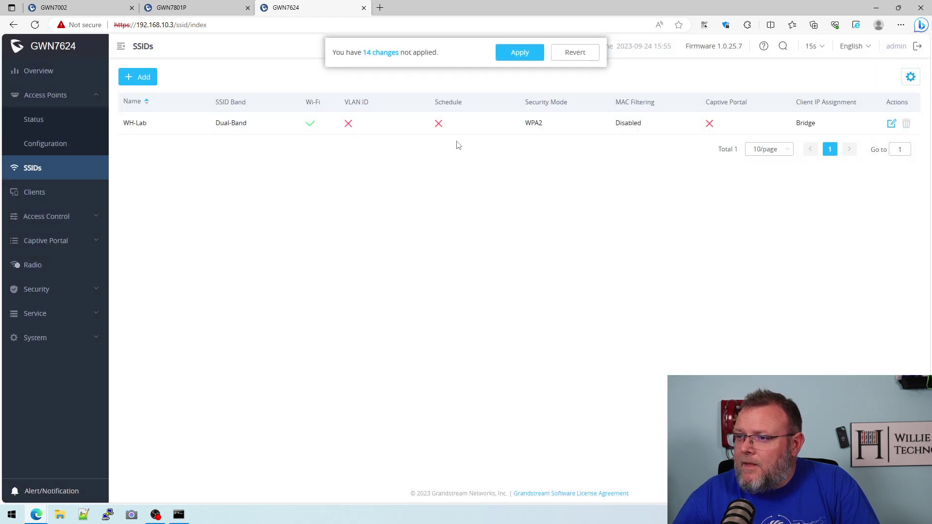
- Start a new SSID named WH-Lab-Guest
{"action": "left_click", "coordinate": [145, 79]}
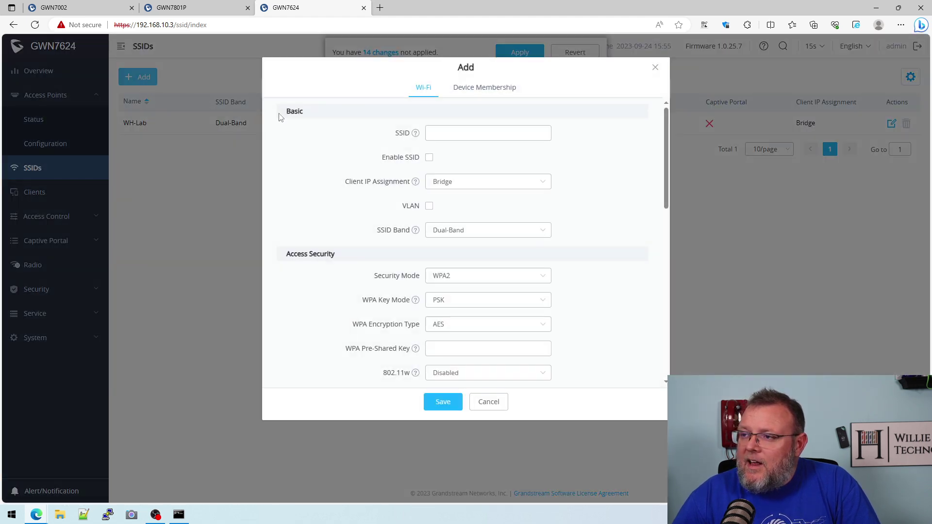
{"action": "left_click", "coordinate": [456, 139]}
{"action": "type", "text": "W"}
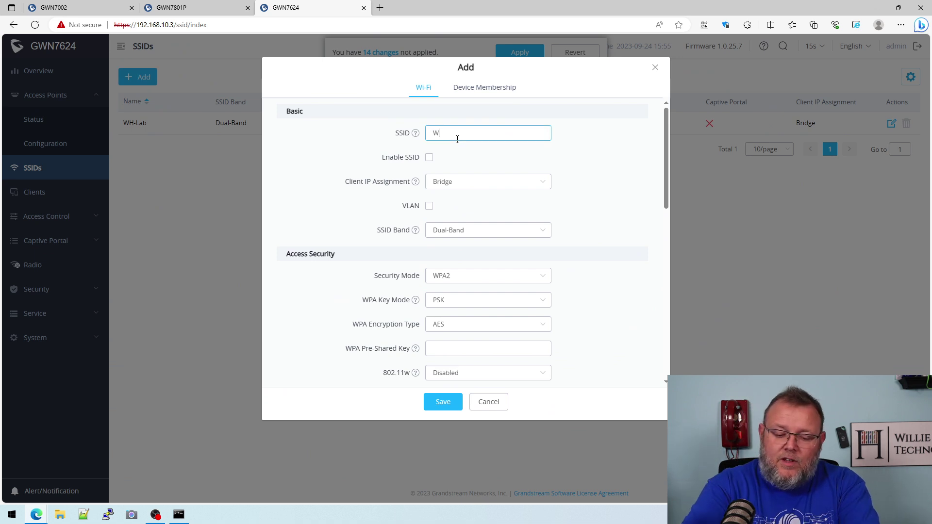
{"action": "type", "text": "H-Lab"}
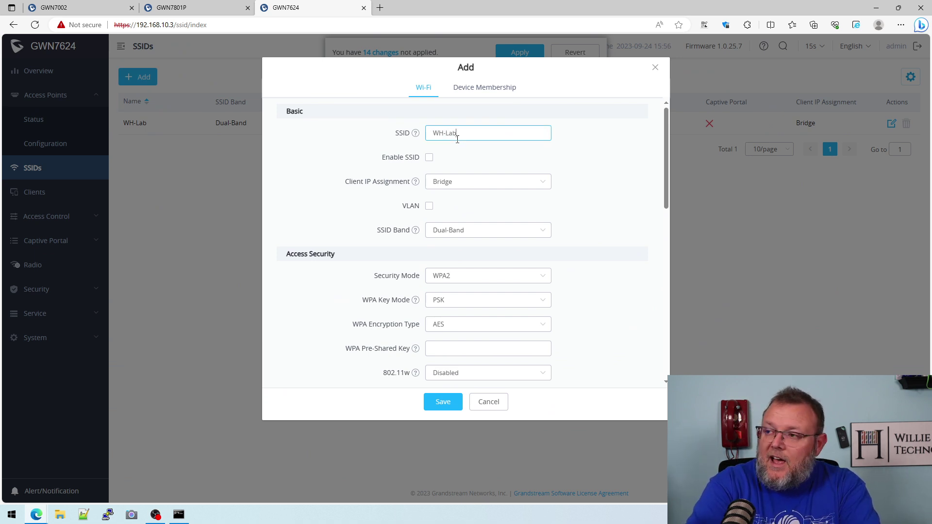
{"action": "type", "text": "-"}
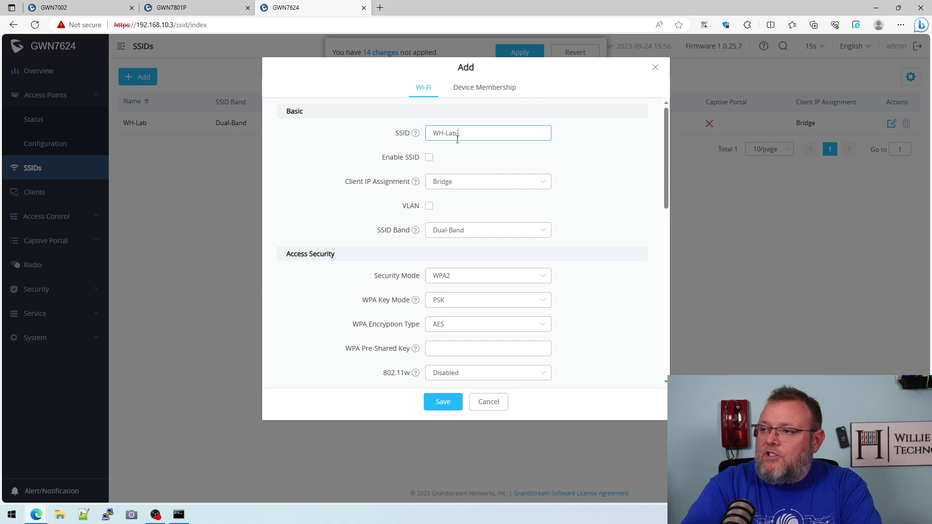
{"action": "left_click", "coordinate": [192, 8]}
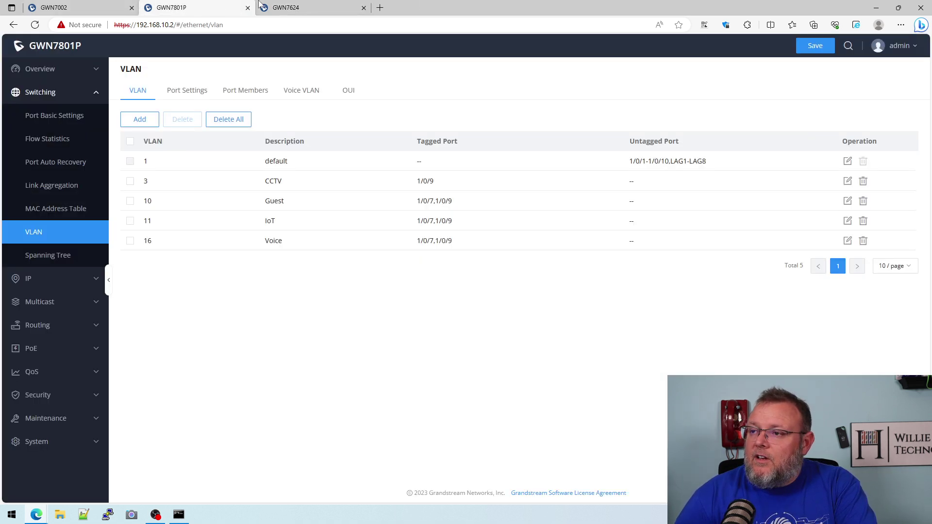
{"action": "left_click", "coordinate": [311, 6]}
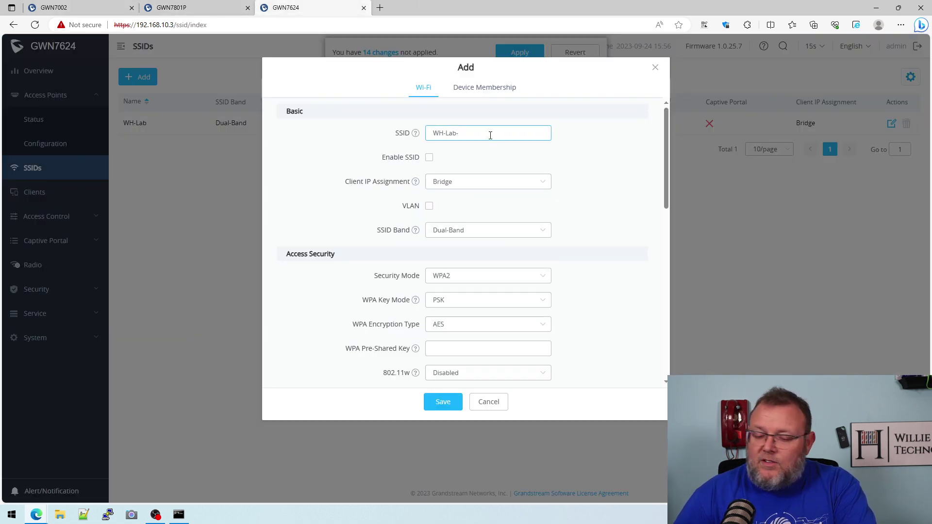
{"action": "type", "text": "Guest"}
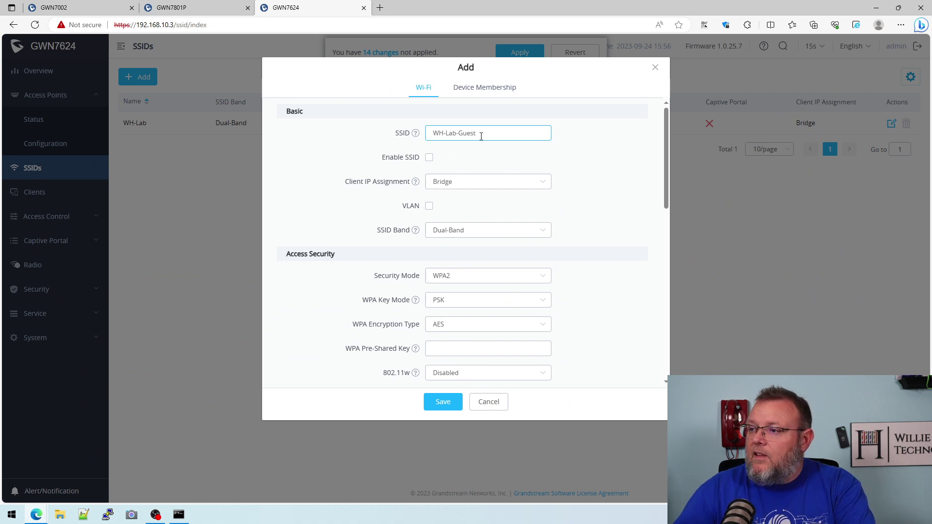
- Enable WH-Lab-Guest with Bridge IP assignment, VLAN 10 and a WPA2 pre-shared key
{"action": "left_click", "coordinate": [429, 157]}
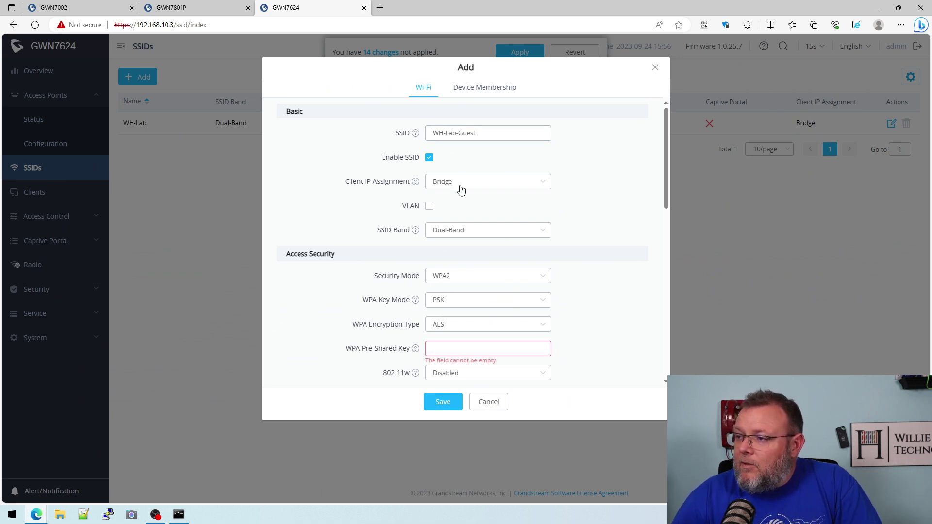
{"action": "left_click", "coordinate": [461, 190]}
{"action": "left_click", "coordinate": [456, 209]}
{"action": "left_click", "coordinate": [430, 207]}
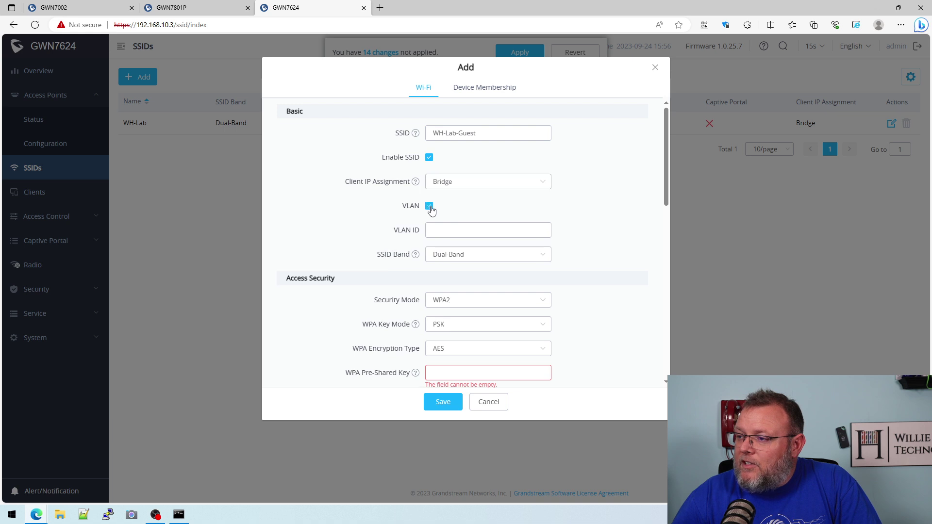
{"action": "left_click", "coordinate": [175, 7]}
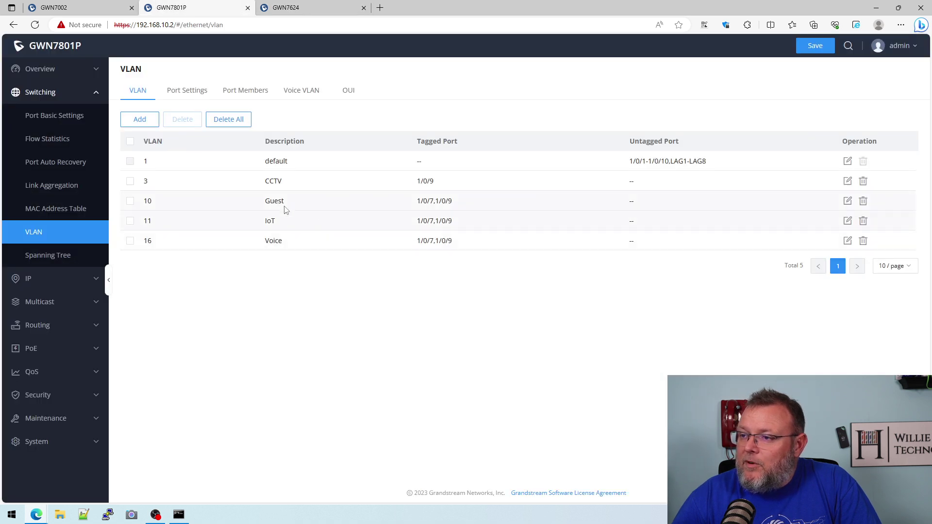
{"action": "left_click", "coordinate": [301, 7]}
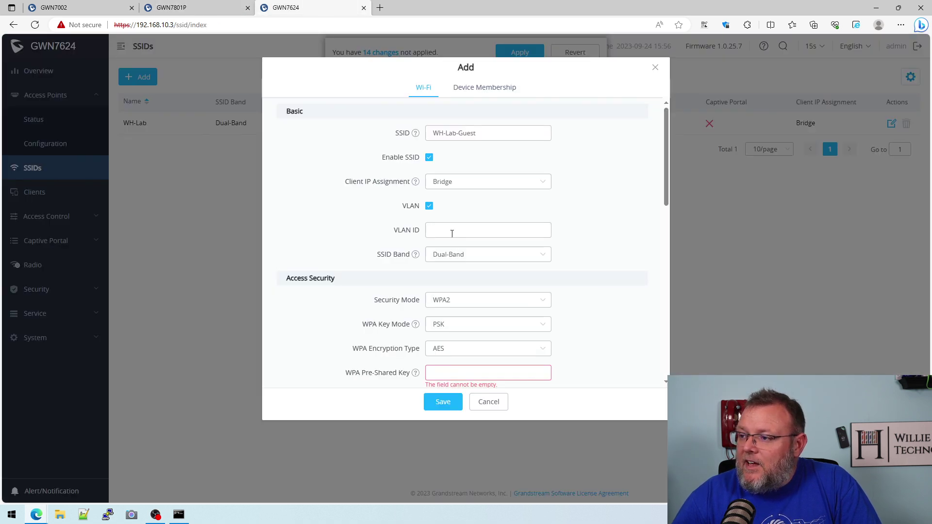
{"action": "type", "text": "10"}
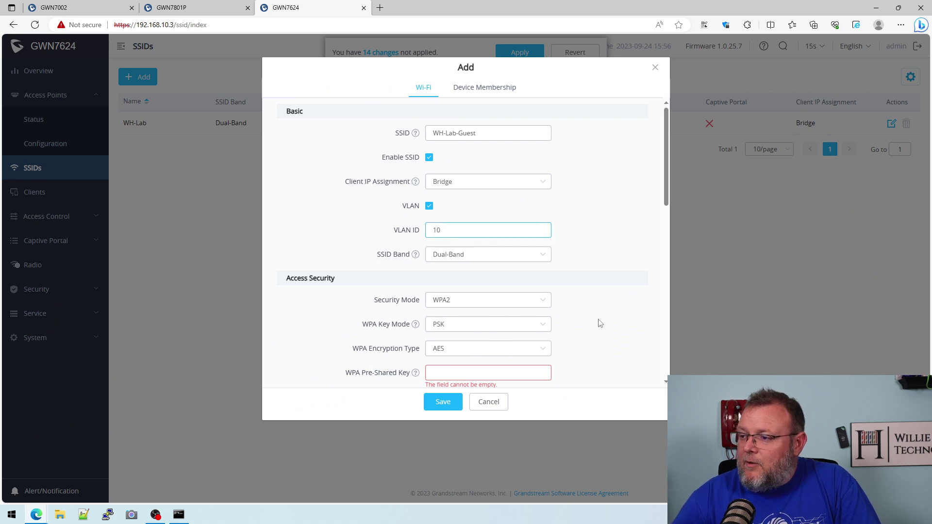
{"action": "scroll", "coordinate": [598, 318], "scroll_direction": "down", "scroll_amount": 1}
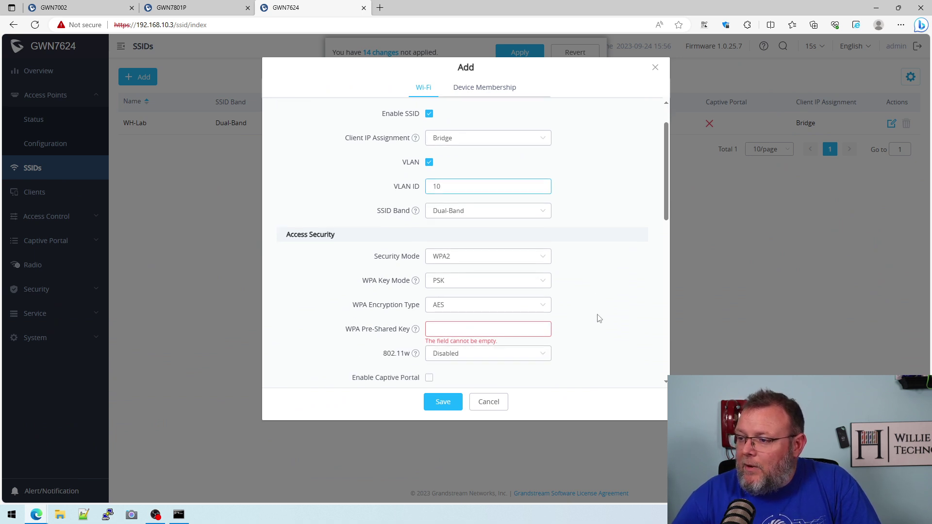
{"action": "left_click", "coordinate": [469, 329]}
{"action": "type", "text": "•"}
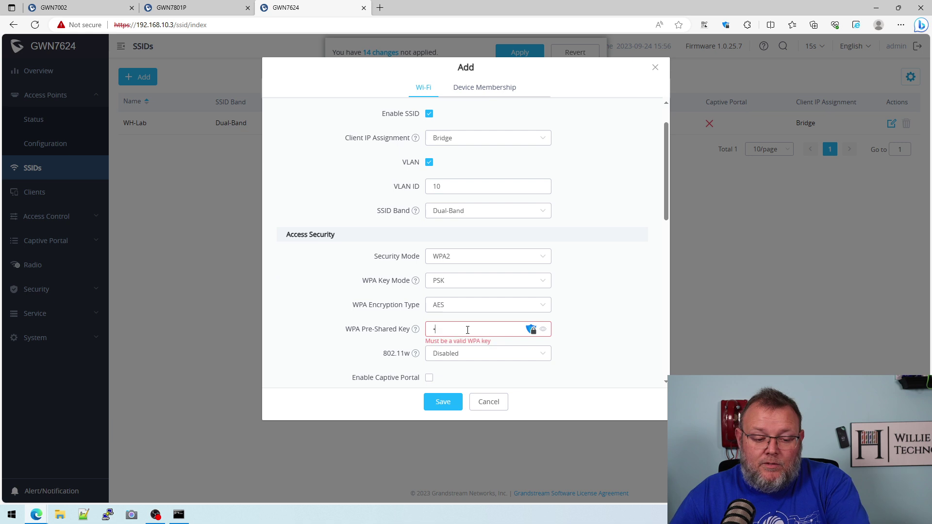
{"action": "type", "text": "•••••••••"}
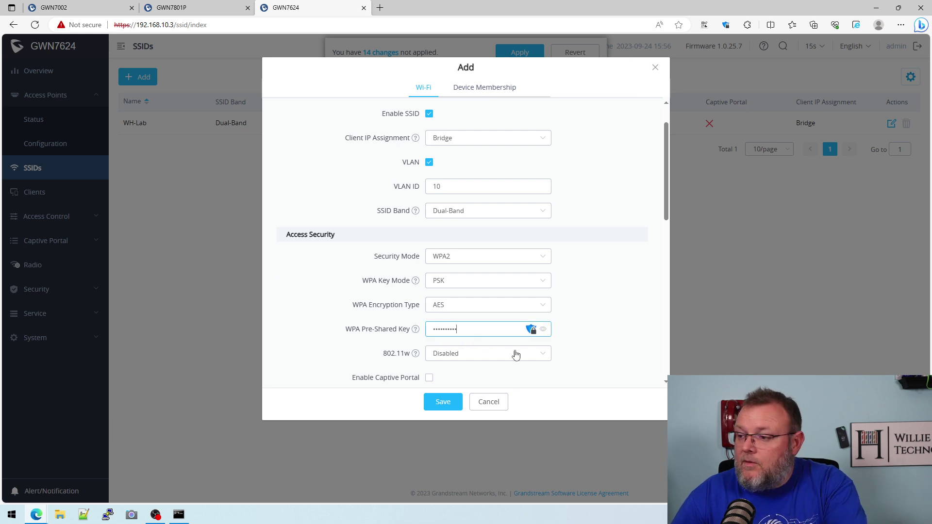
- Turn on client isolation in Internet mode and save the WH-Lab-Guest SSID
{"action": "scroll", "coordinate": [517, 354], "scroll_direction": "down", "scroll_amount": 3}
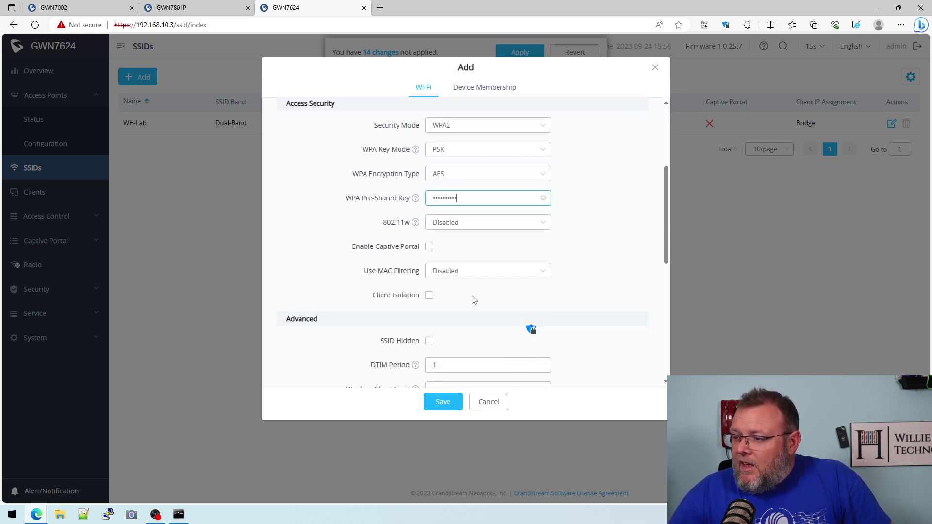
{"action": "left_click", "coordinate": [429, 295]}
{"action": "scroll", "coordinate": [534, 315], "scroll_direction": "down", "scroll_amount": 2}
{"action": "left_click", "coordinate": [501, 234]}
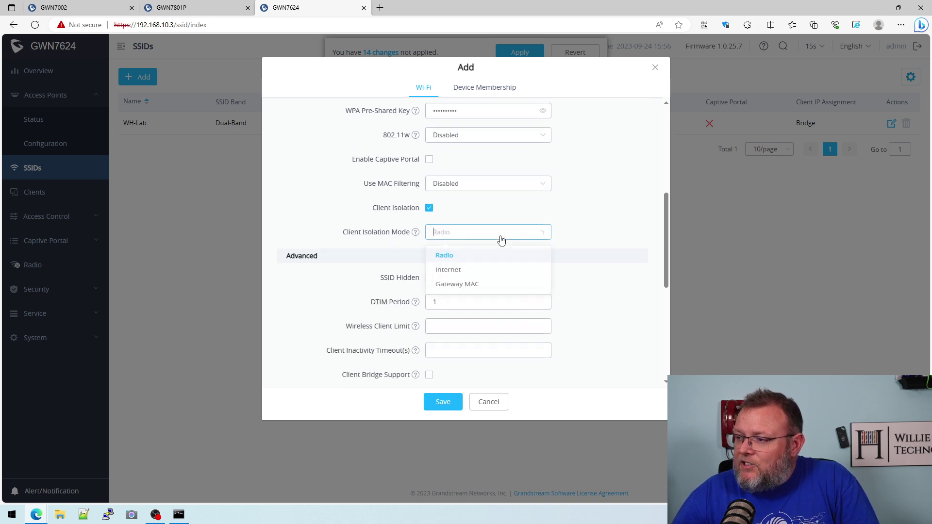
{"action": "left_click", "coordinate": [505, 231]}
{"action": "left_click", "coordinate": [505, 231]}
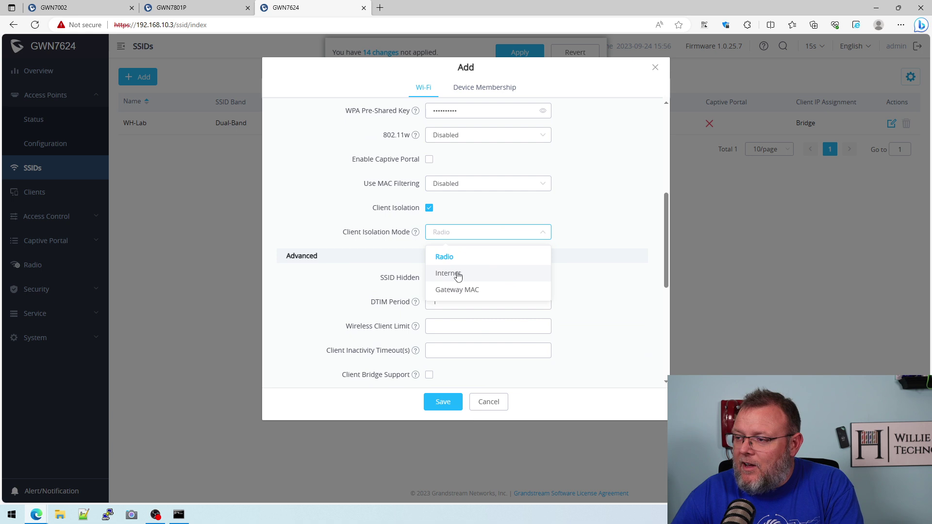
{"action": "mouse_move", "coordinate": [414, 234]}
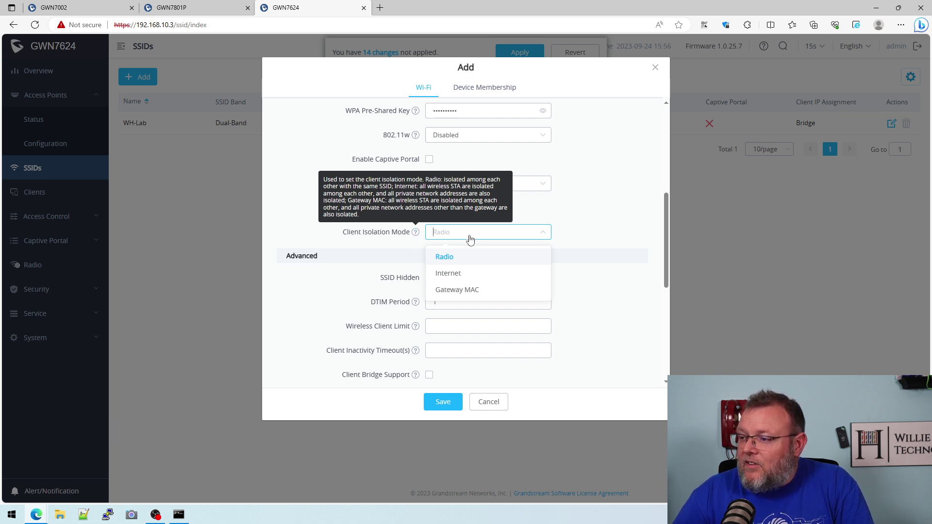
{"action": "left_click", "coordinate": [482, 275]}
{"action": "left_click", "coordinate": [514, 234]}
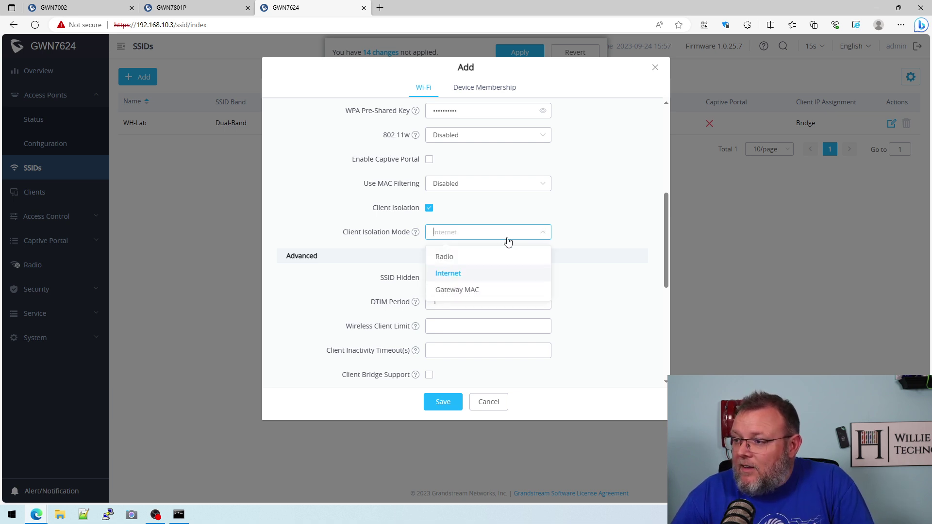
{"action": "left_click", "coordinate": [467, 274]}
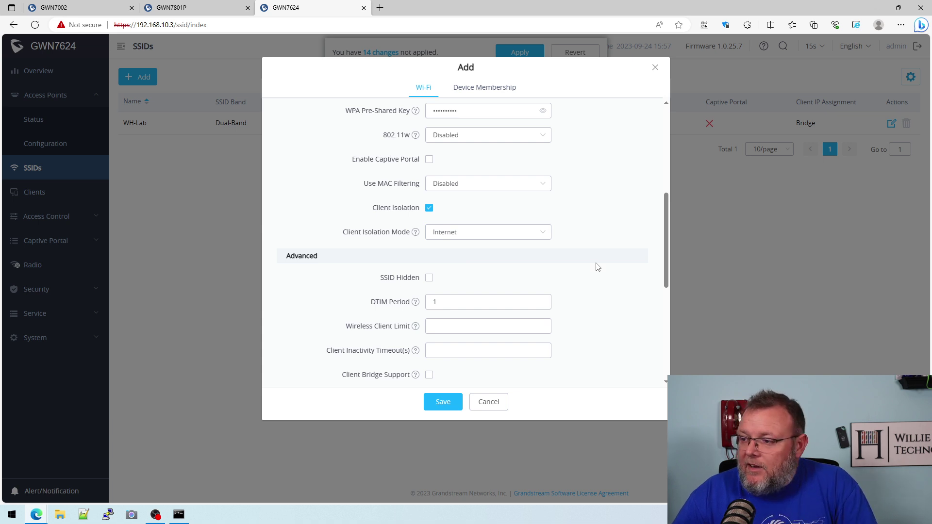
{"action": "scroll", "coordinate": [598, 267], "scroll_direction": "down", "scroll_amount": 3}
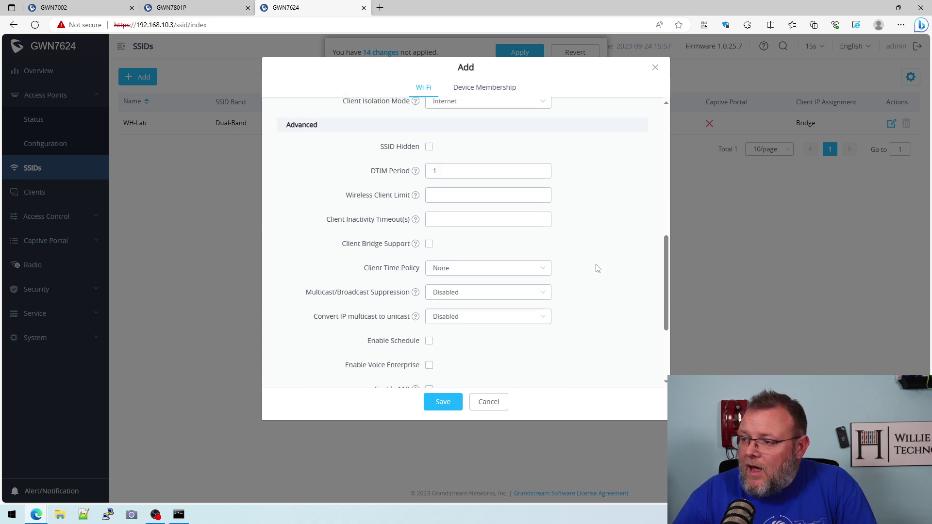
{"action": "scroll", "coordinate": [599, 268], "scroll_direction": "down", "scroll_amount": 1}
{"action": "scroll", "coordinate": [358, 301], "scroll_direction": "down", "scroll_amount": 3}
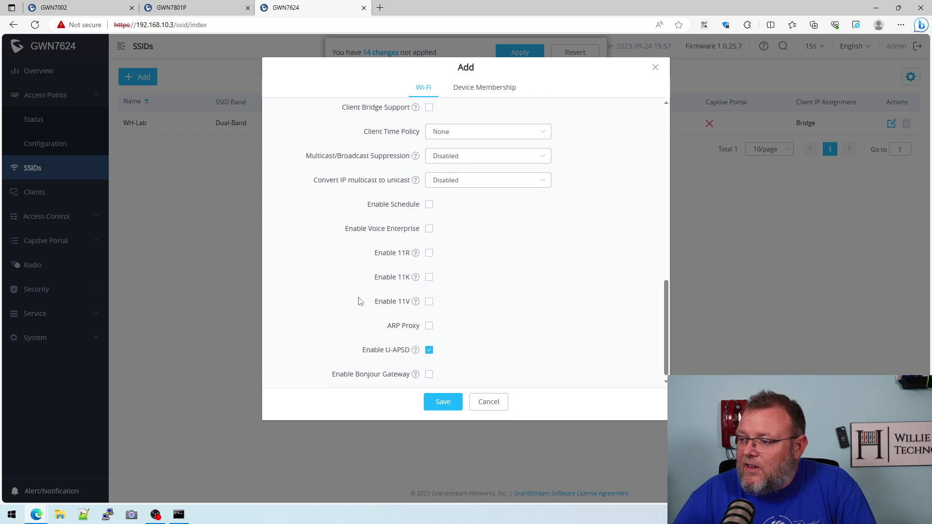
{"action": "left_click", "coordinate": [438, 401]}
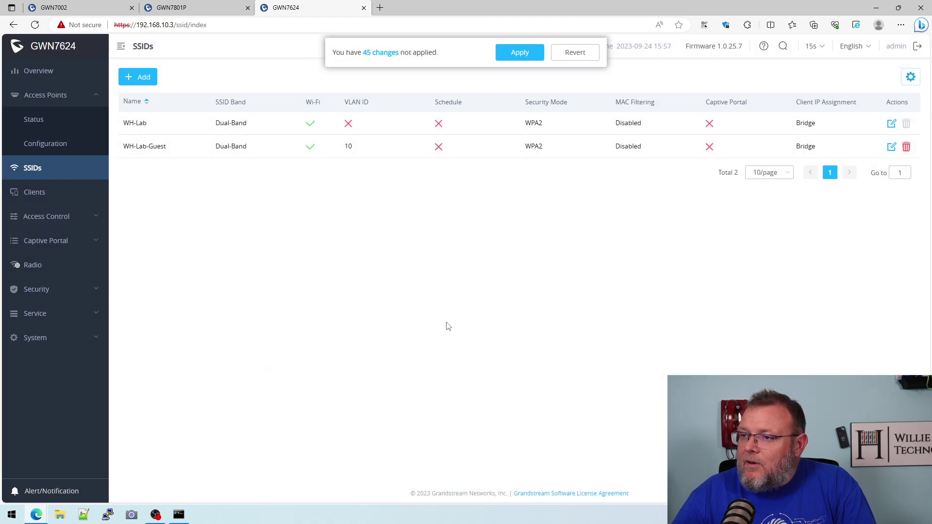
- Add an enabled SSID named WH-Lab-IoT tagged with VLAN 11
{"action": "left_click", "coordinate": [188, 6]}
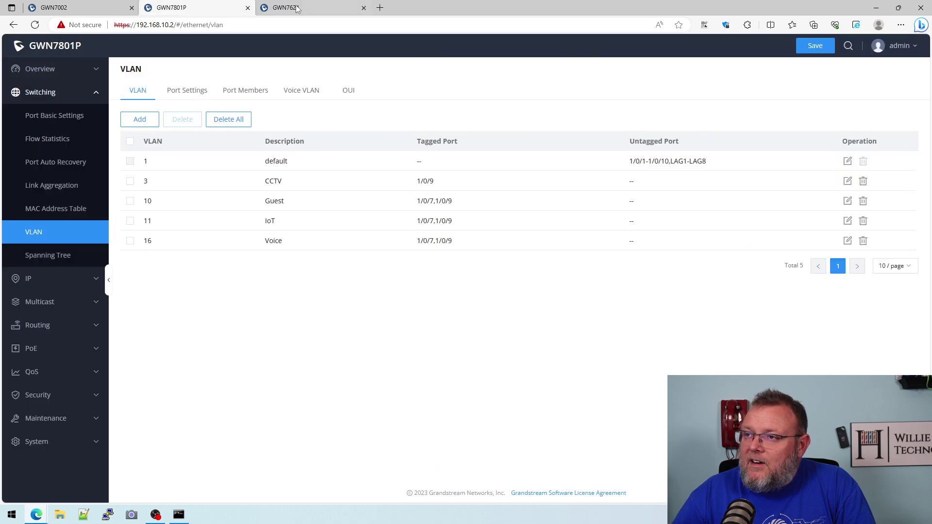
{"action": "left_click", "coordinate": [320, 8]}
{"action": "left_click", "coordinate": [144, 78]}
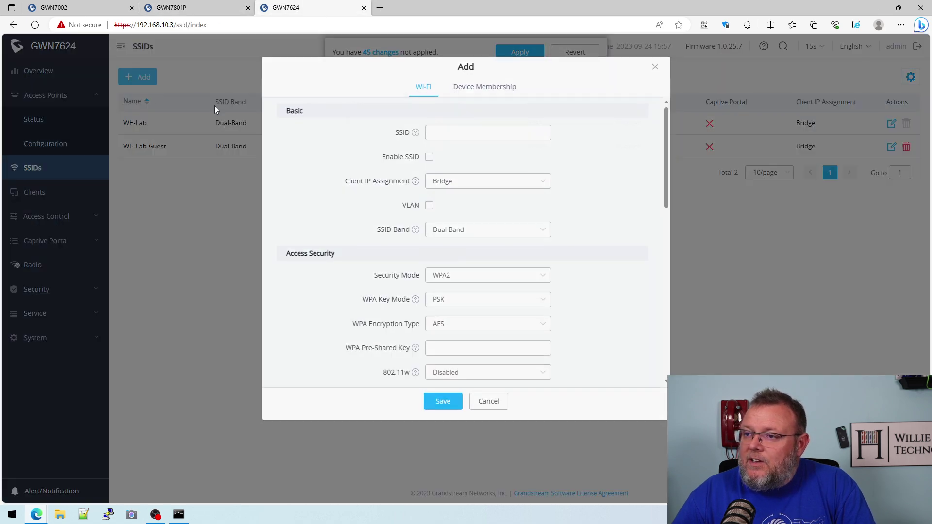
{"action": "left_click", "coordinate": [482, 133]}
{"action": "type", "text": "WH-Lab-"}
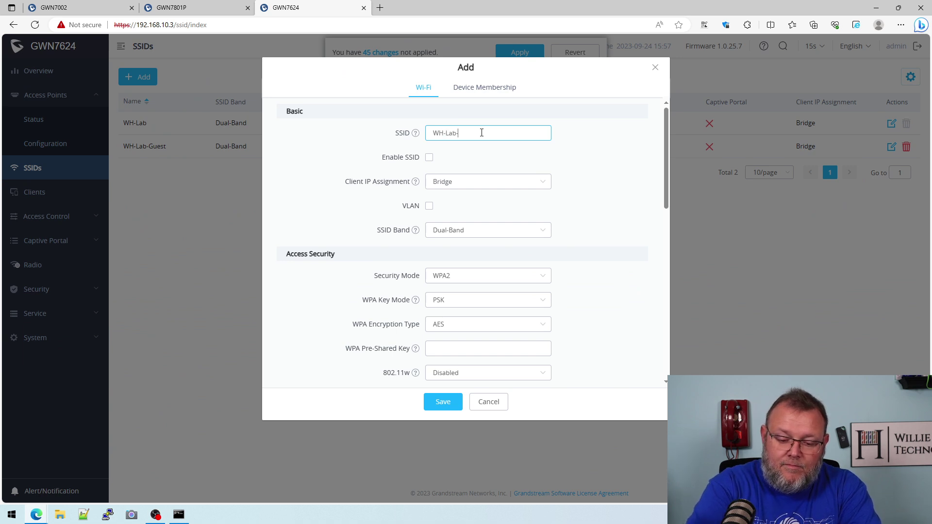
{"action": "type", "text": "IoT"}
{"action": "left_click", "coordinate": [429, 157]}
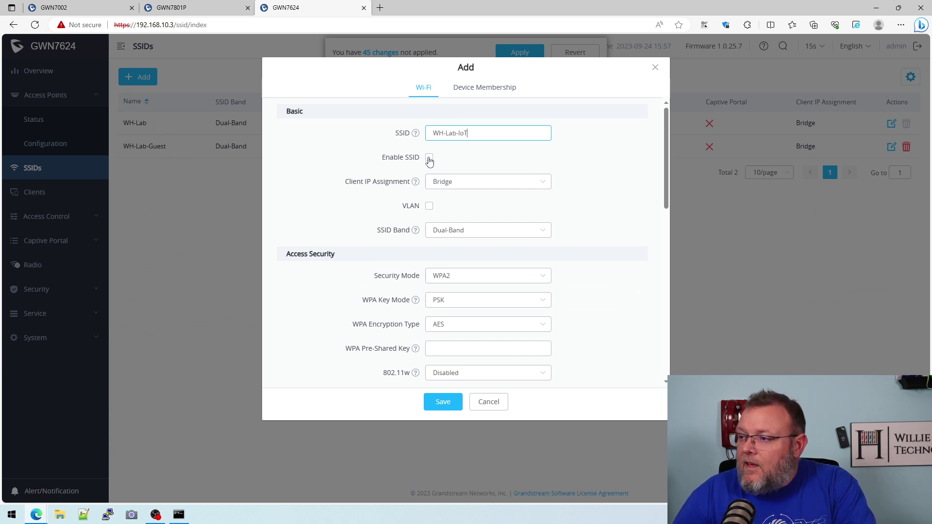
{"action": "left_click", "coordinate": [429, 206]}
{"action": "left_click", "coordinate": [493, 230]}
{"action": "type", "text": "11"}
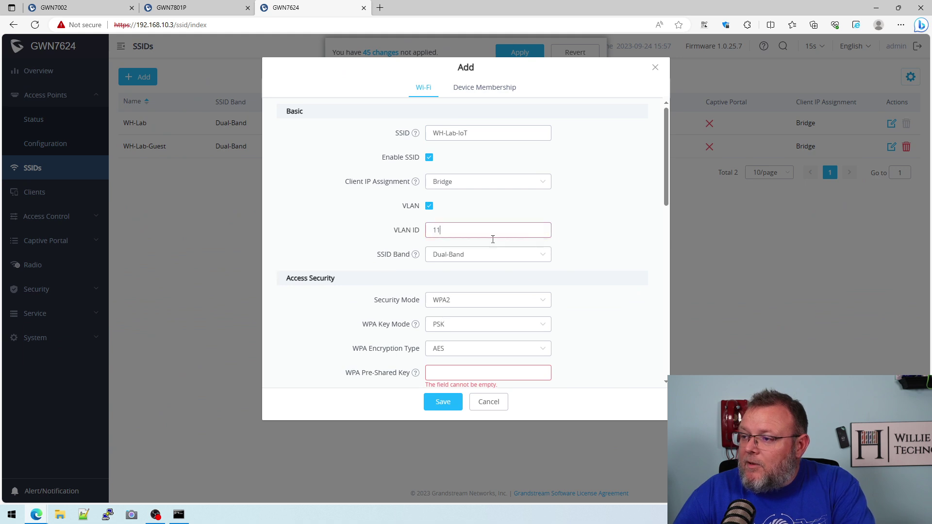
- Give WH-Lab-IoT a pre-shared key and Internet client isolation, then save it
{"action": "scroll", "coordinate": [618, 269], "scroll_direction": "down", "scroll_amount": 2}
{"action": "left_click", "coordinate": [458, 284]}
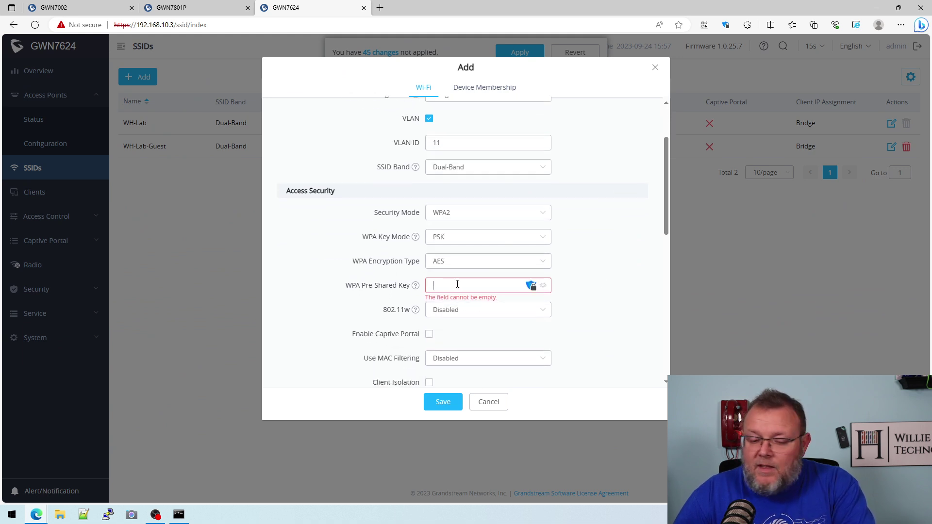
{"action": "type", "text": "********"}
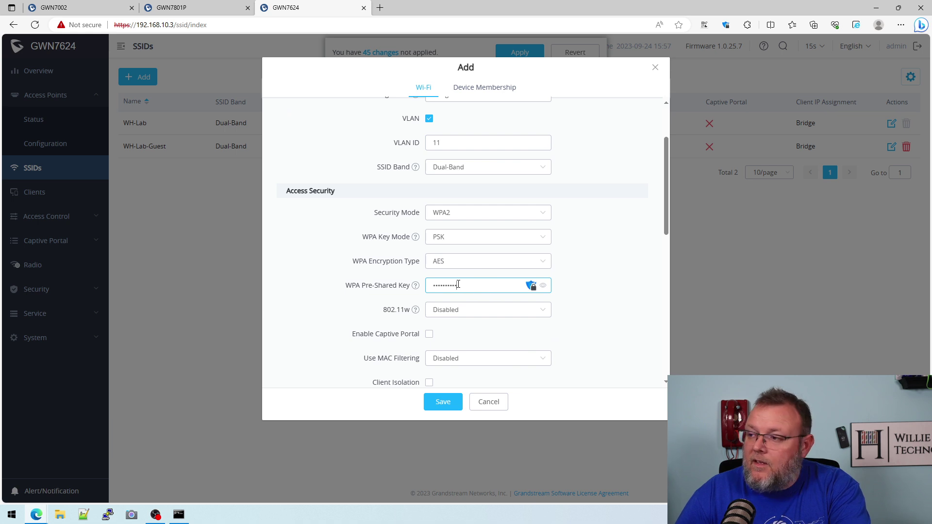
{"action": "scroll", "coordinate": [510, 301], "scroll_direction": "down", "scroll_amount": 2}
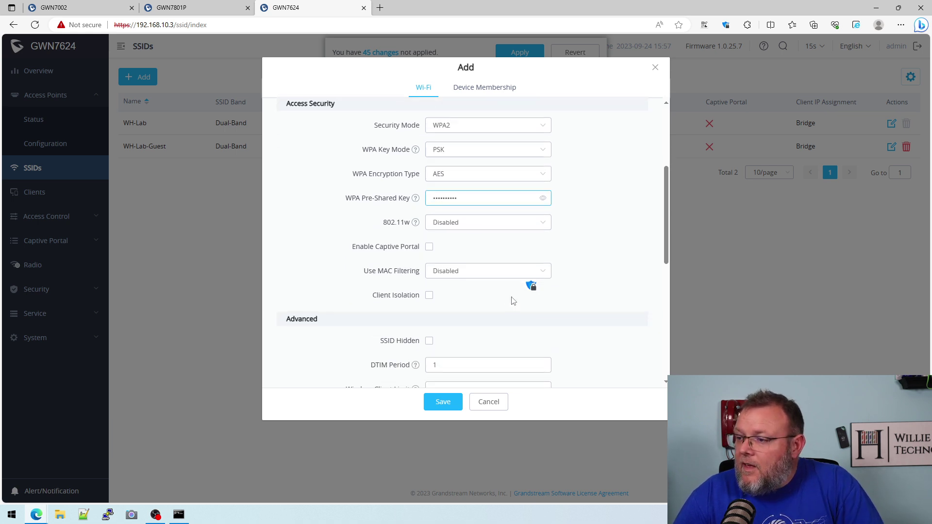
{"action": "left_click", "coordinate": [429, 296]}
{"action": "left_click", "coordinate": [493, 323]}
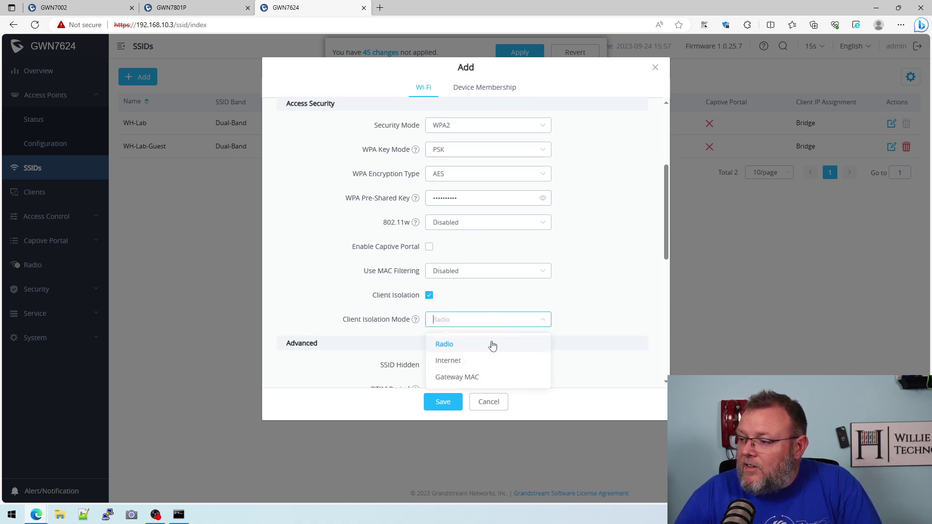
{"action": "left_click", "coordinate": [470, 362]}
{"action": "scroll", "coordinate": [602, 294], "scroll_direction": "down", "scroll_amount": 6}
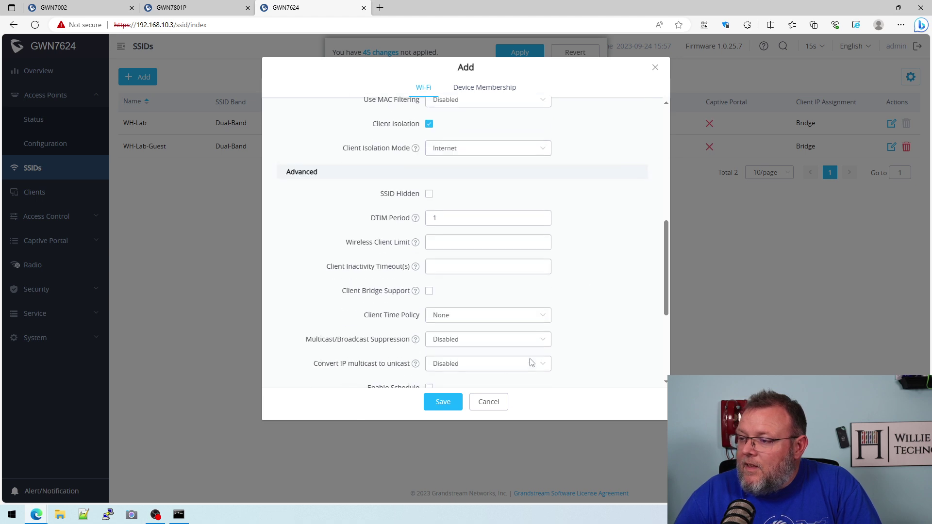
{"action": "left_click", "coordinate": [442, 401]}
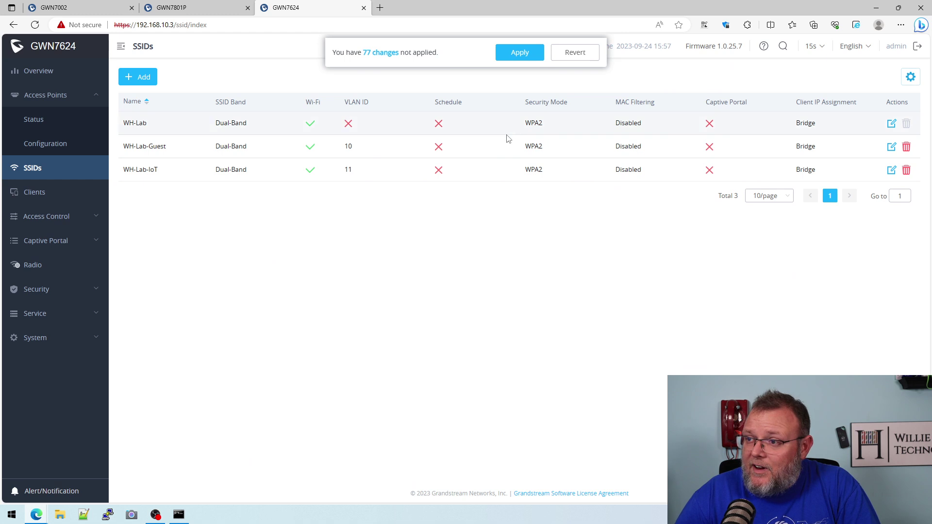
- Add an enabled SSID named WH-Lab-Voice tagged with VLAN 16
{"action": "left_click", "coordinate": [141, 77]}
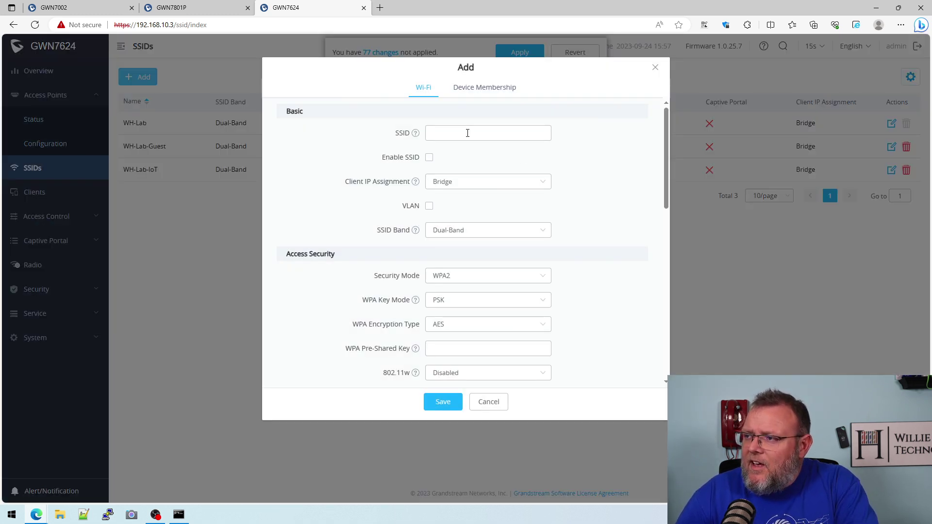
{"action": "left_click", "coordinate": [483, 93]}
{"action": "left_click", "coordinate": [426, 93]}
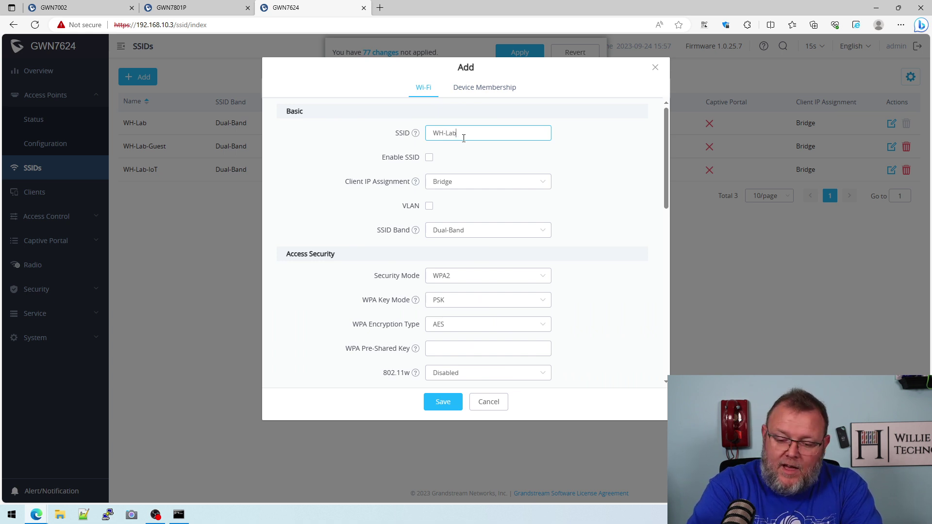
{"action": "left_click", "coordinate": [194, 8]}
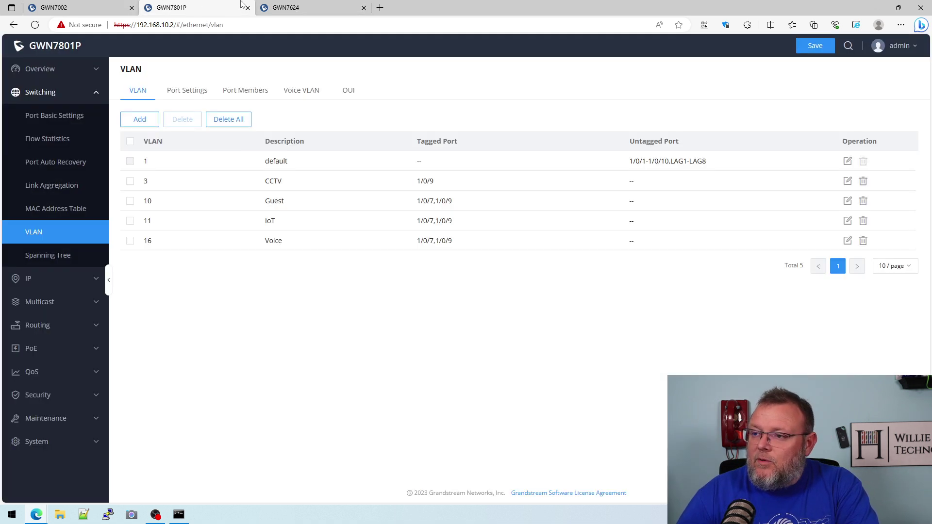
{"action": "left_click", "coordinate": [298, 8]}
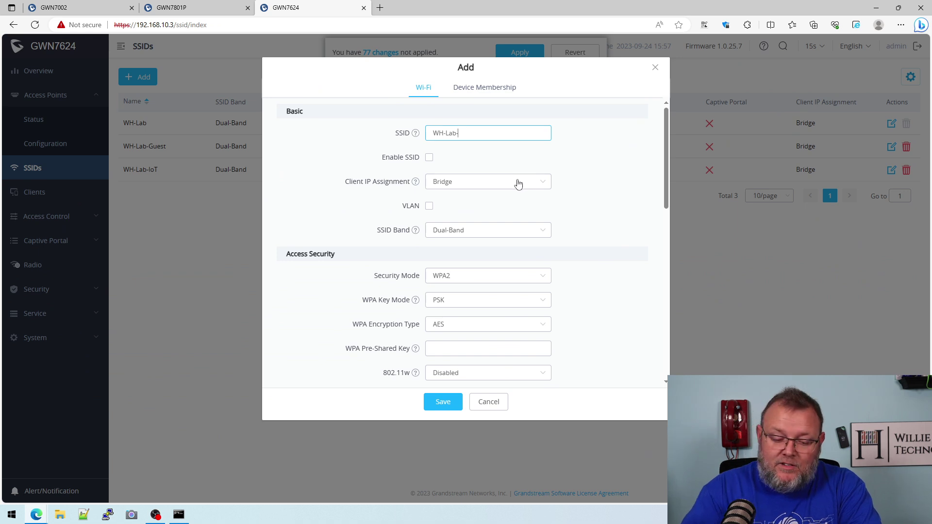
{"action": "type", "text": "Voice"}
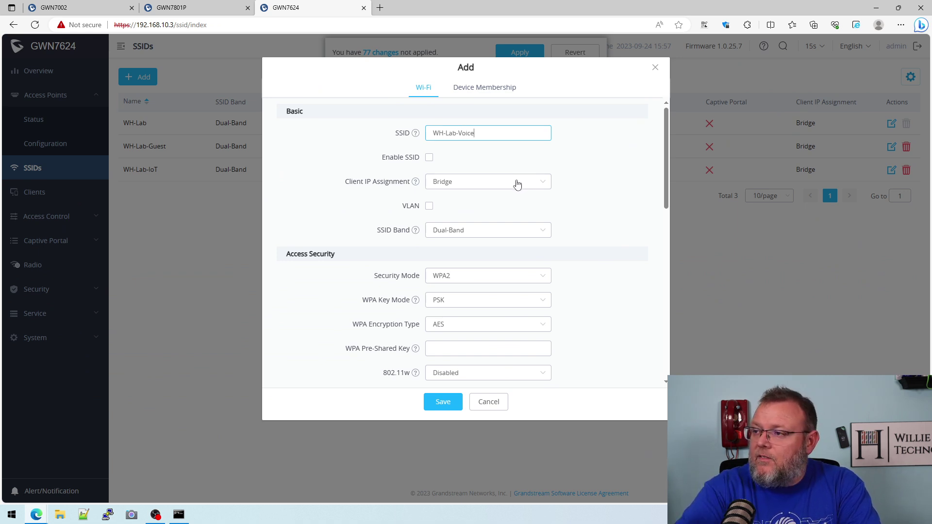
{"action": "left_click", "coordinate": [429, 157]}
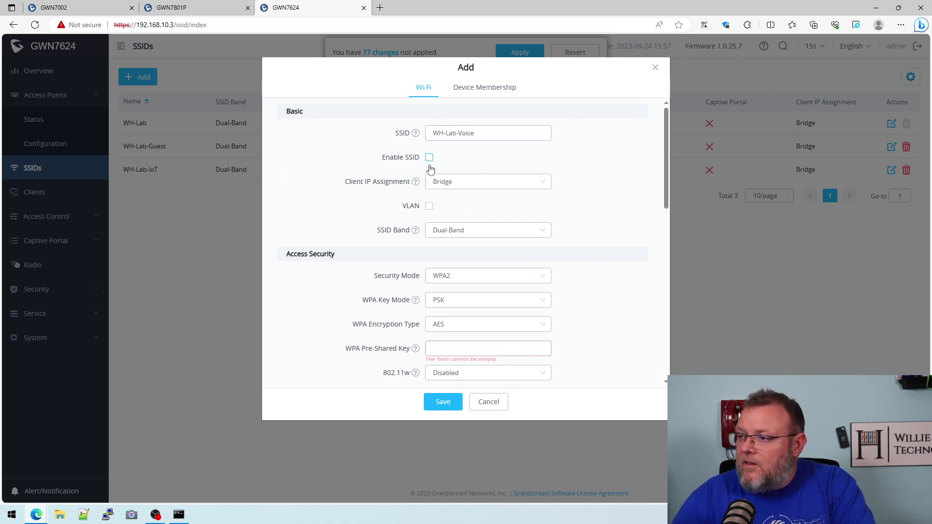
{"action": "left_click", "coordinate": [430, 206]}
{"action": "left_click", "coordinate": [443, 230]}
{"action": "type", "text": "1"}
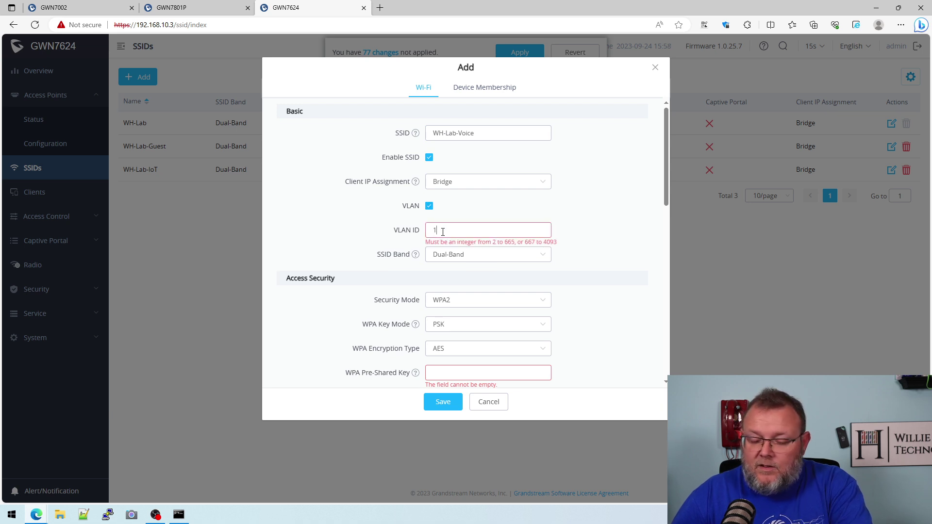
{"action": "type", "text": "6"}
- Enter the WPA2 pre-shared key, enable Voice Enterprise and save WH-Lab-Voice
{"action": "scroll", "coordinate": [486, 272], "scroll_direction": "down", "scroll_amount": 3}
{"action": "left_click", "coordinate": [480, 284]}
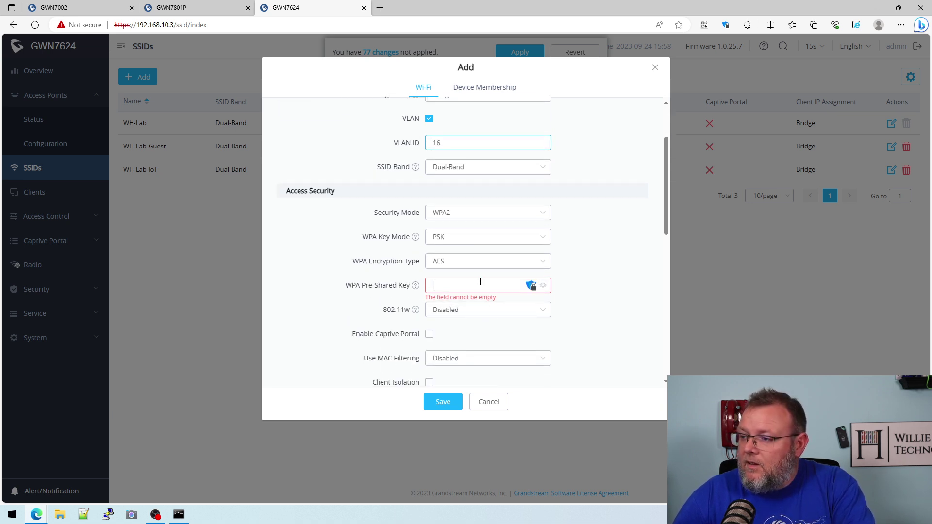
{"action": "type", "text": "password"}
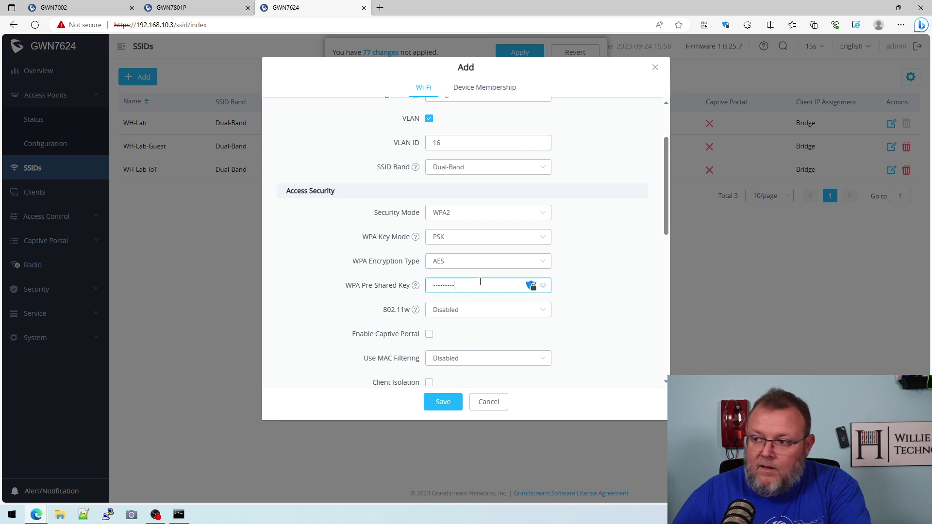
{"action": "key", "text": "BackSpace"}
{"action": "key", "text": "BackSpace"}
{"action": "key", "text": "BackSpace"}
{"action": "key", "text": "BackSpace"}
{"action": "key", "text": "BackSpace"}
{"action": "key", "text": "BackSpace"}
{"action": "key", "text": "BackSpace"}
{"action": "key", "text": "BackSpace"}
{"action": "key", "text": "BackSpace"}
{"action": "key", "text": "BackSpace"}
{"action": "key", "text": "BackSpace"}
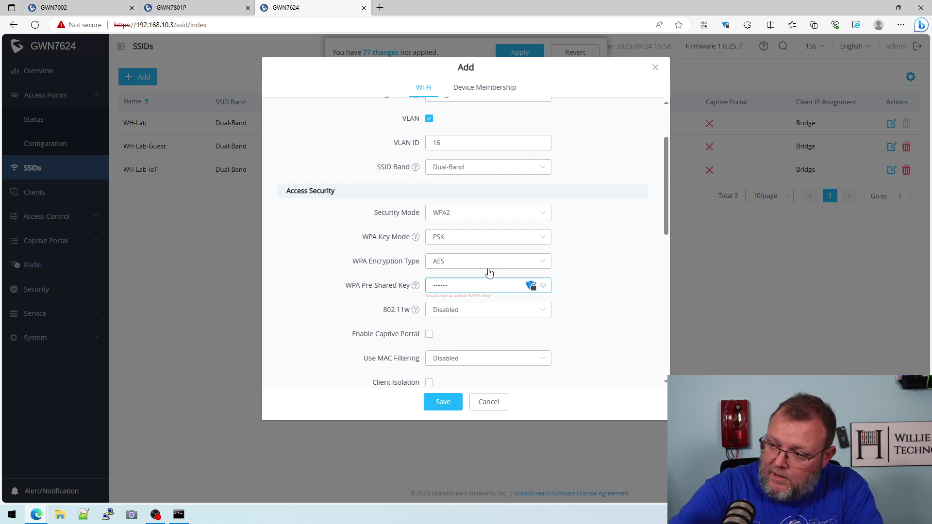
{"action": "type", "text": "passwor"}
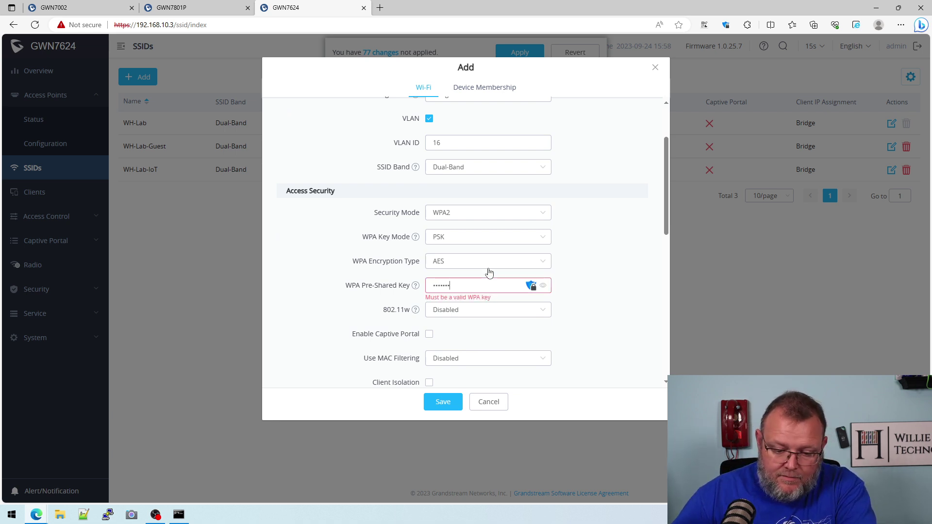
{"action": "type", "text": "d"}
{"action": "scroll", "coordinate": [550, 233], "scroll_direction": "down", "scroll_amount": 2}
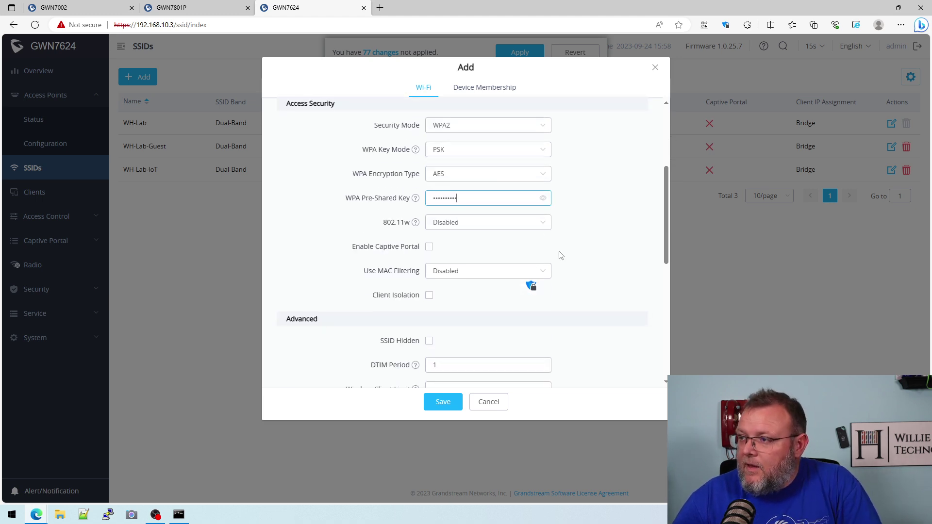
{"action": "scroll", "coordinate": [554, 262], "scroll_direction": "up", "scroll_amount": 4}
{"action": "scroll", "coordinate": [545, 276], "scroll_direction": "down", "scroll_amount": 4}
{"action": "scroll", "coordinate": [544, 275], "scroll_direction": "up", "scroll_amount": 3}
{"action": "scroll", "coordinate": [545, 277], "scroll_direction": "down", "scroll_amount": 8}
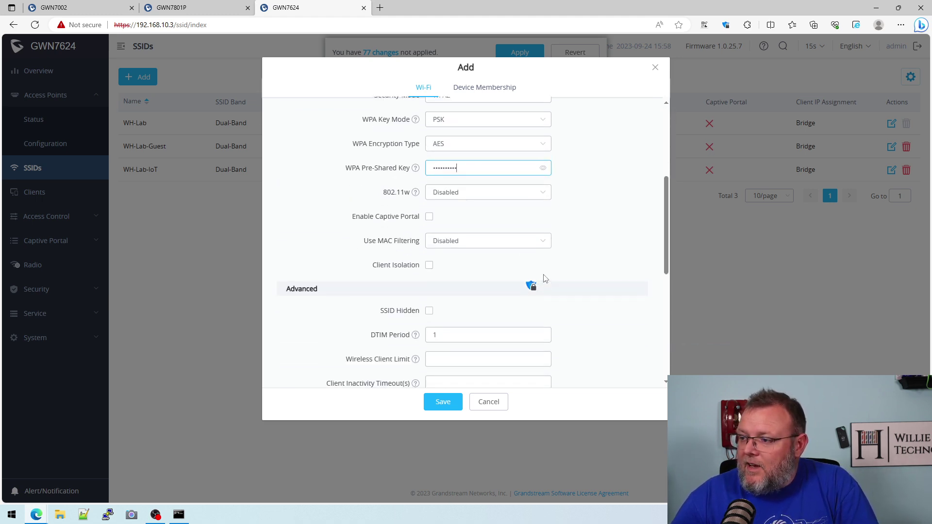
{"action": "scroll", "coordinate": [543, 278], "scroll_direction": "down", "scroll_amount": 3}
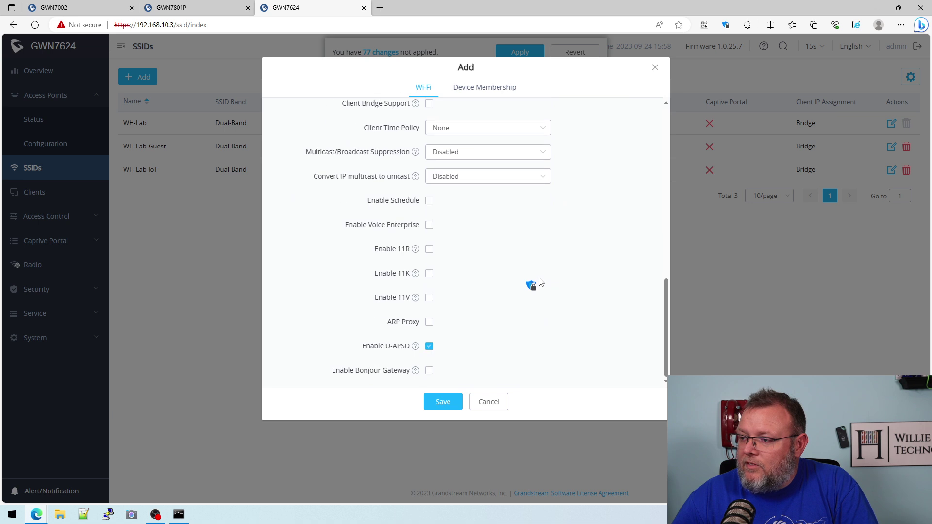
{"action": "left_click", "coordinate": [429, 225]}
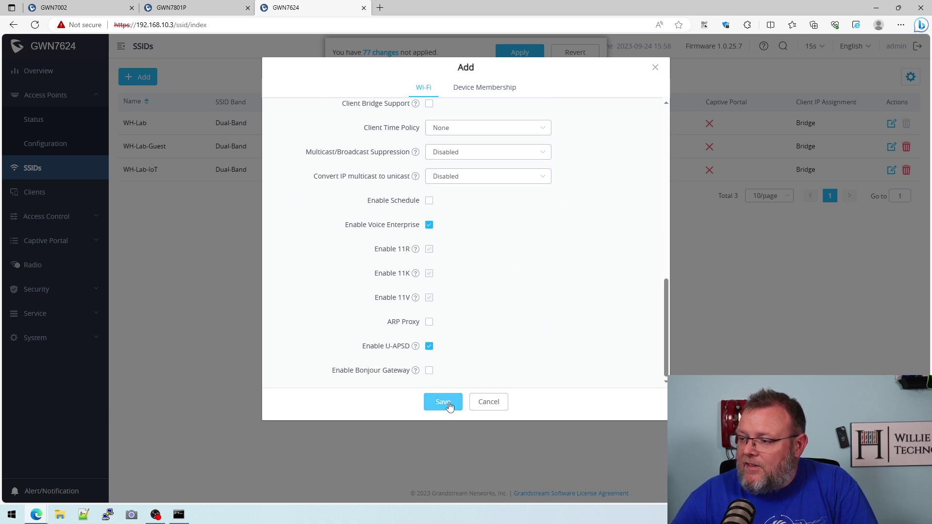
{"action": "mouse_move", "coordinate": [416, 347]}
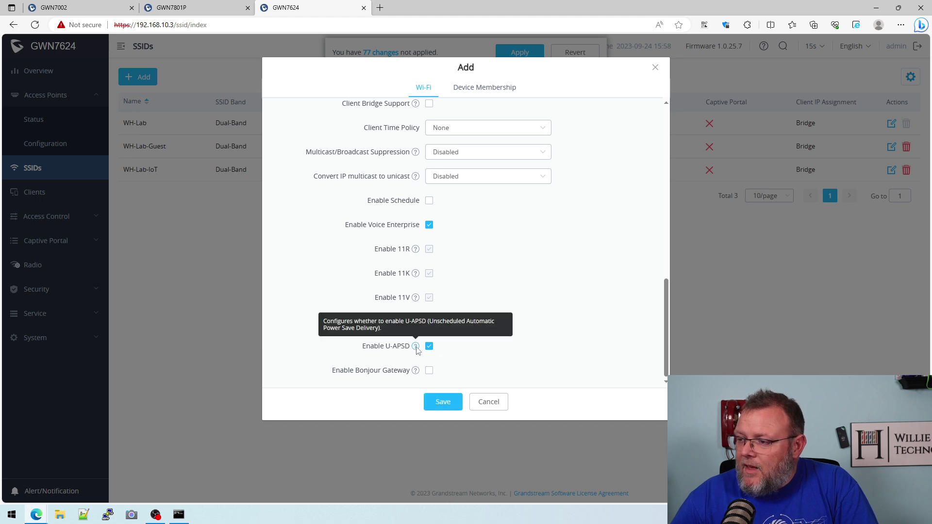
{"action": "left_click", "coordinate": [444, 402]}
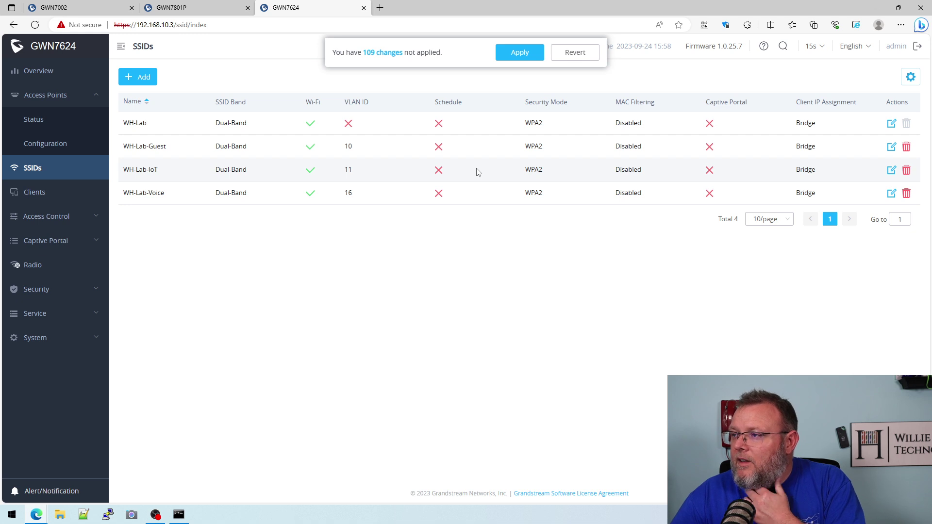
- Add SoHo-AP as a member device of WH-Lab-Voice and save
{"action": "left_click", "coordinate": [891, 194]}
{"action": "left_click", "coordinate": [483, 90]}
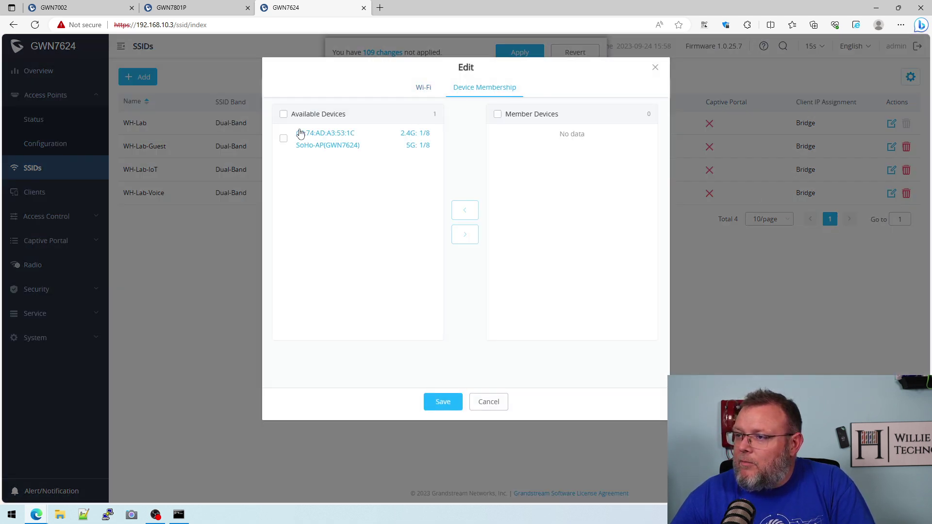
{"action": "left_click", "coordinate": [283, 138]}
{"action": "left_click", "coordinate": [465, 234]}
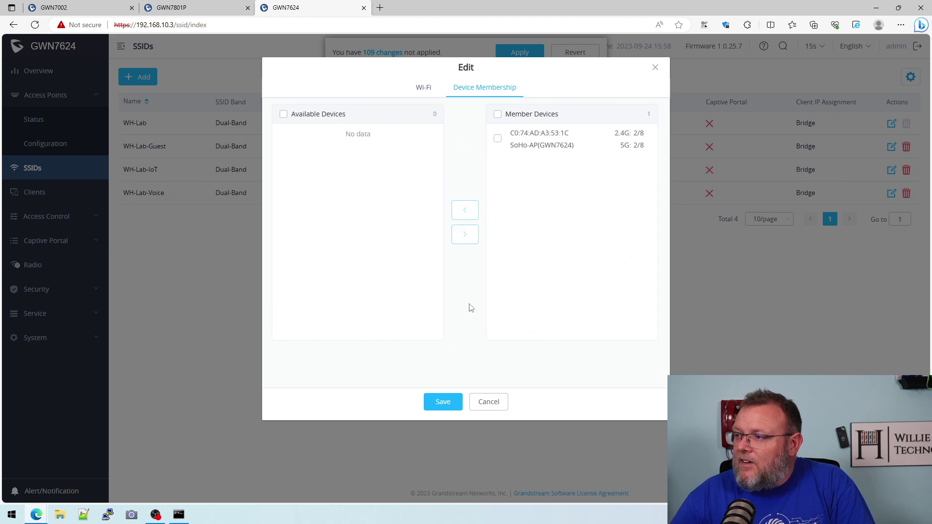
{"action": "left_click", "coordinate": [443, 401]}
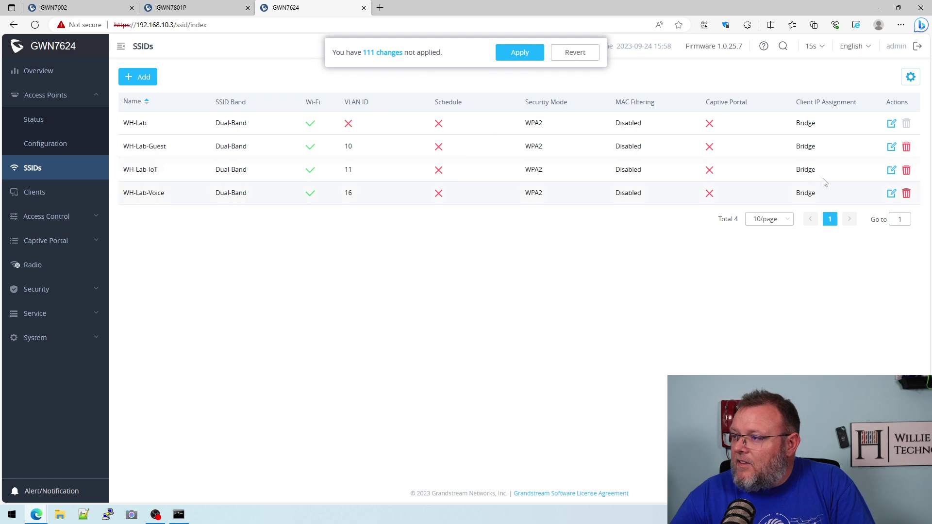
- Add SoHo-AP as a member device of WH-Lab-IoT and save
{"action": "left_click", "coordinate": [892, 170]}
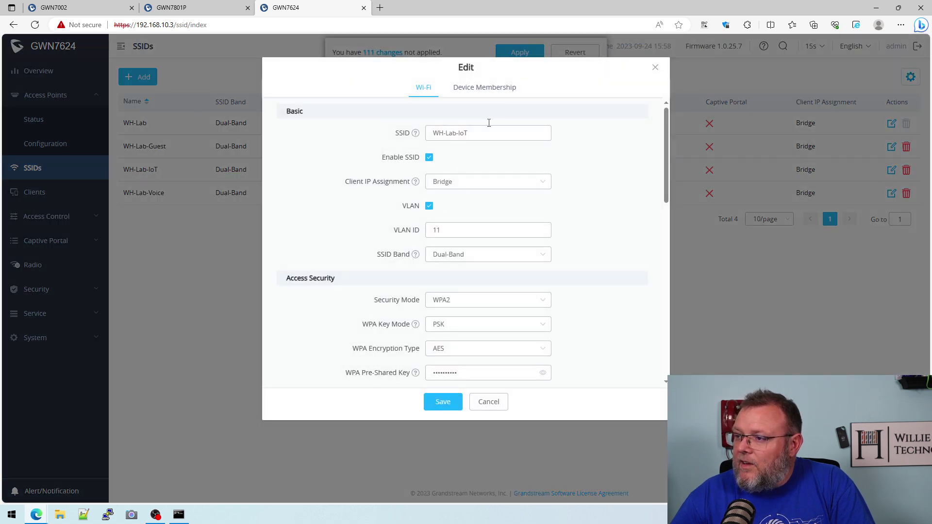
{"action": "left_click", "coordinate": [500, 88]}
{"action": "left_click", "coordinate": [283, 139]}
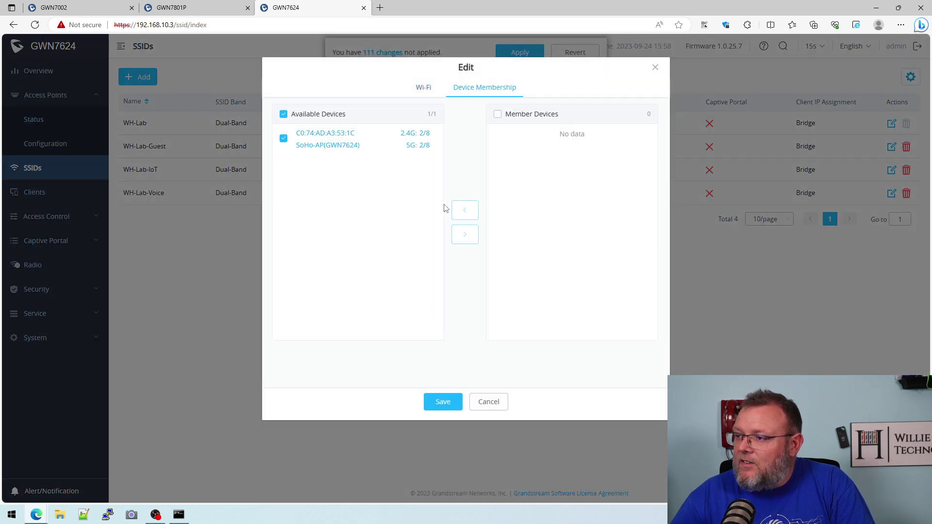
{"action": "left_click", "coordinate": [465, 235]}
{"action": "left_click", "coordinate": [439, 402]}
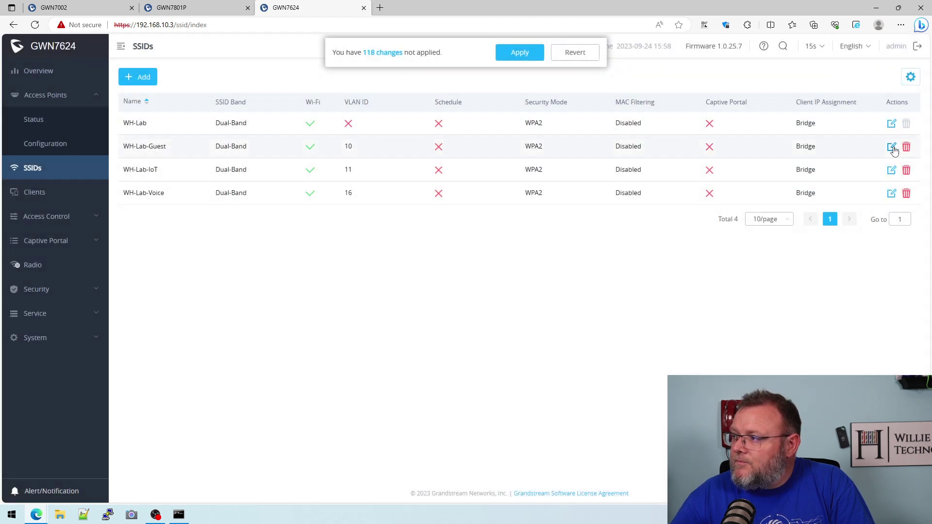
{"action": "left_click", "coordinate": [892, 147]}
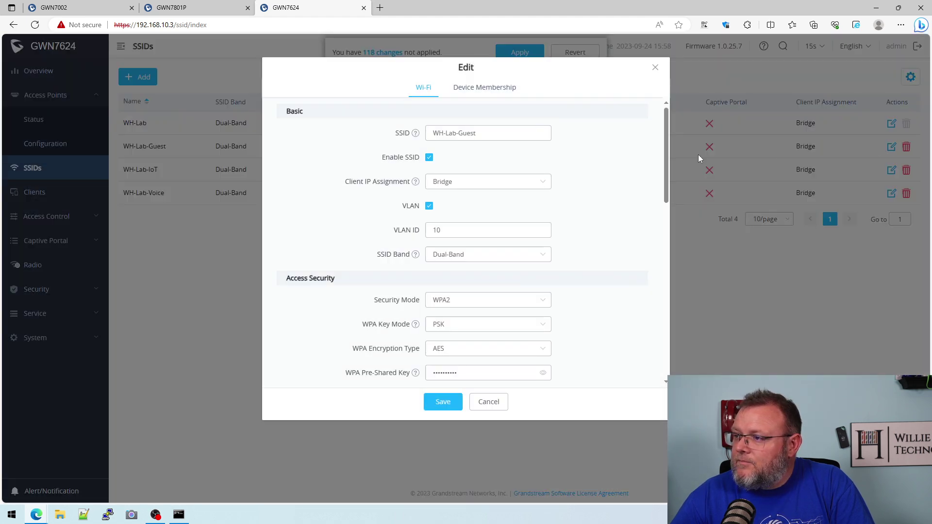
{"action": "left_click", "coordinate": [495, 88]}
{"action": "left_click", "coordinate": [284, 140]}
{"action": "left_click", "coordinate": [465, 234]}
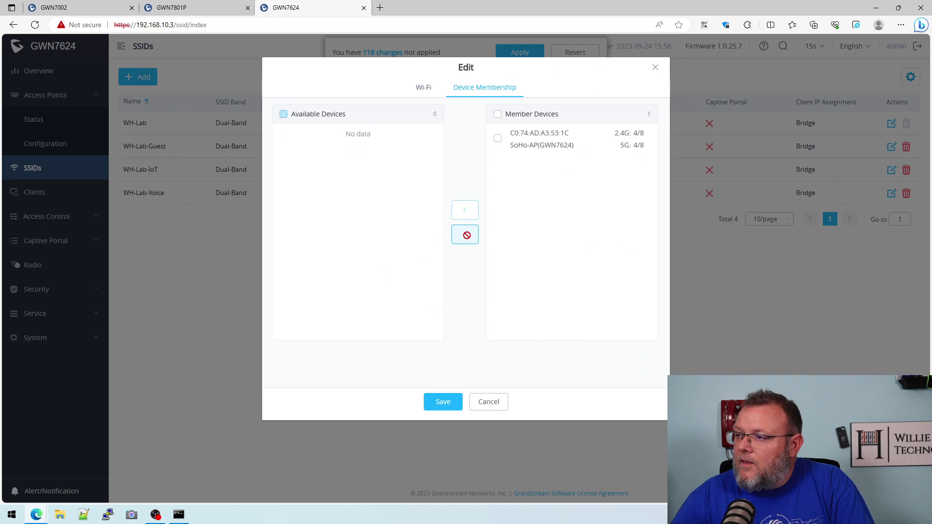
{"action": "left_click", "coordinate": [440, 406]}
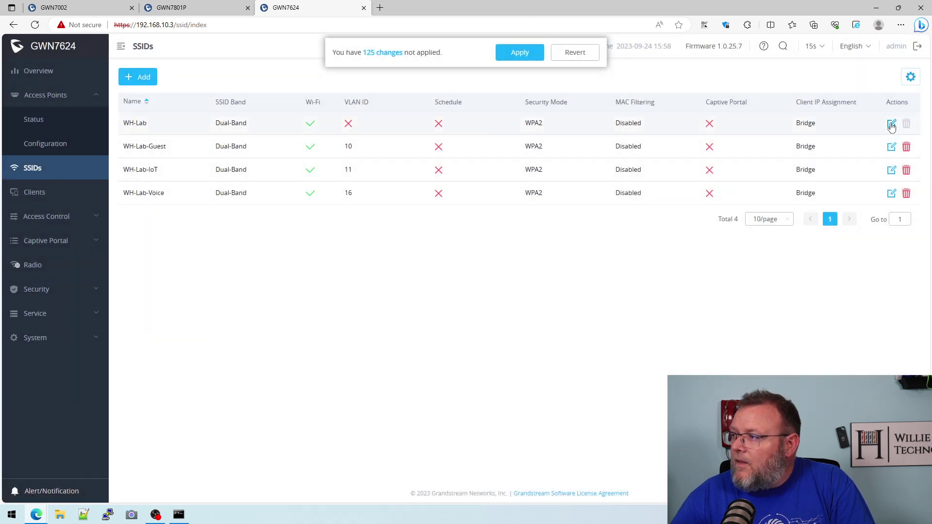
{"action": "left_click", "coordinate": [891, 124]}
{"action": "left_click", "coordinate": [505, 88]}
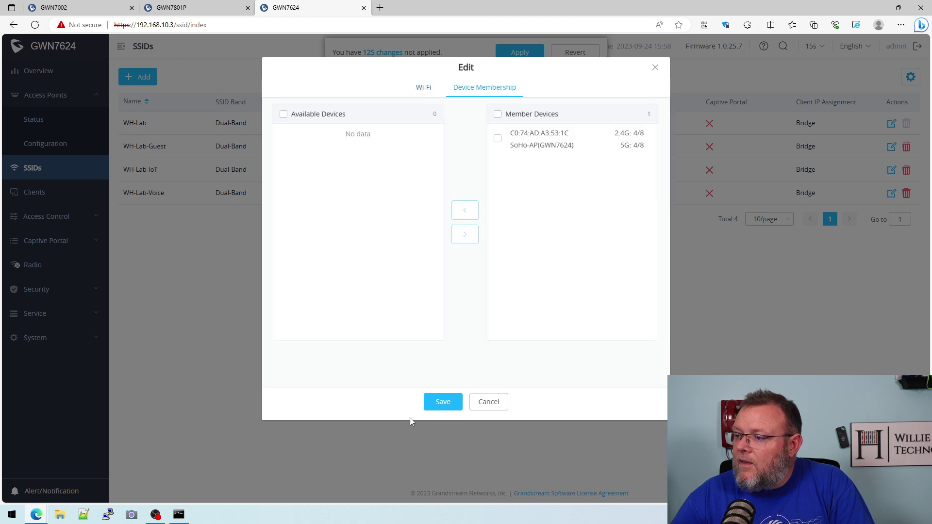
{"action": "left_click", "coordinate": [439, 405]}
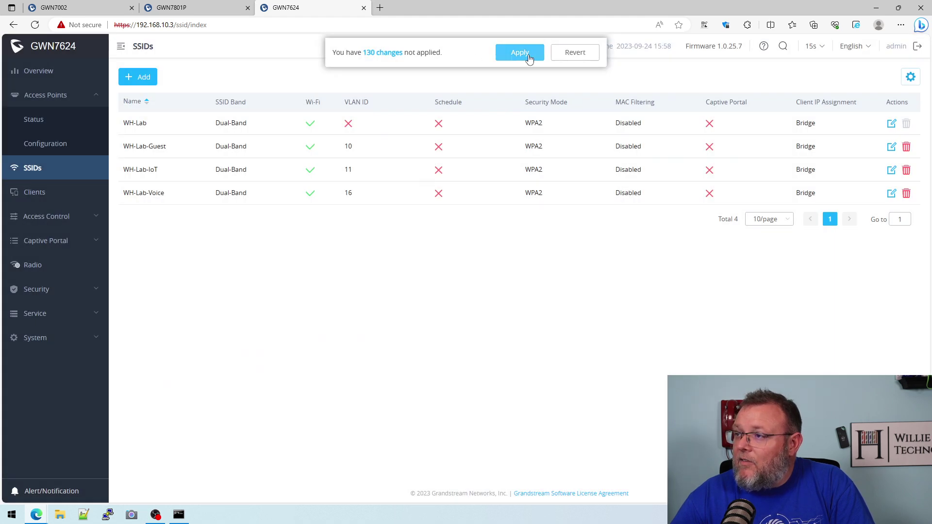
- Apply all 130 pending changes from the banner
{"action": "left_click", "coordinate": [528, 54]}
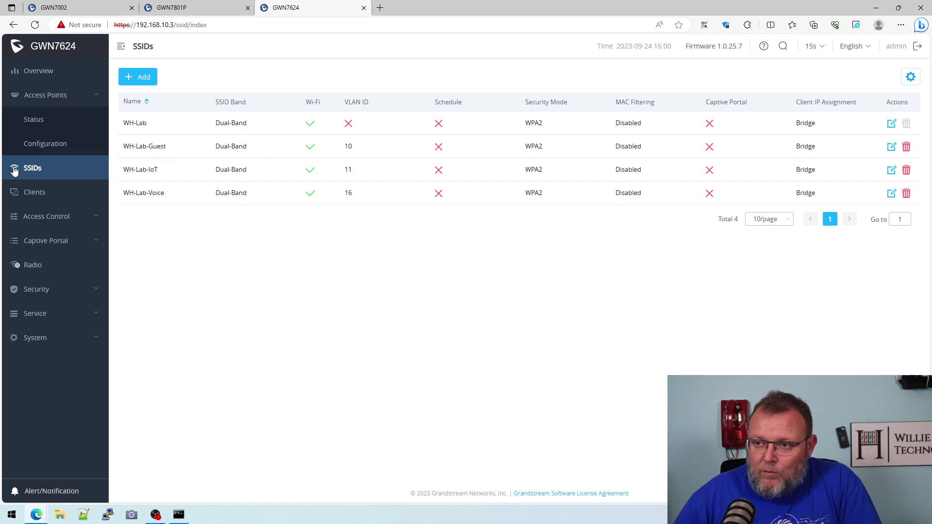
- Go to the Bandwidth Rules page under Access Control
{"action": "left_click", "coordinate": [43, 194]}
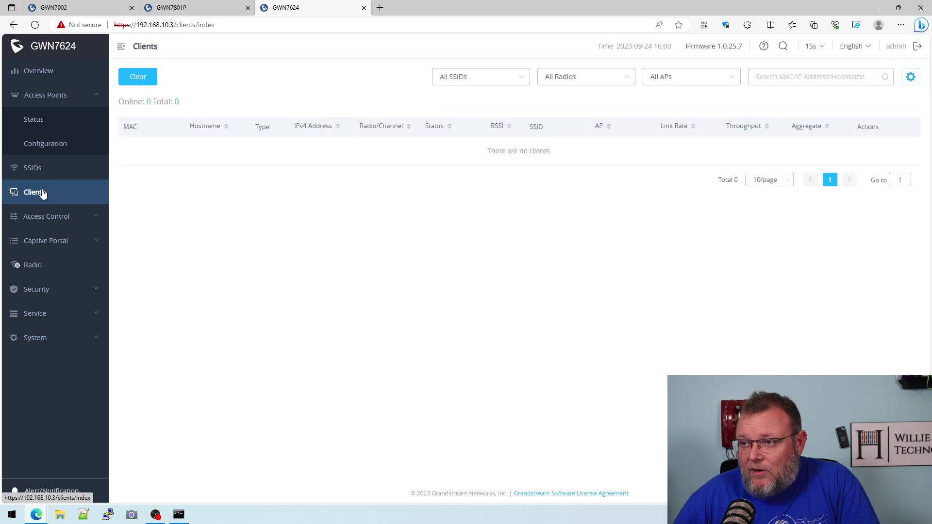
{"action": "left_click", "coordinate": [65, 216]}
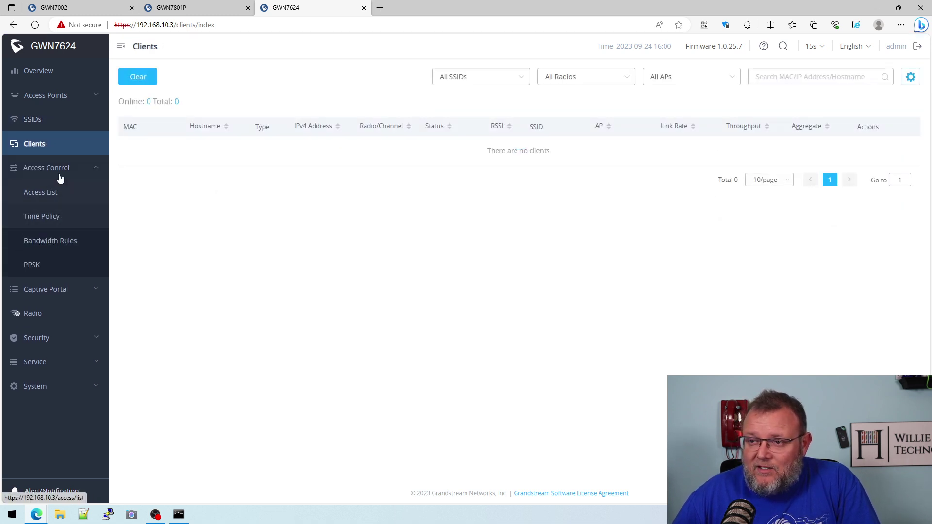
{"action": "left_click", "coordinate": [42, 193]}
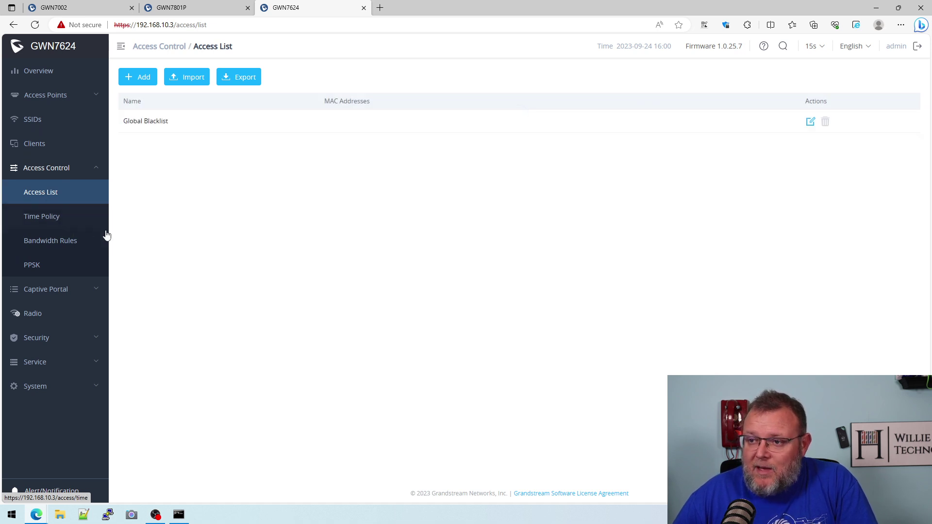
{"action": "left_click", "coordinate": [69, 244]}
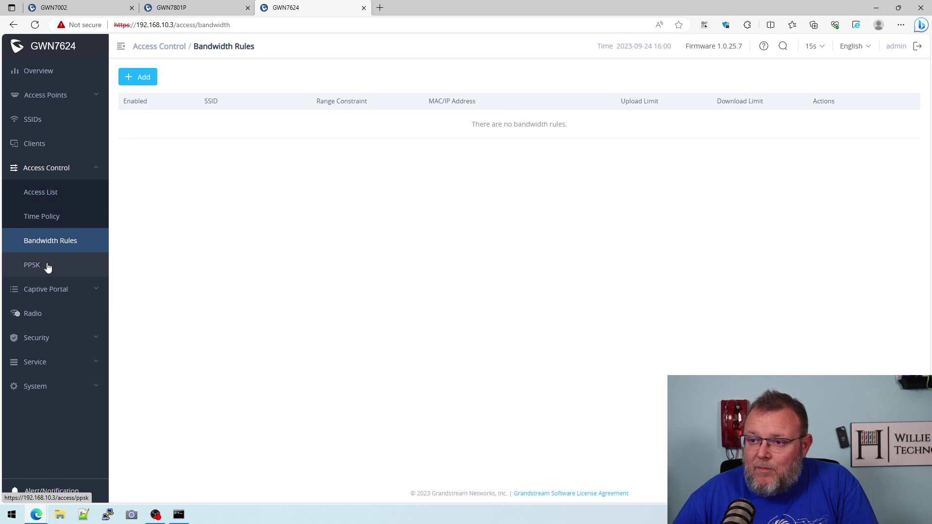
- Add a new enabled bandwidth rule on WH-Lab-Guest with a Per-Client range constraint
{"action": "left_click", "coordinate": [146, 78]}
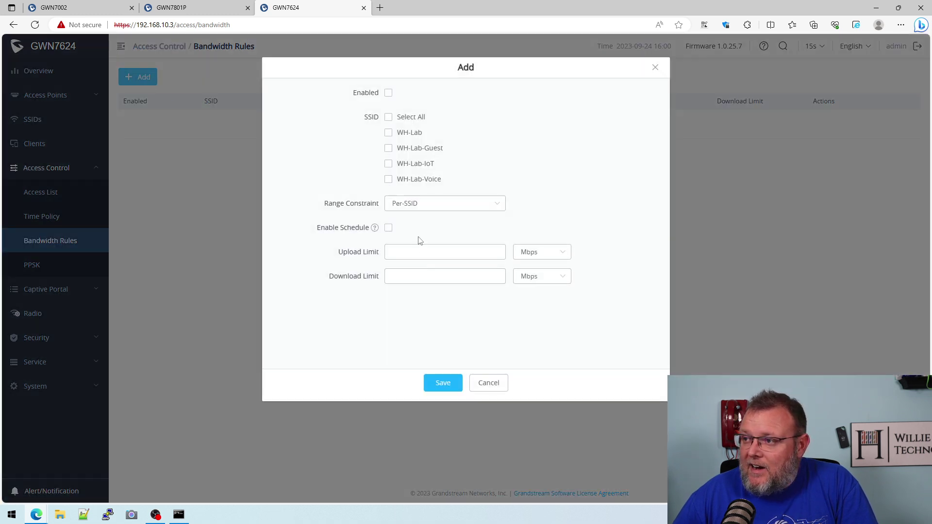
{"action": "left_click", "coordinate": [389, 149]}
{"action": "left_click", "coordinate": [388, 93]}
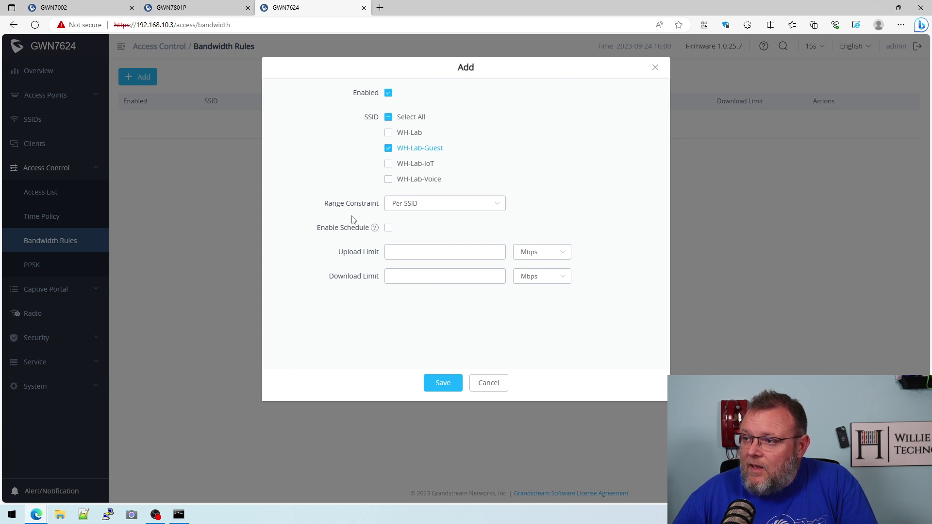
{"action": "left_click", "coordinate": [424, 209]}
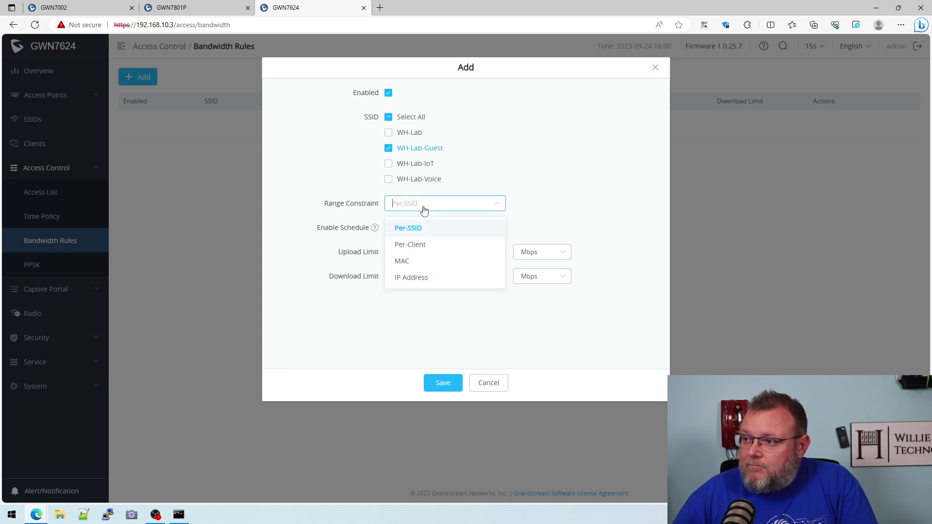
{"action": "left_click", "coordinate": [432, 254]}
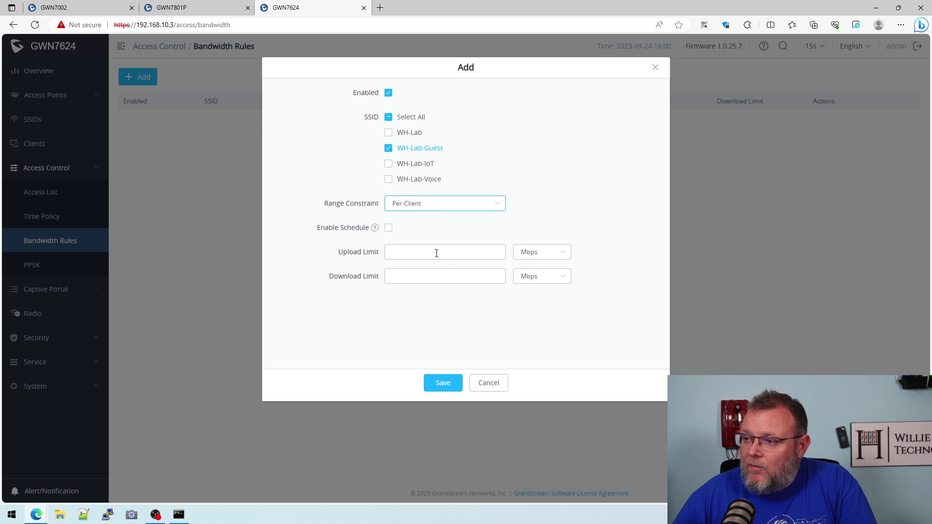
- Limit upload to 3 Mbps and download to 6 Mbps, then save the rule
{"action": "left_click", "coordinate": [529, 254]}
{"action": "left_click", "coordinate": [536, 281]}
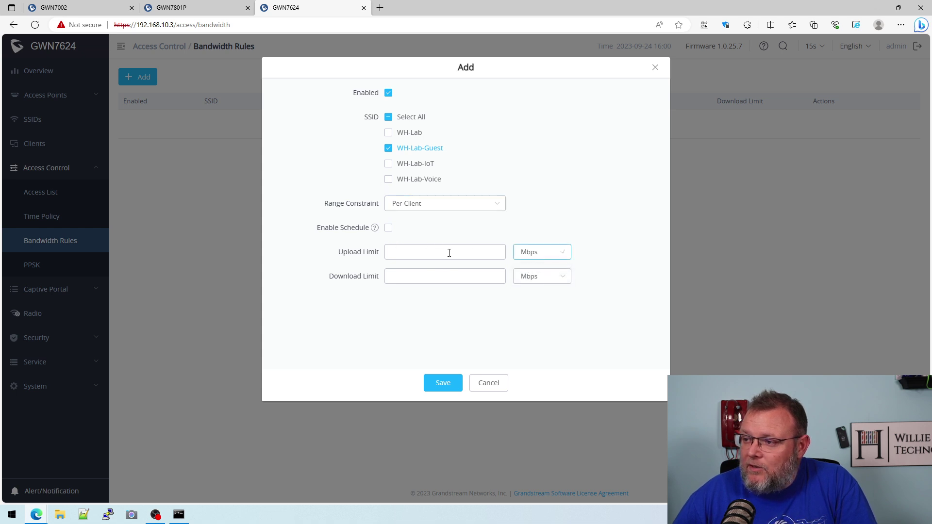
{"action": "left_click", "coordinate": [447, 252]}
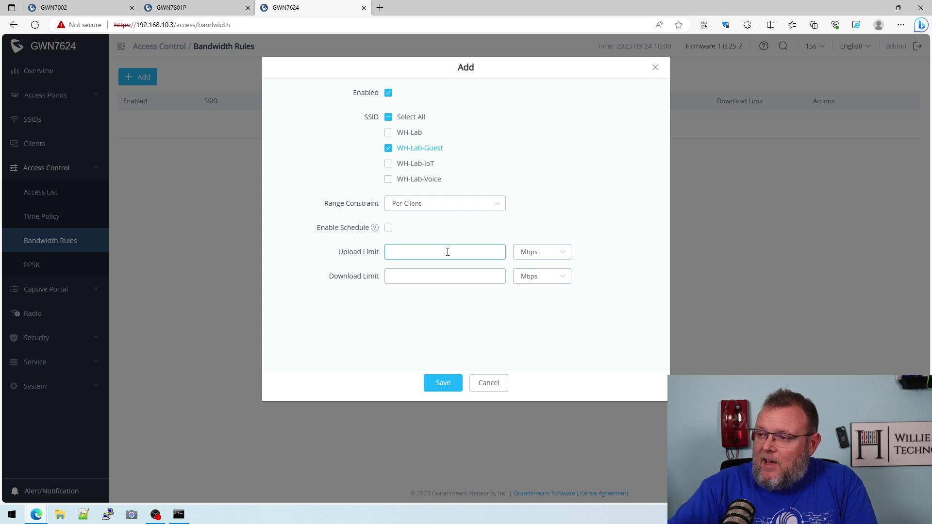
{"action": "type", "text": "3"}
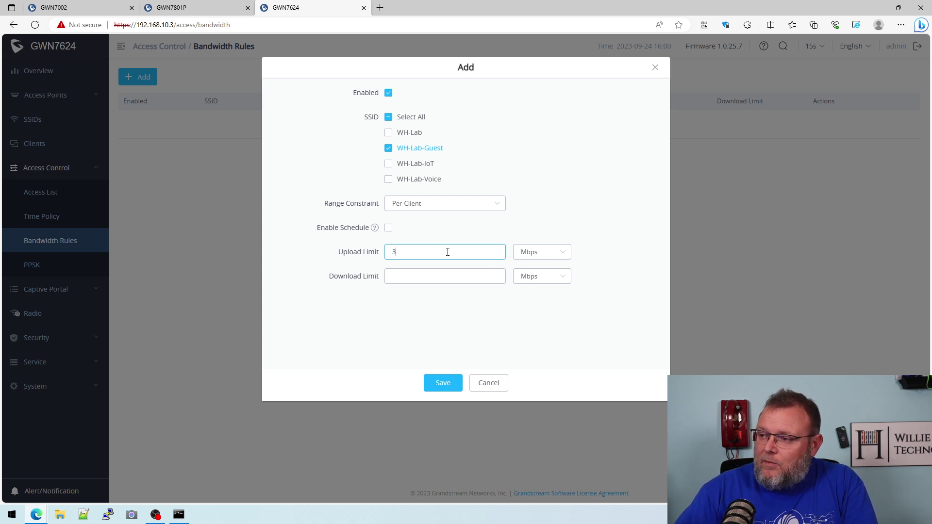
{"action": "left_click", "coordinate": [427, 279]}
{"action": "type", "text": "6"}
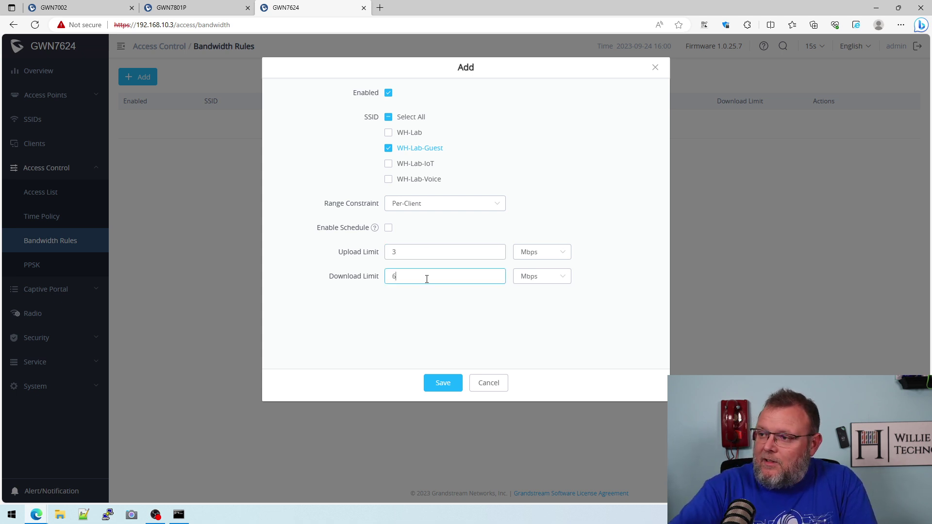
{"action": "left_click", "coordinate": [442, 383]}
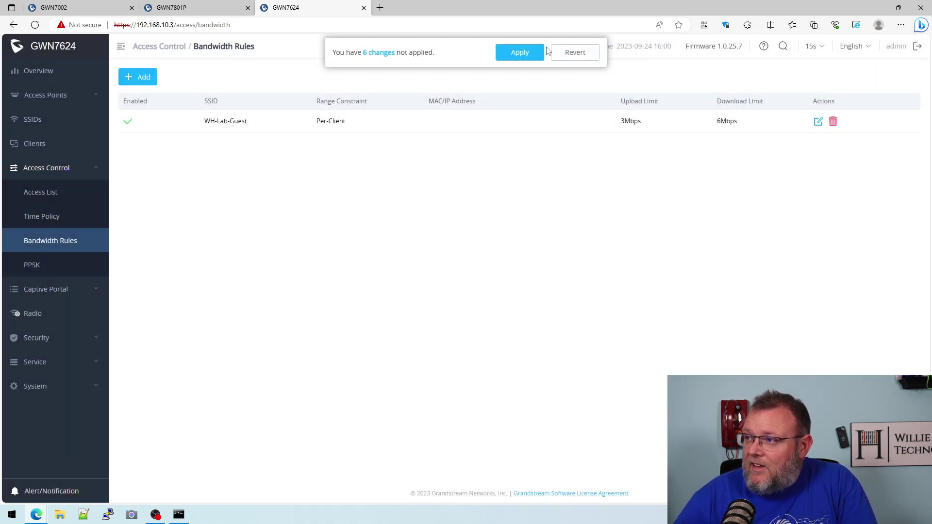
- Apply the 6 pending changes and view the Clients page, which shows 0 clients
{"action": "left_click", "coordinate": [521, 53]}
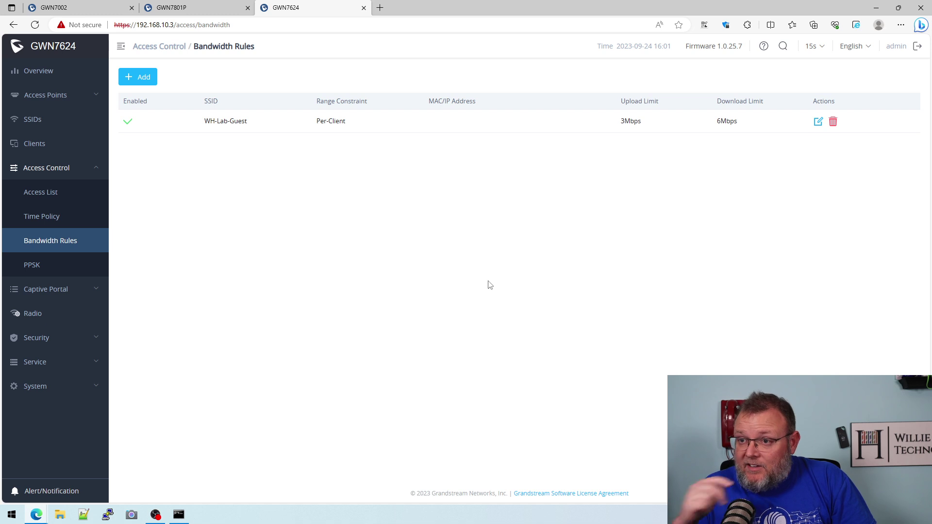
{"action": "left_click", "coordinate": [34, 147]}
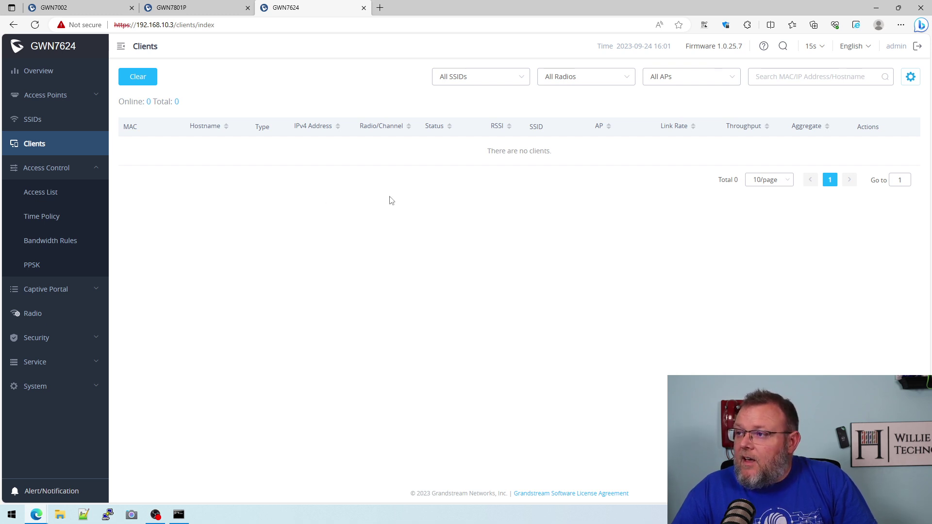
- Reload the Clients page and filter it to WH-Lab-Guest, revealing the online Pixel-6
{"action": "left_click", "coordinate": [34, 25]}
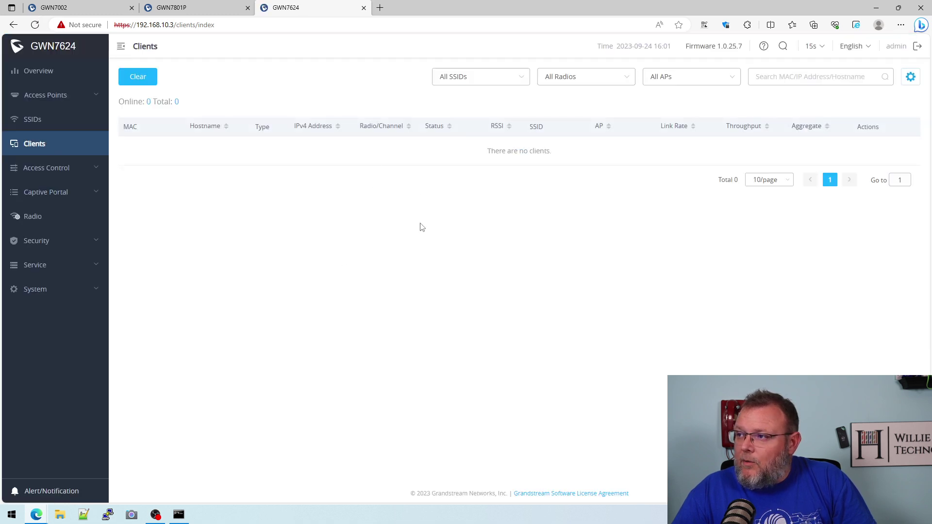
{"action": "left_click", "coordinate": [492, 84]}
{"action": "left_click", "coordinate": [472, 137]}
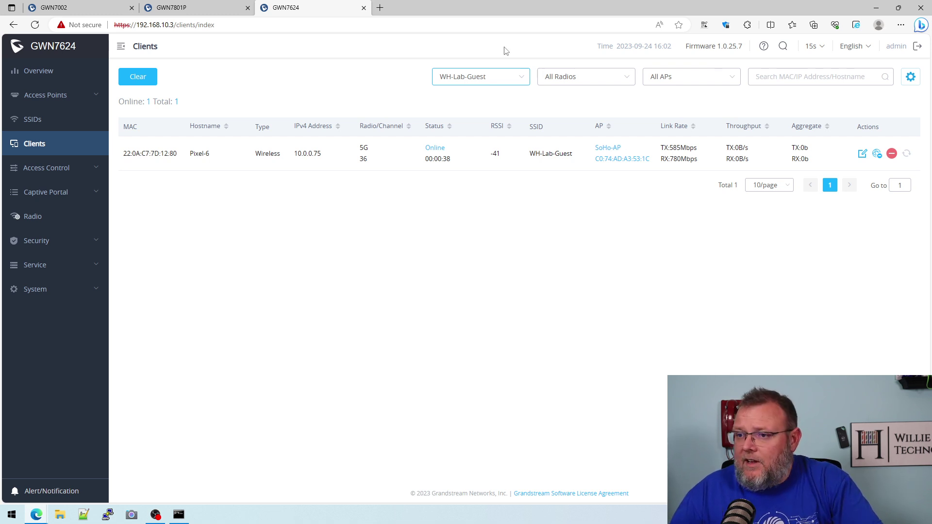
- Expand the access control and captive portal sections, then view the GWN7002's Device Info
{"action": "left_click", "coordinate": [58, 172]}
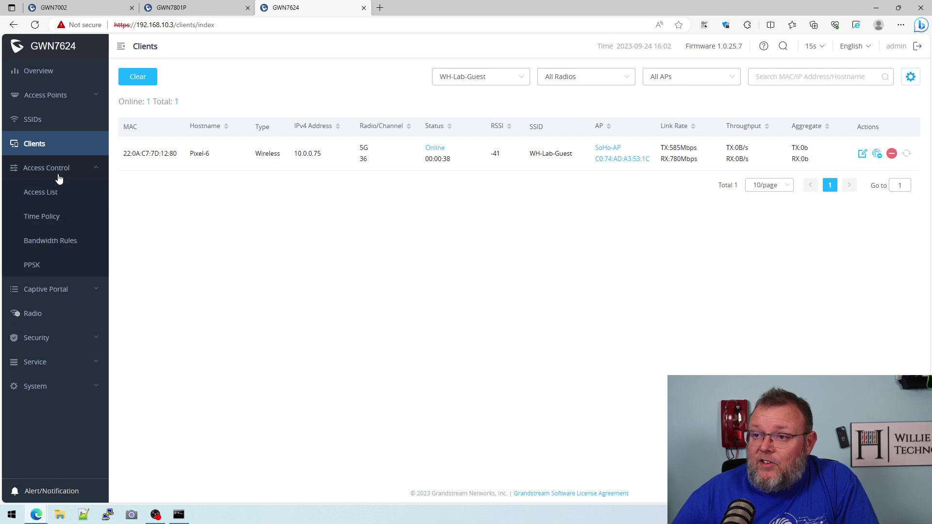
{"action": "left_click", "coordinate": [59, 298]}
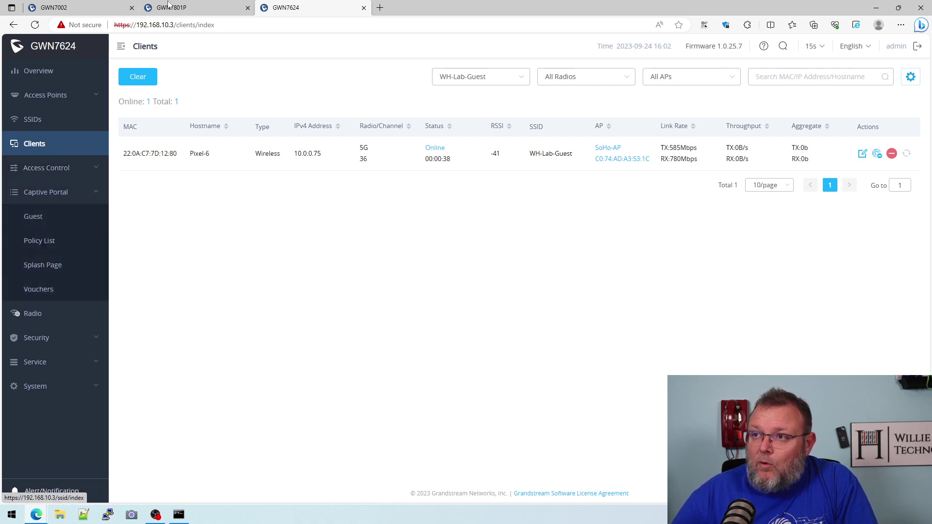
{"action": "left_click", "coordinate": [77, 10]}
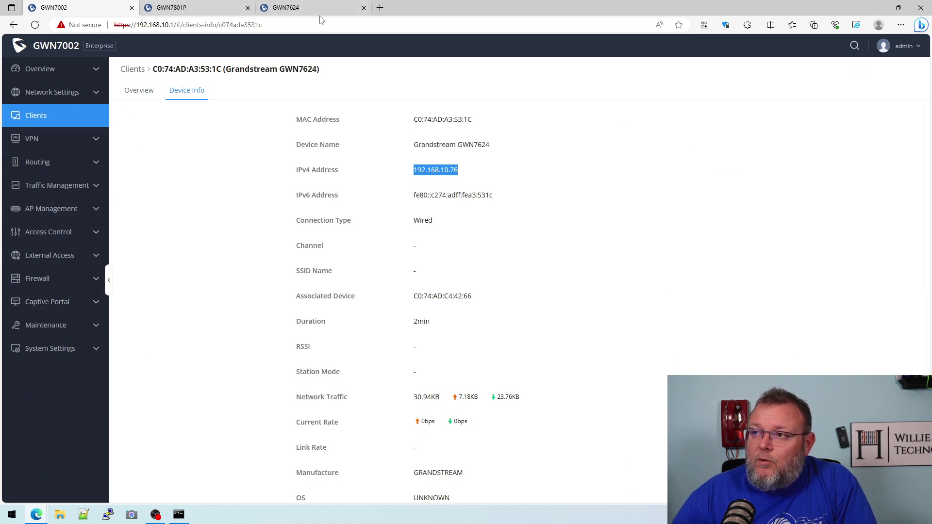
{"action": "left_click", "coordinate": [306, 10]}
{"action": "left_click", "coordinate": [82, 9]}
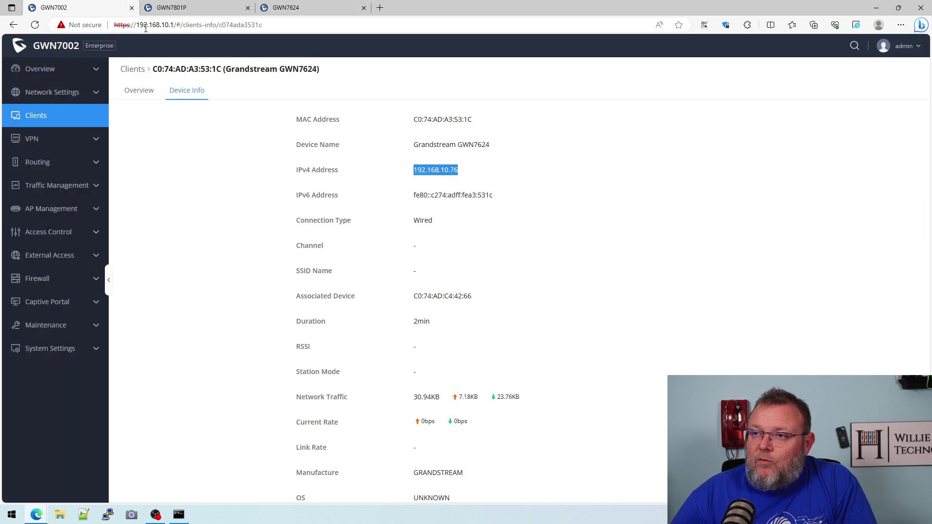
- Open the GWN7002's Access Points list under AP Management, ending on its sign-in page
{"action": "left_click", "coordinate": [69, 208]}
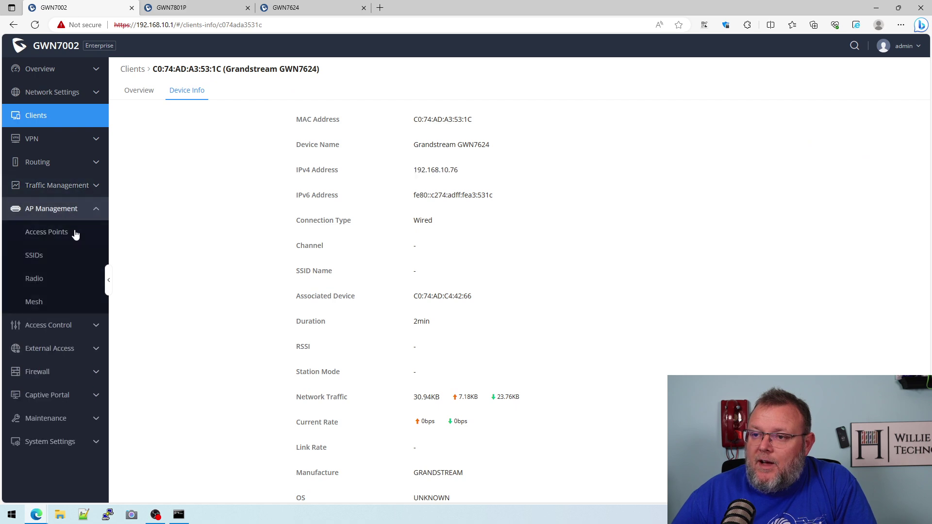
{"action": "left_click", "coordinate": [69, 235]}
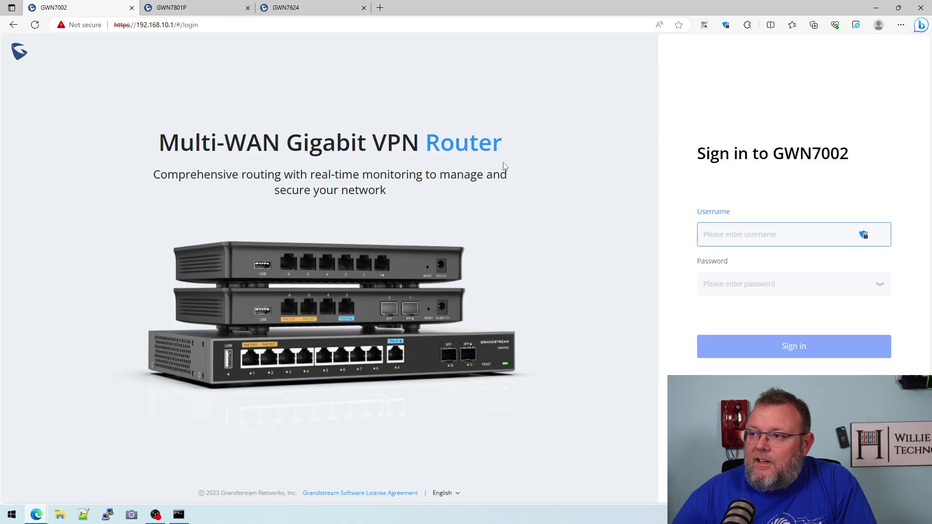
{"action": "left_click", "coordinate": [287, 8]}
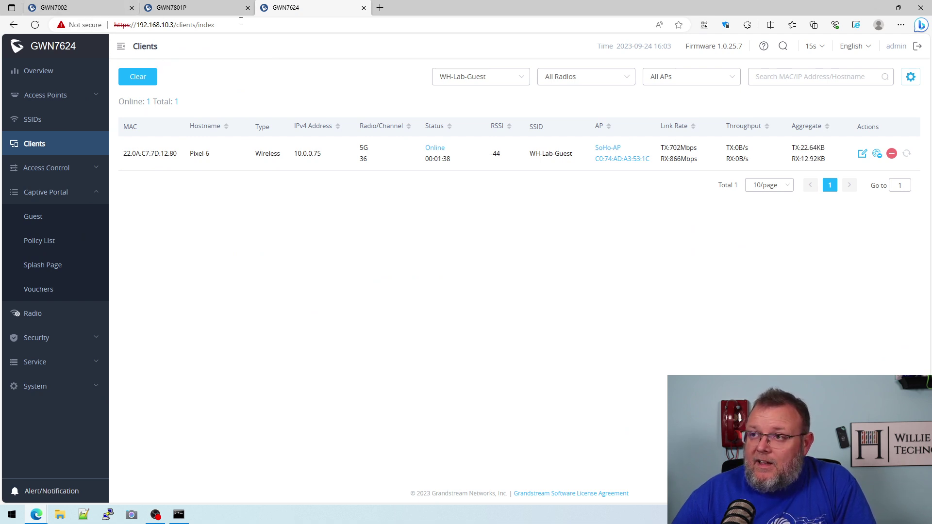
{"action": "left_click", "coordinate": [217, 9]}
{"action": "left_click", "coordinate": [65, 9]}
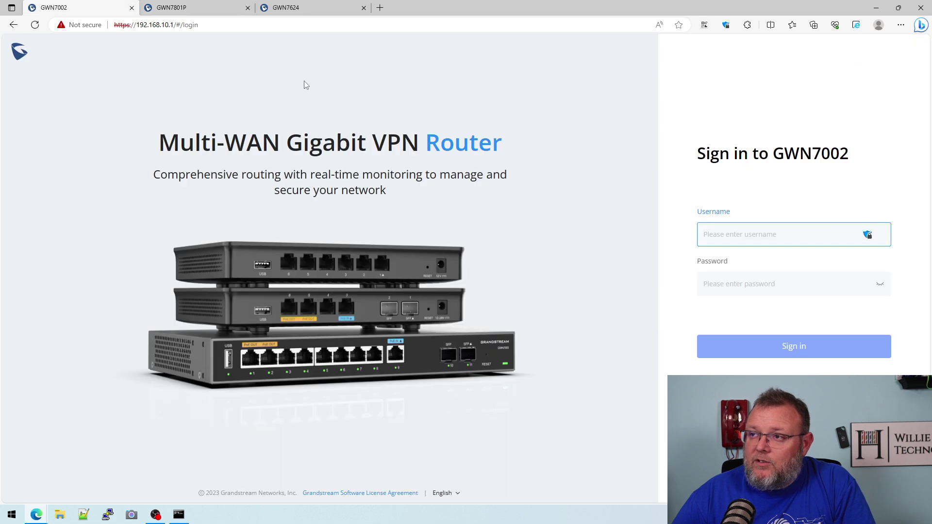
- Return to the GWN7624 Clients list showing Pixel-6 traffic at TX 127.23KB/s, RX 242.34KB/s
{"action": "left_click", "coordinate": [301, 8]}
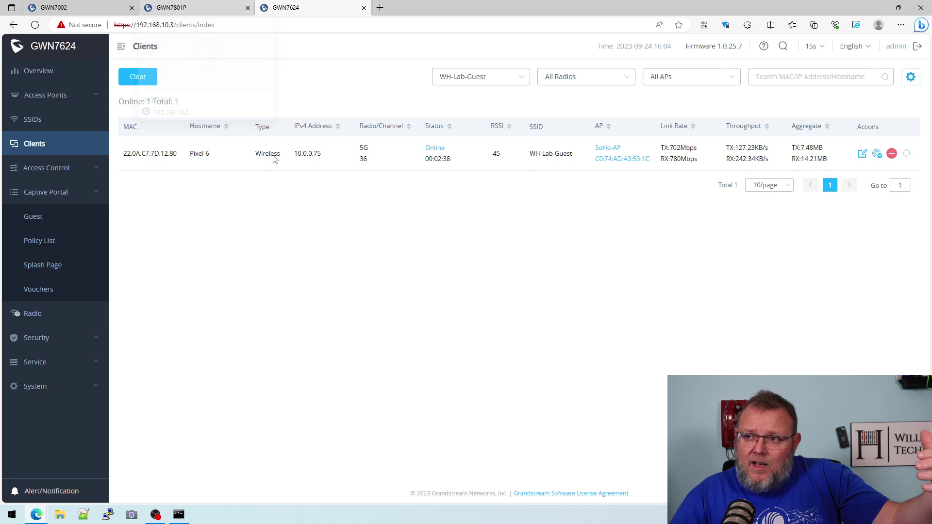
- Go back to the GWN7624 and open its Overview dashboard
{"action": "left_click", "coordinate": [198, 4]}
{"action": "left_click", "coordinate": [82, 8]}
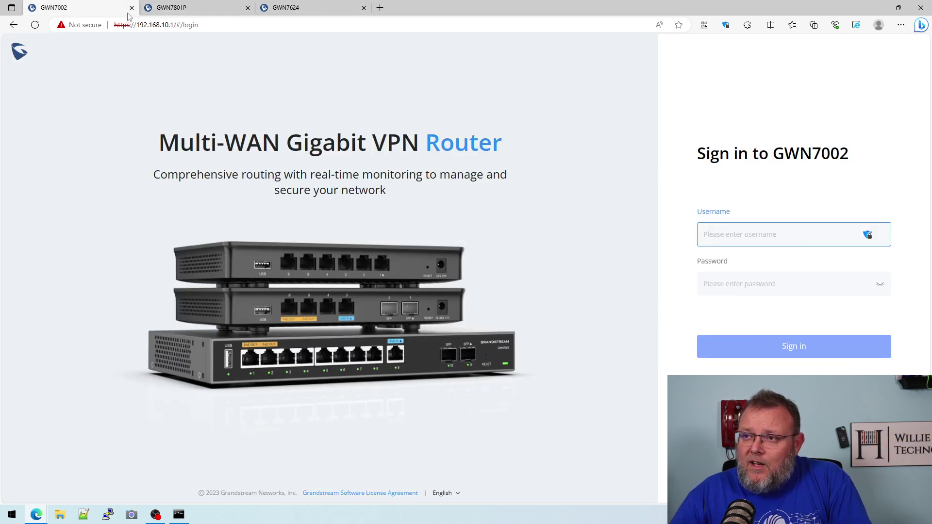
{"action": "left_click", "coordinate": [194, 13]}
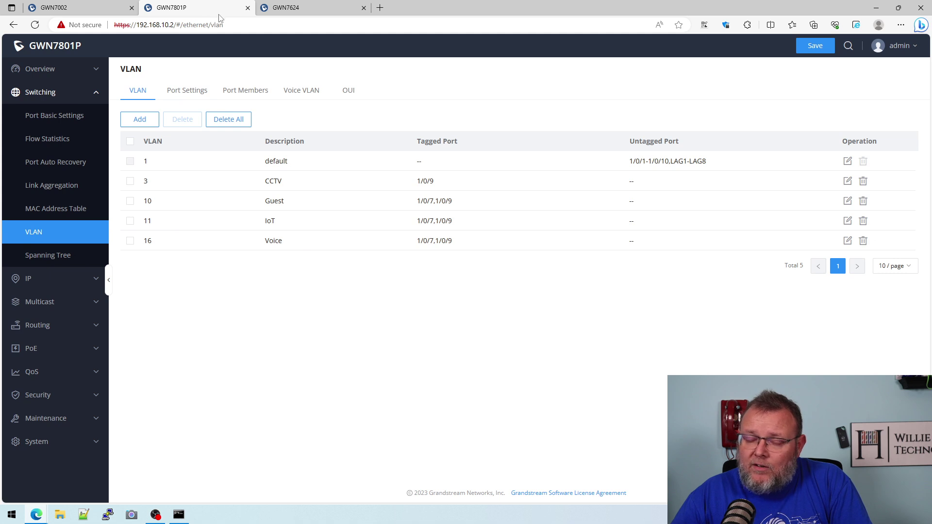
{"action": "left_click", "coordinate": [291, 15]}
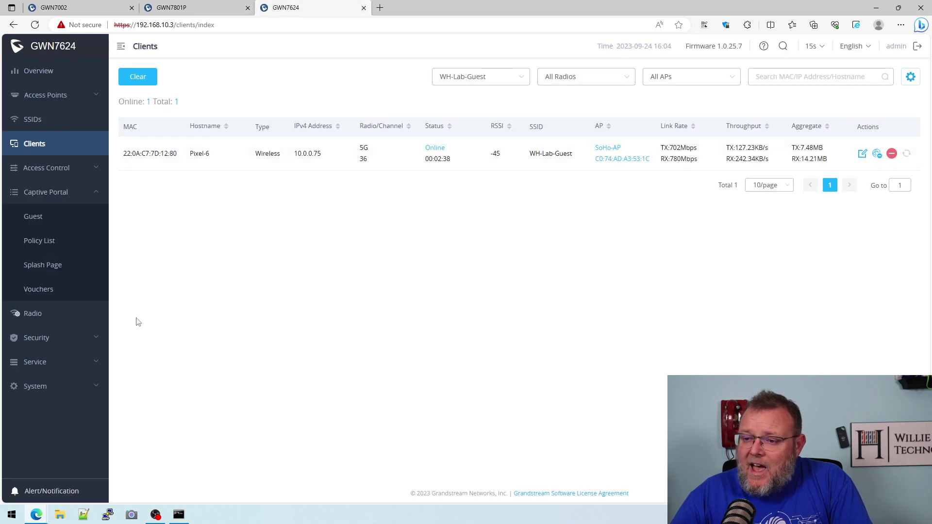
{"action": "left_click", "coordinate": [58, 70]}
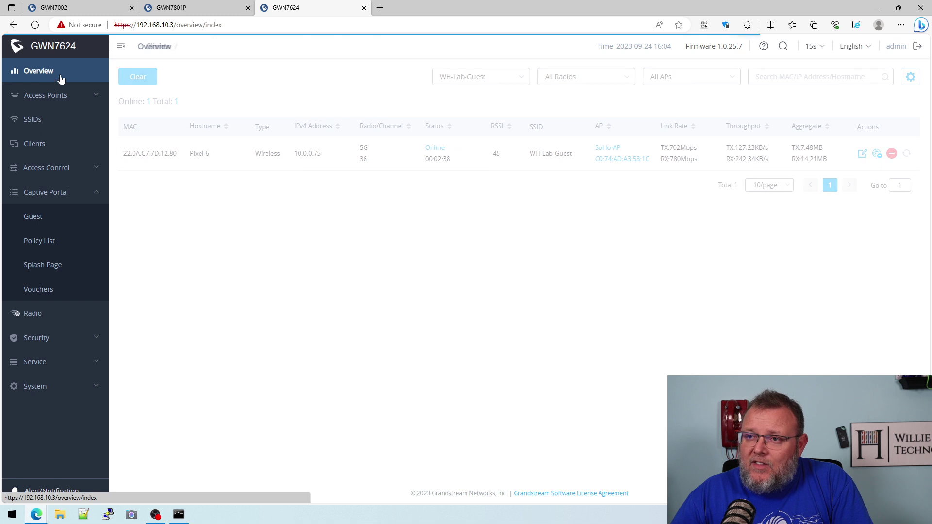